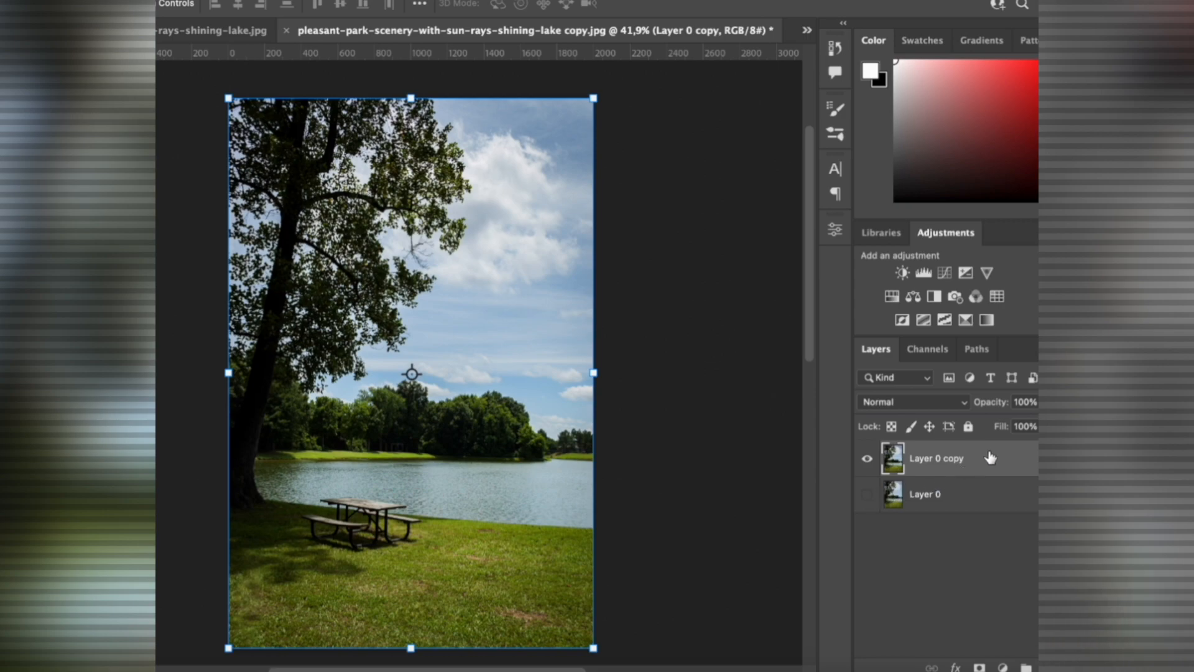
Set Layer 0 copy's Blend If channel to Blue and split the This Layer highlight range to 106 / 226
double_click(1033, 458)
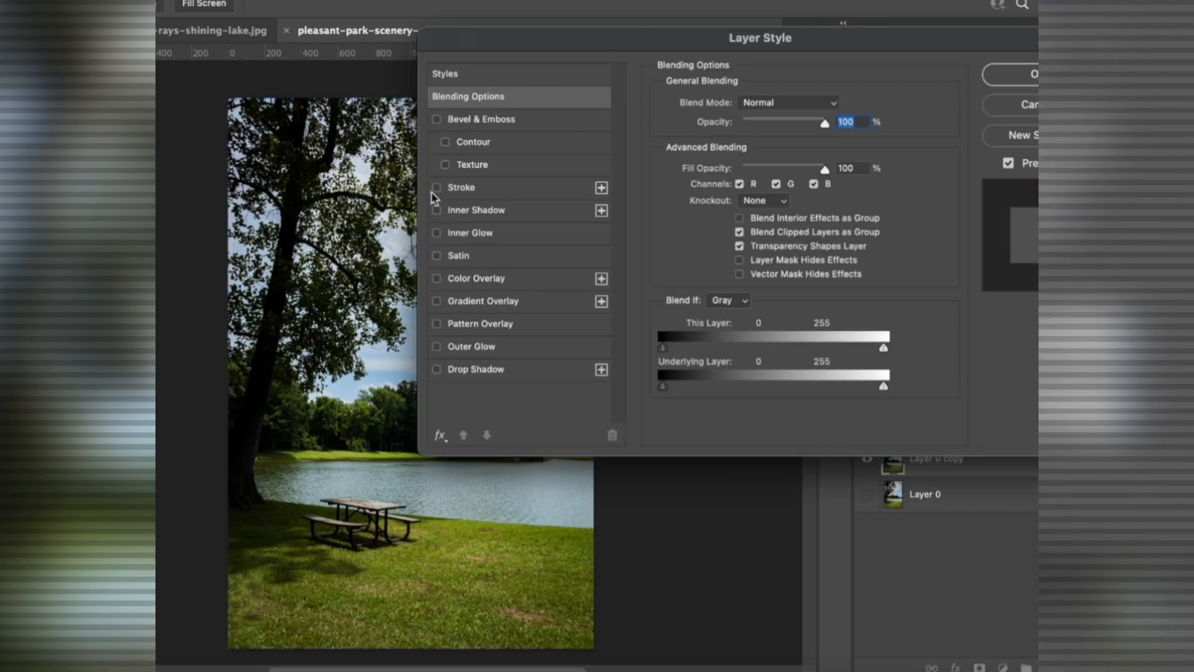
click(728, 301)
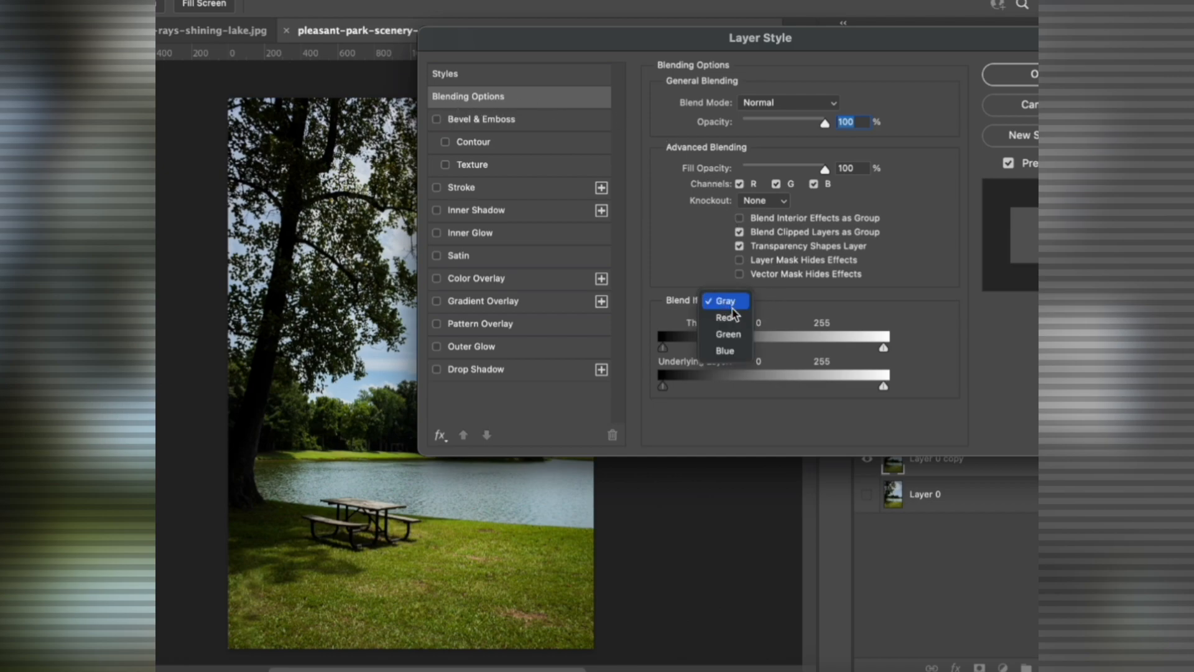
click(725, 349)
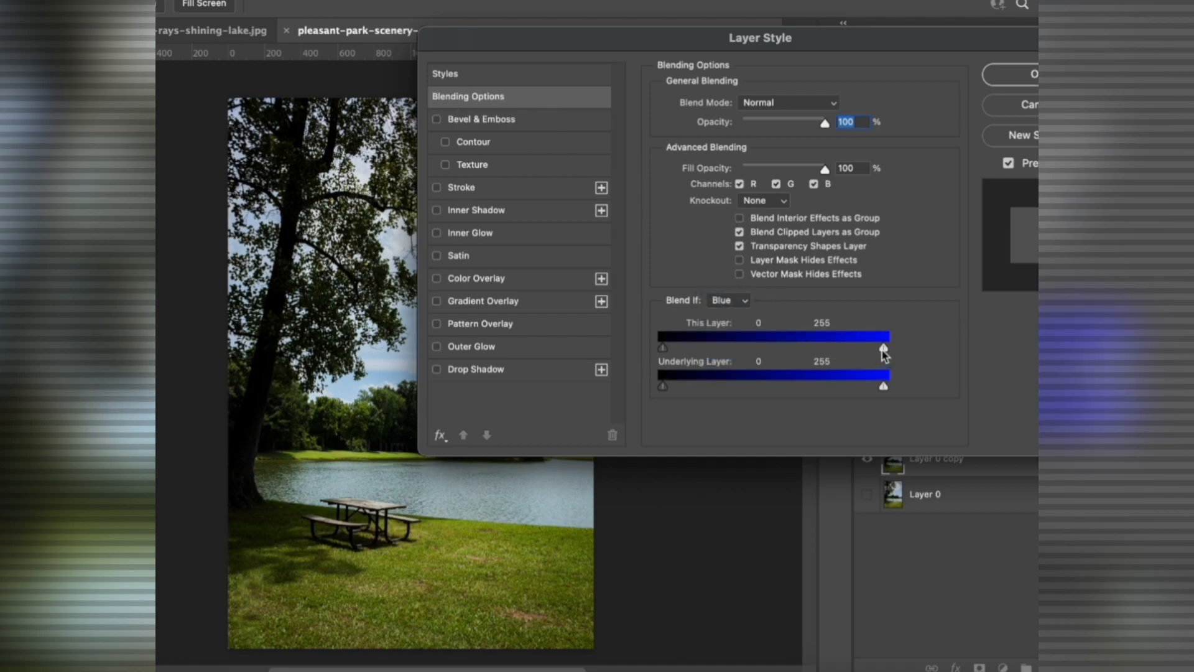
drag(883, 352, 798, 348)
click(368, 317)
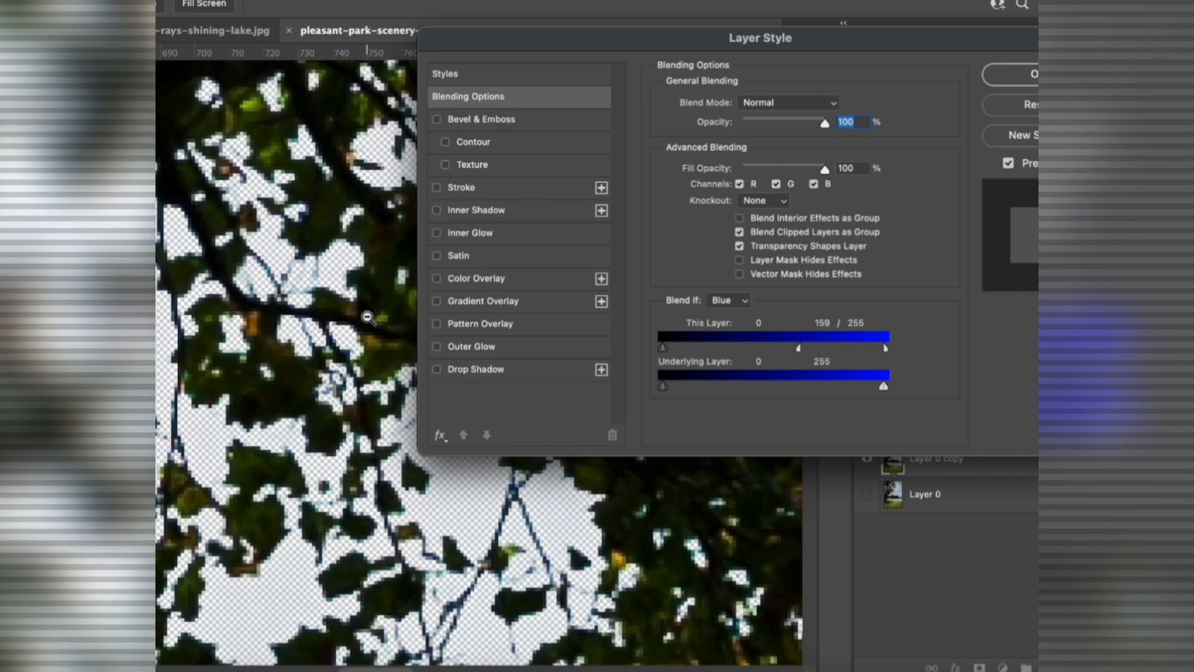
alt+click(369, 317)
drag(775, 345, 763, 346)
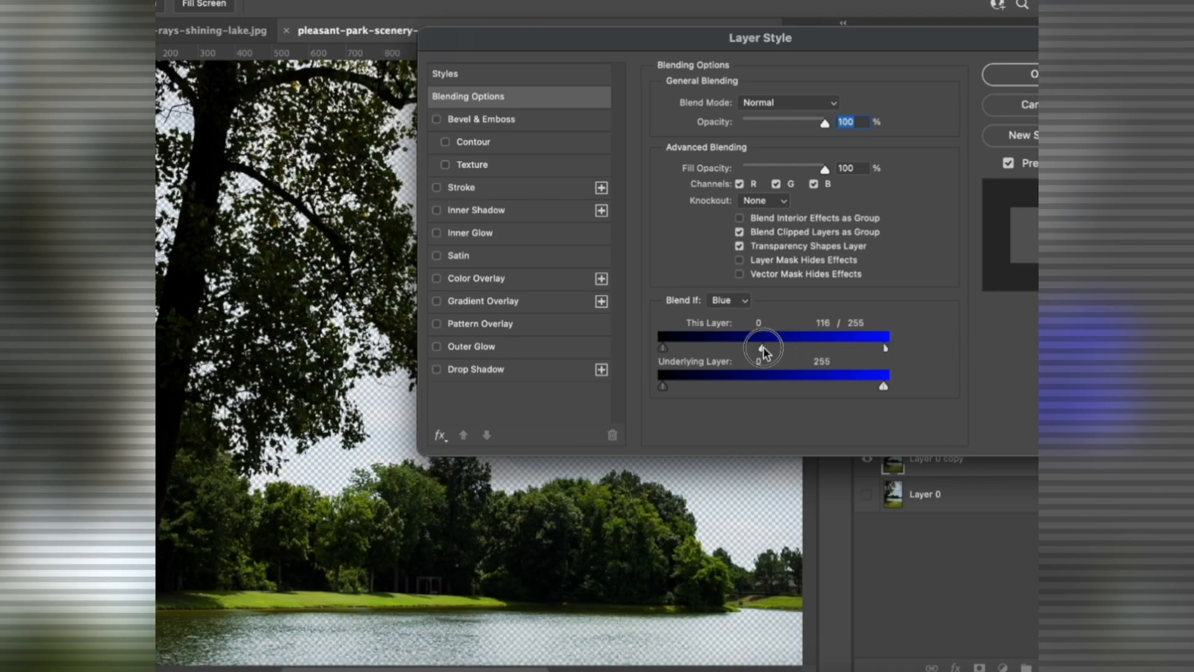
drag(887, 348, 852, 353)
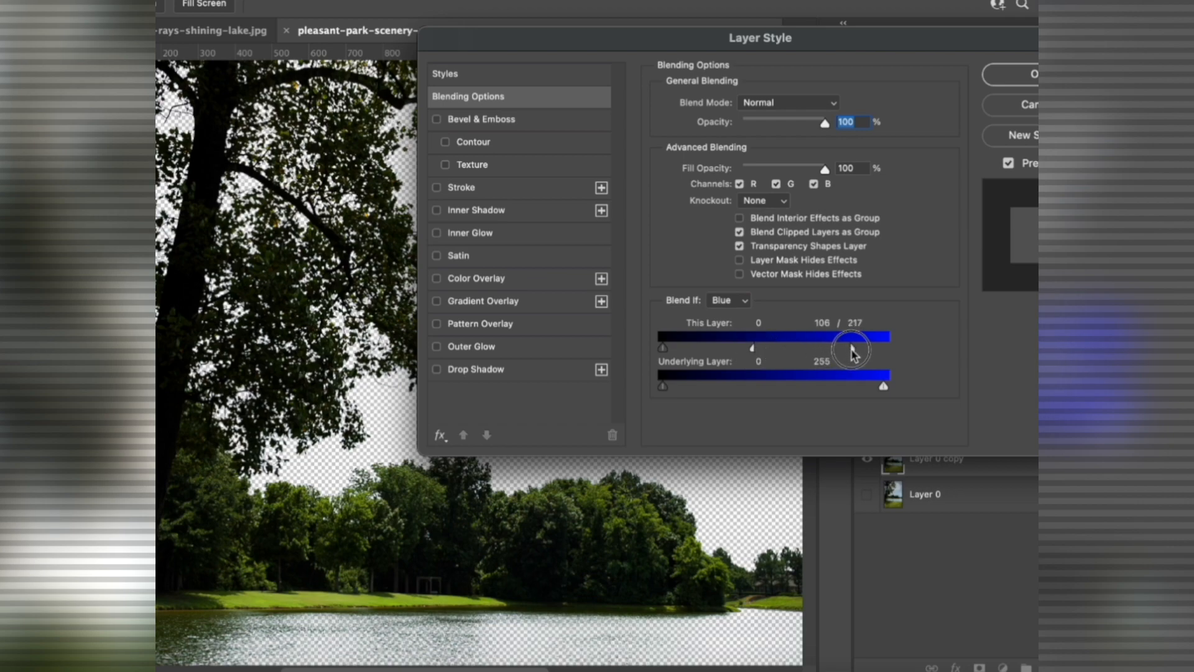
click(1002, 81)
Tighten the blue This Layer highlight range of Layer 0 copy to 63 / 177 so the remaining clouds drop out
scroll(468, 434, down, 5)
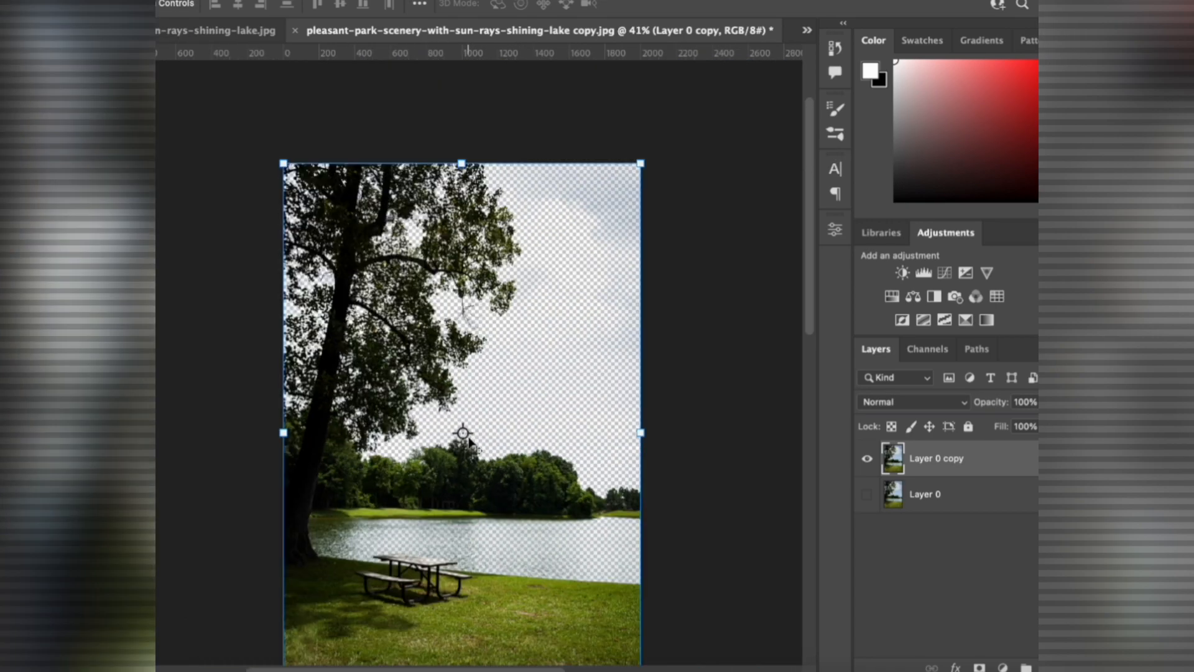
scroll(468, 434, up, 4)
scroll(602, 207, down, 4)
scroll(622, 205, up, 5)
scroll(622, 218, down, 5)
scroll(623, 220, up, 3)
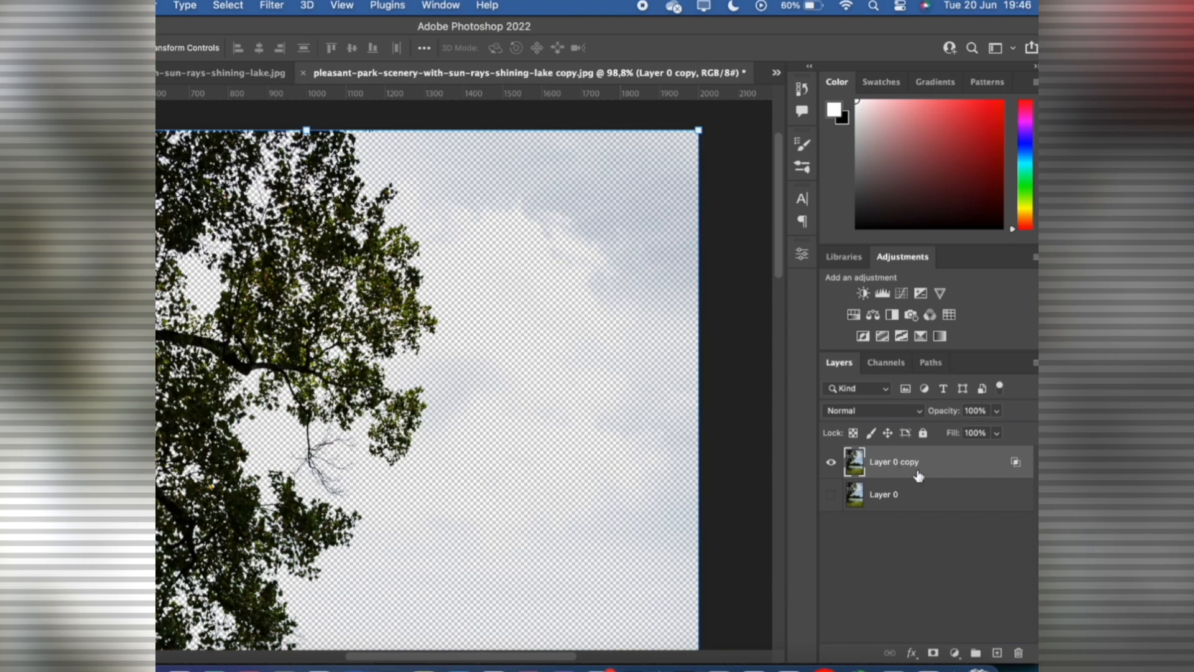
double_click(998, 471)
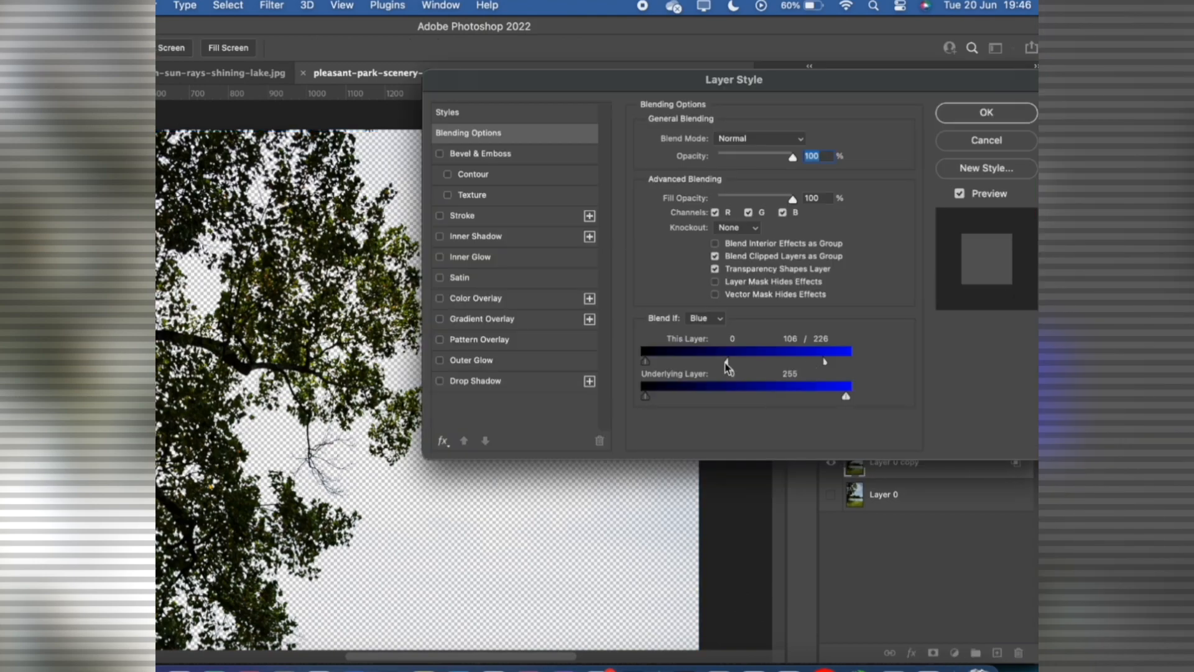
drag(692, 94, 521, 332)
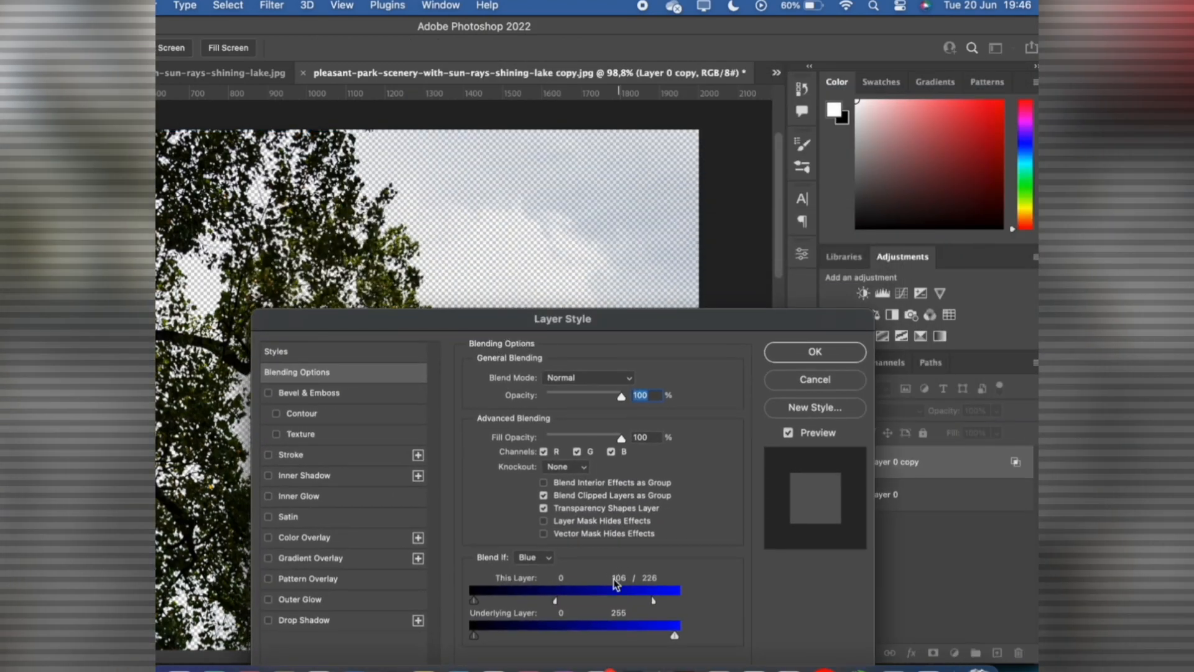
drag(558, 602, 522, 603)
drag(654, 601, 619, 600)
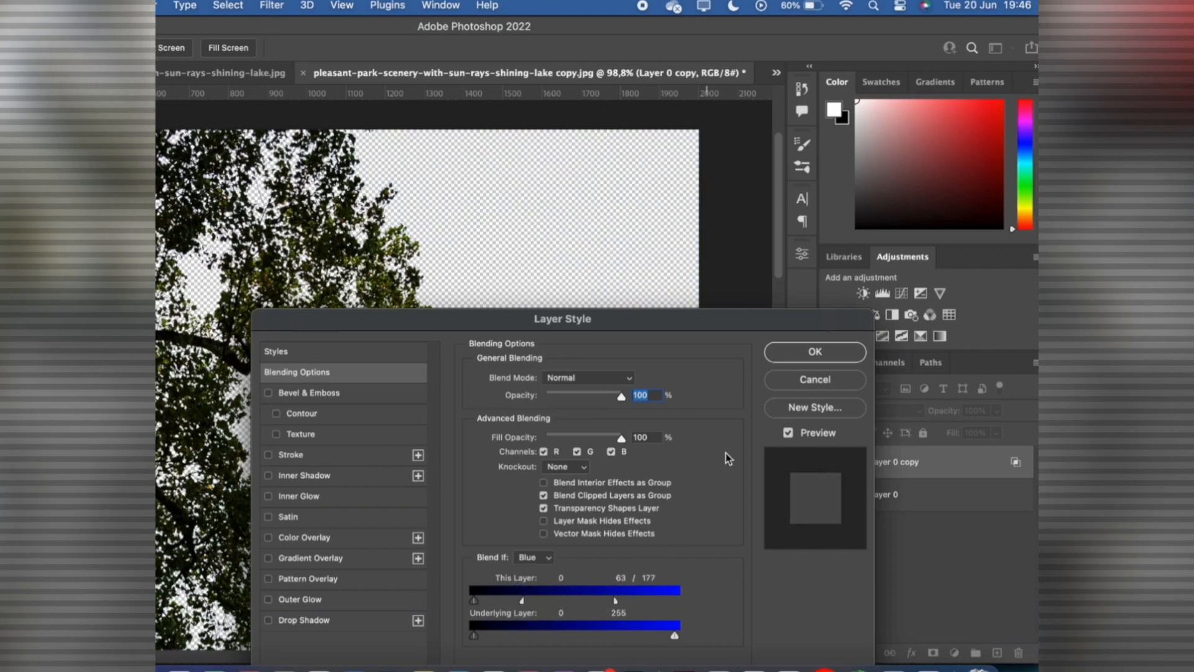
click(803, 352)
Duplicate Layer 0 beneath Layer 0 copy, leaving the duplicate visible and the original hidden
scroll(675, 393, down, 6)
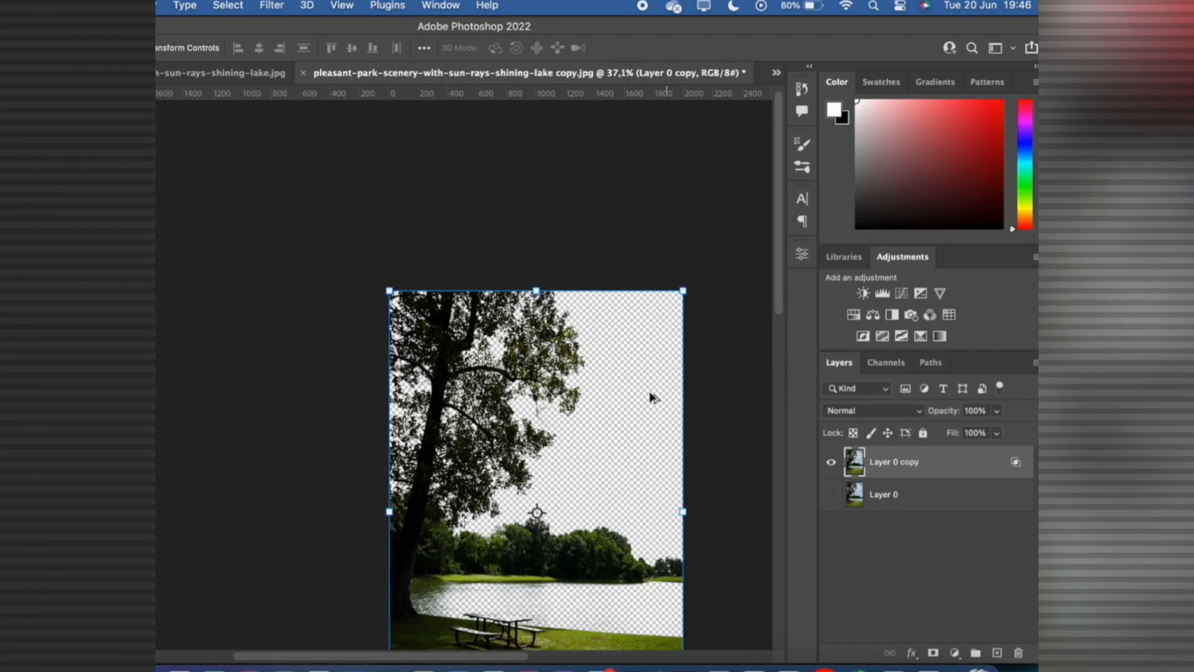
scroll(665, 395, up, 10)
scroll(662, 350, down, 6)
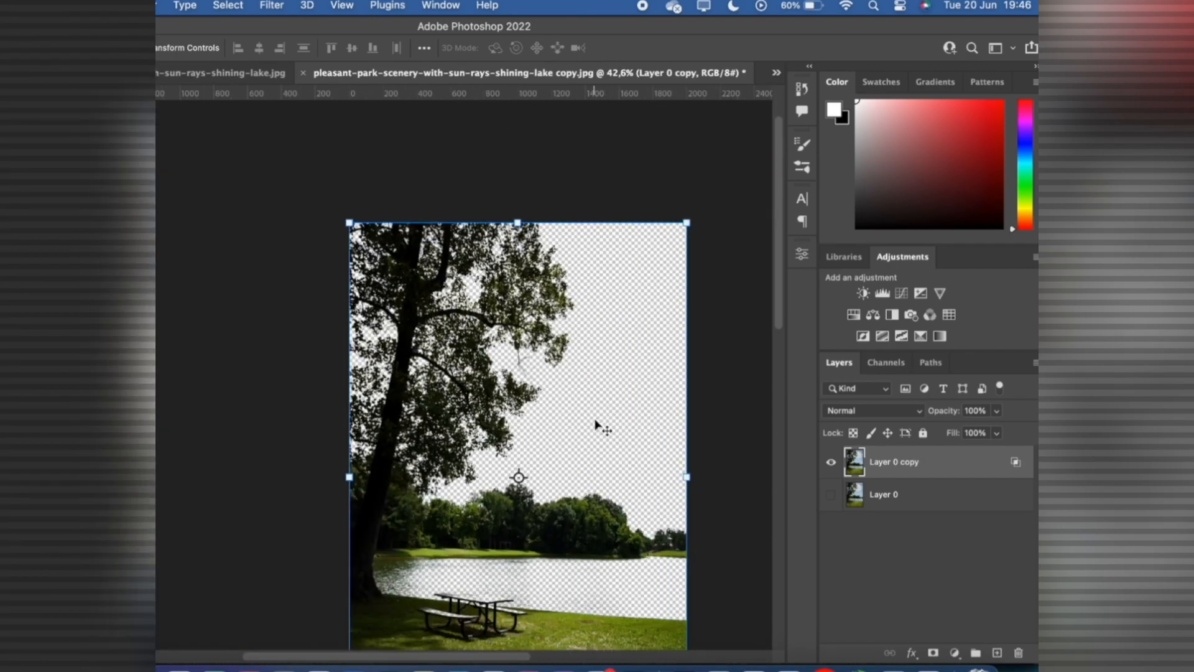
scroll(595, 421, down, 5)
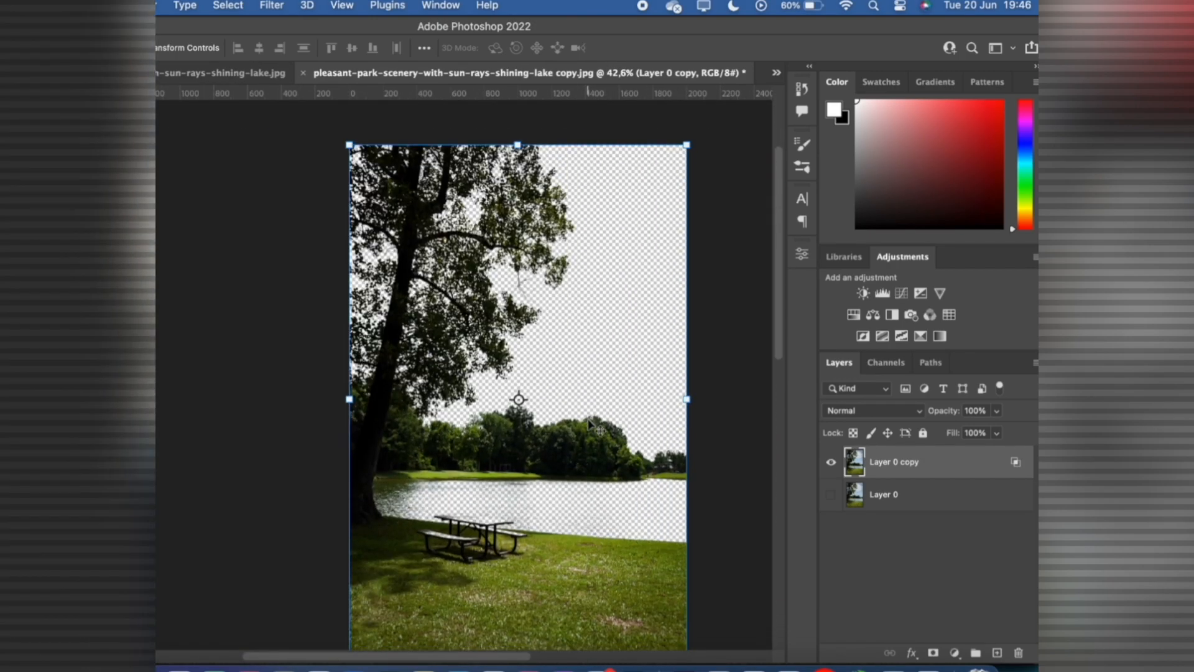
scroll(585, 425, up, 1)
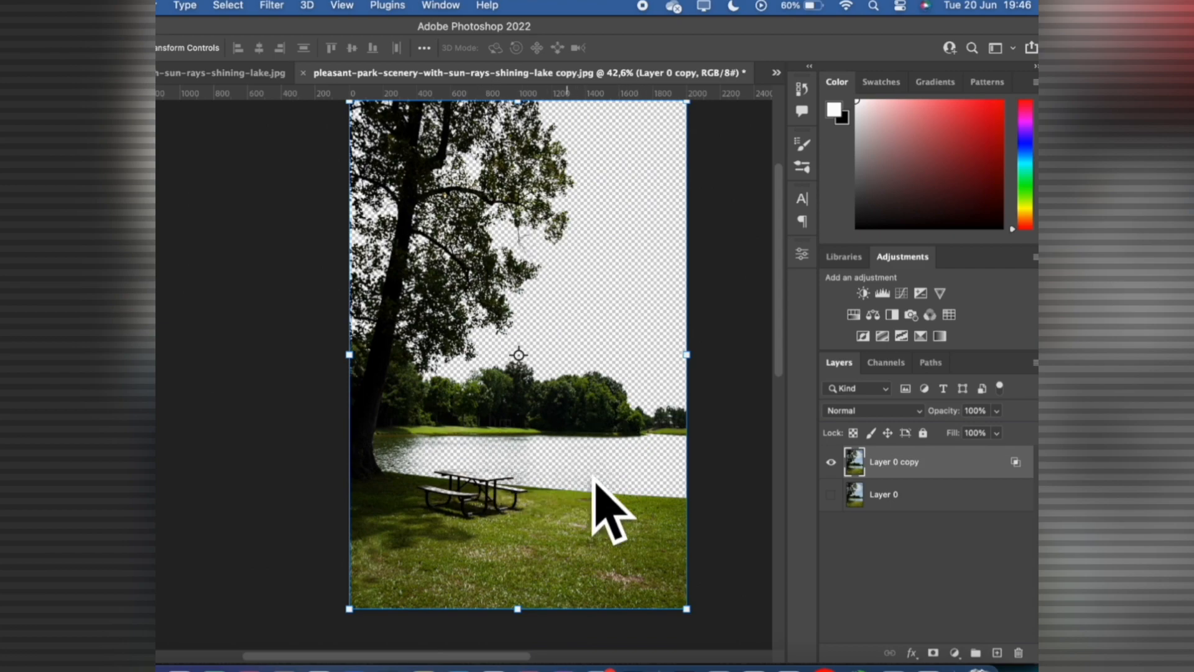
click(831, 494)
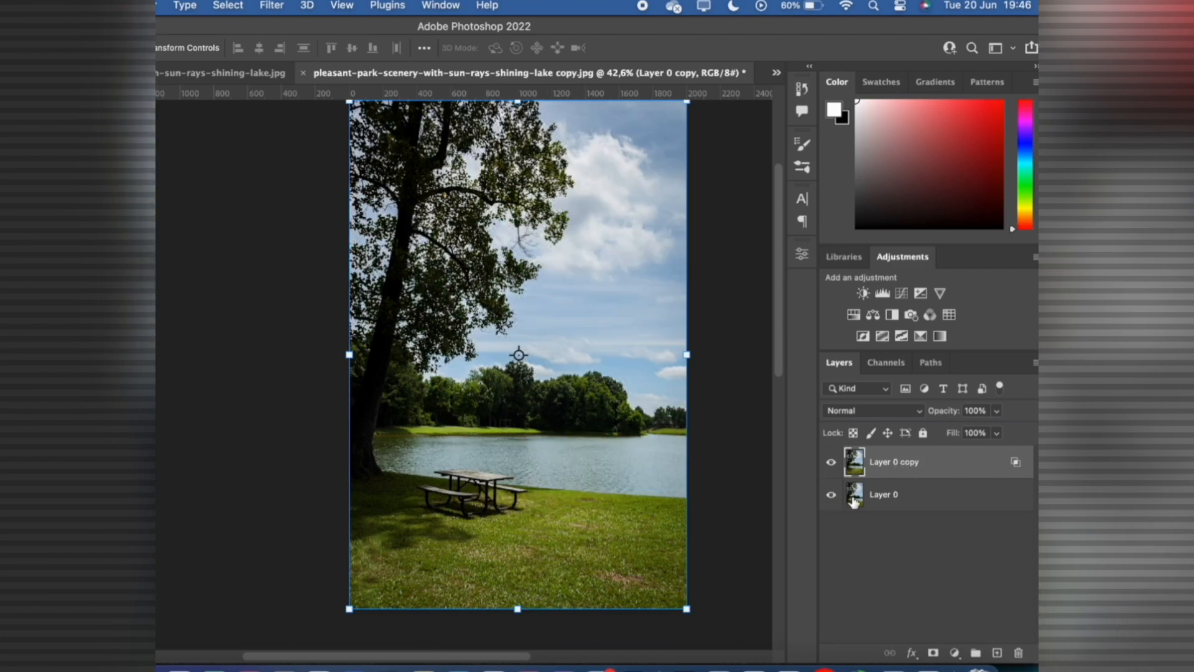
click(908, 498)
key(super+j)
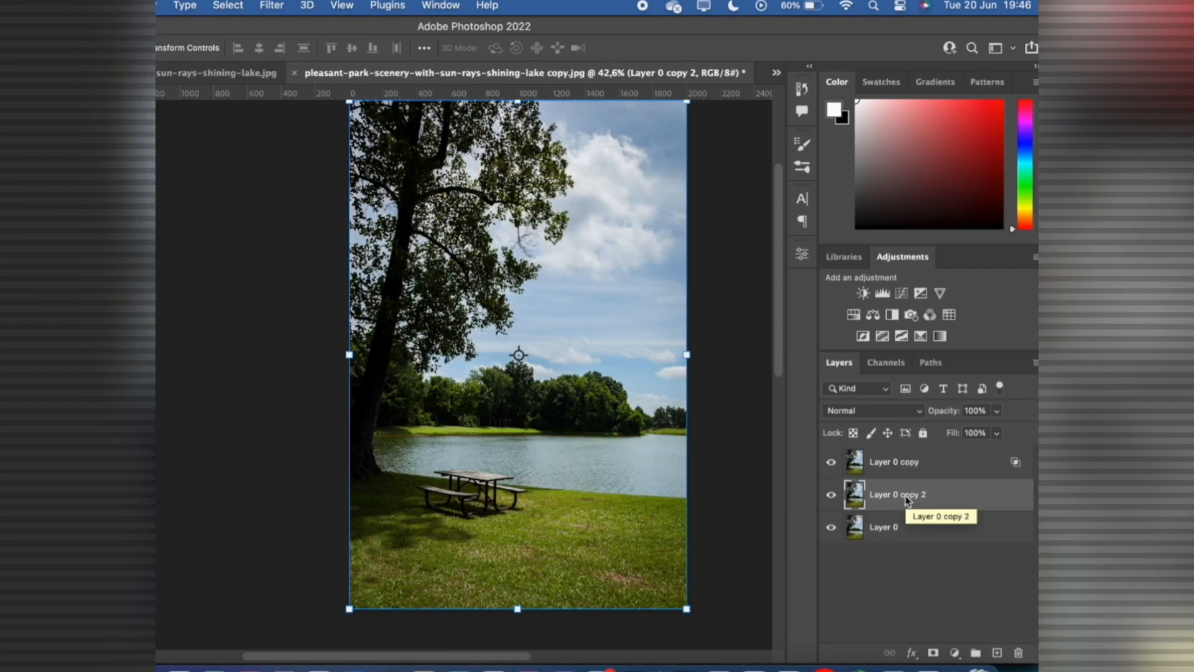
click(832, 528)
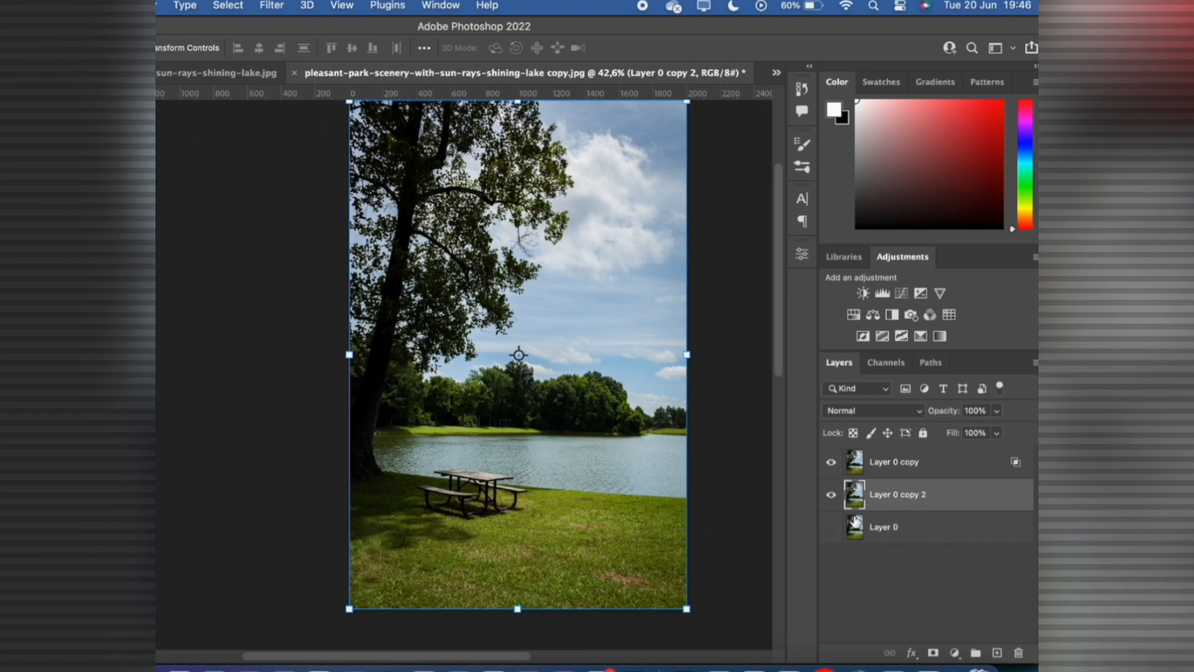
Compare the image with Layer 0 copy 2 hidden and shown, and add a white layer mask to that layer
drag(567, 487, 564, 490)
drag(448, 655, 480, 656)
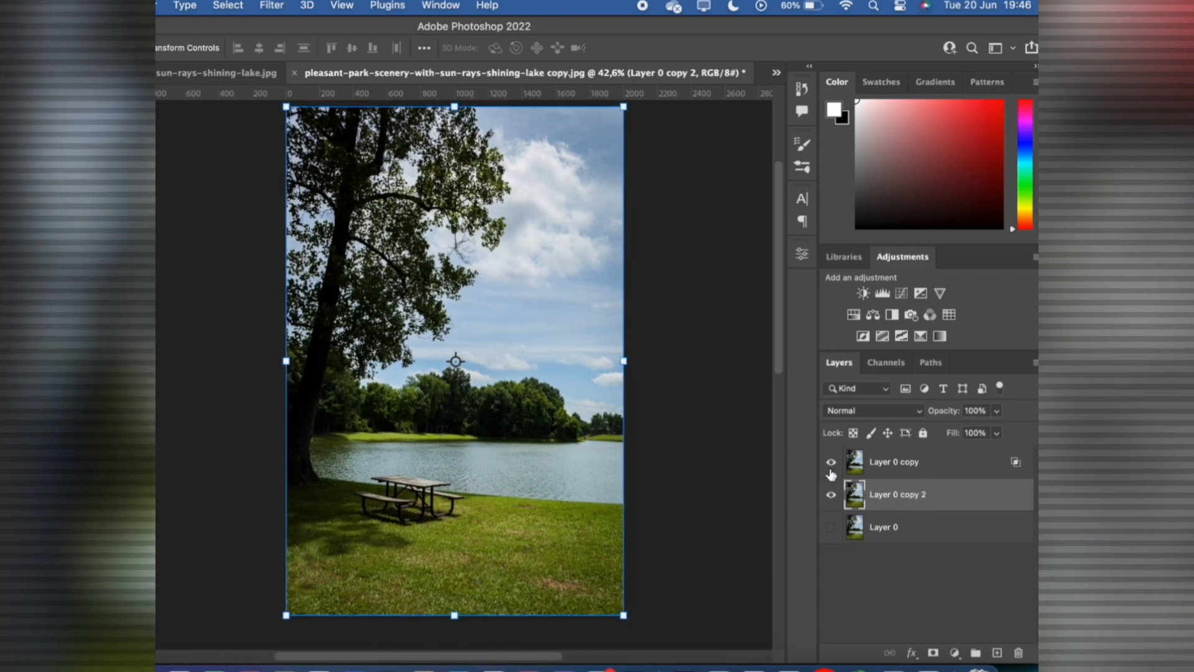
click(832, 494)
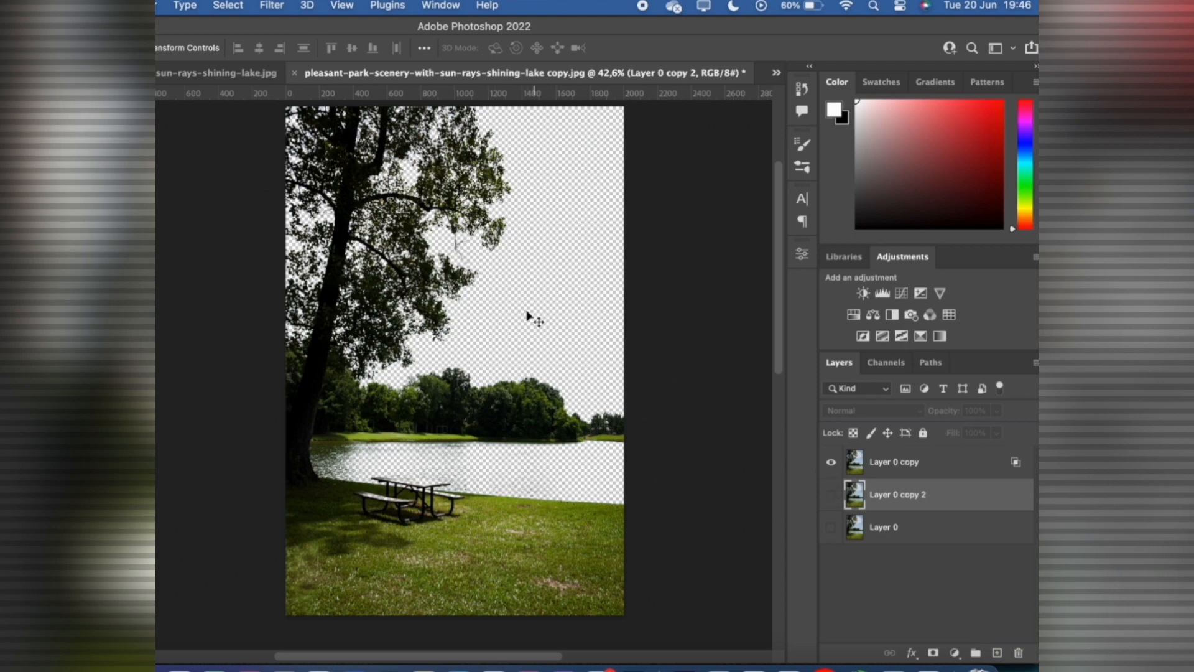
click(831, 494)
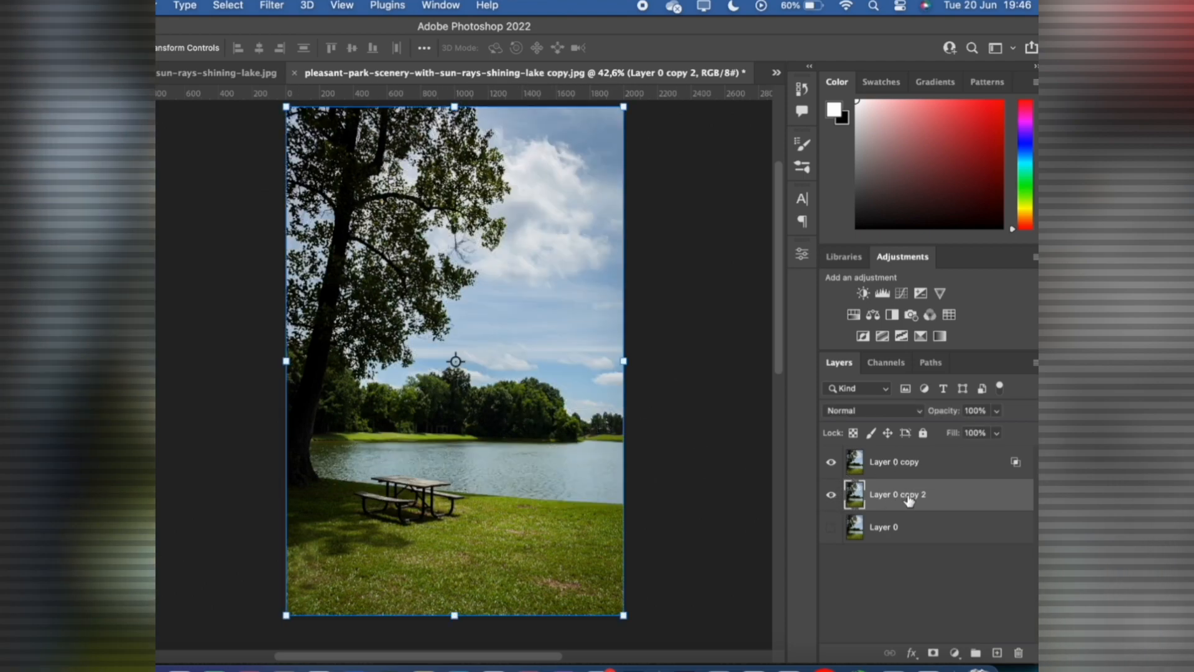
click(934, 653)
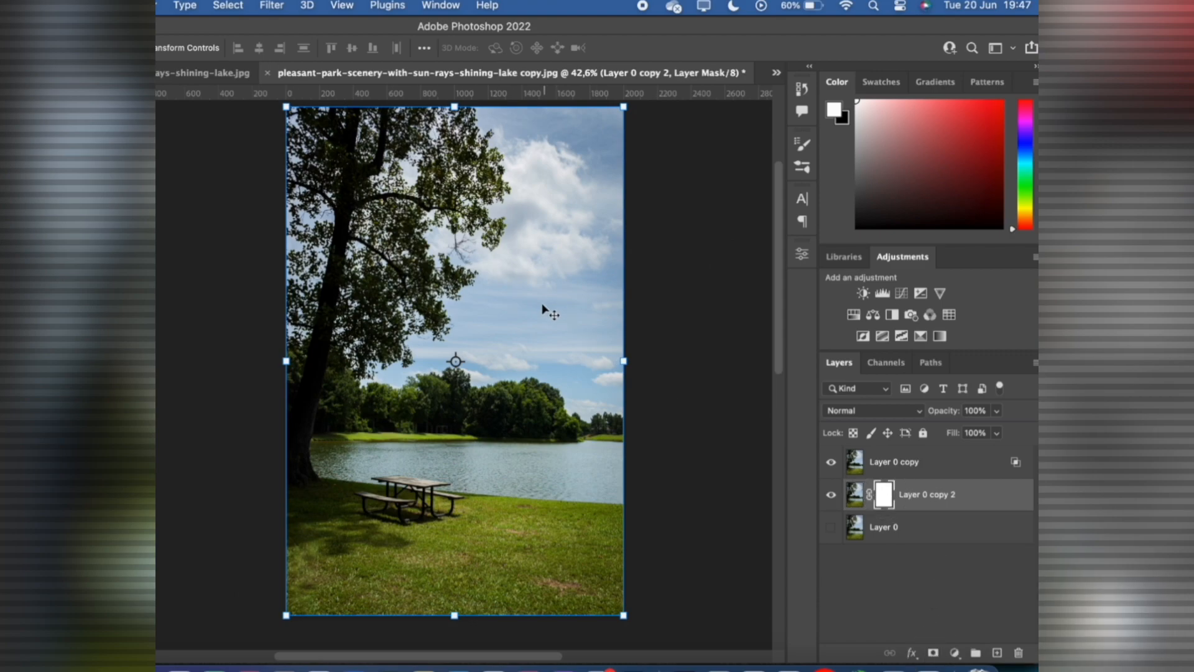
Set up the Brush tool with a Soft Round tip, 169 px size and 6% hardness
key(b)
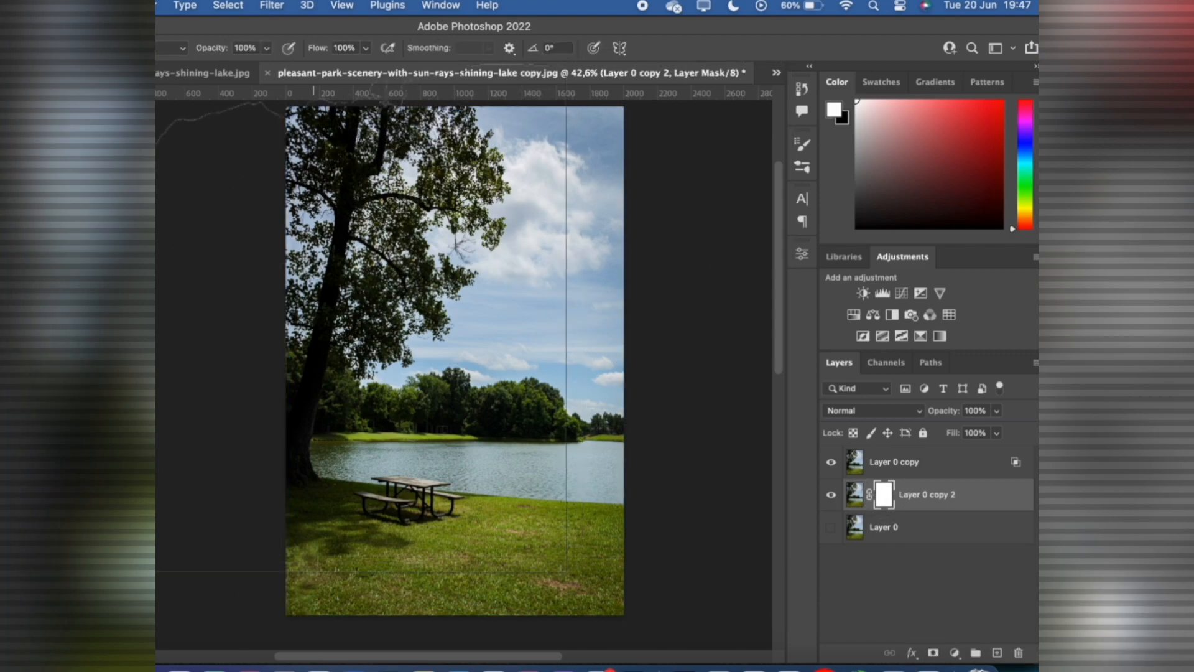
right_click(331, 324)
drag(501, 565, 513, 470)
click(402, 501)
drag(402, 393, 404, 393)
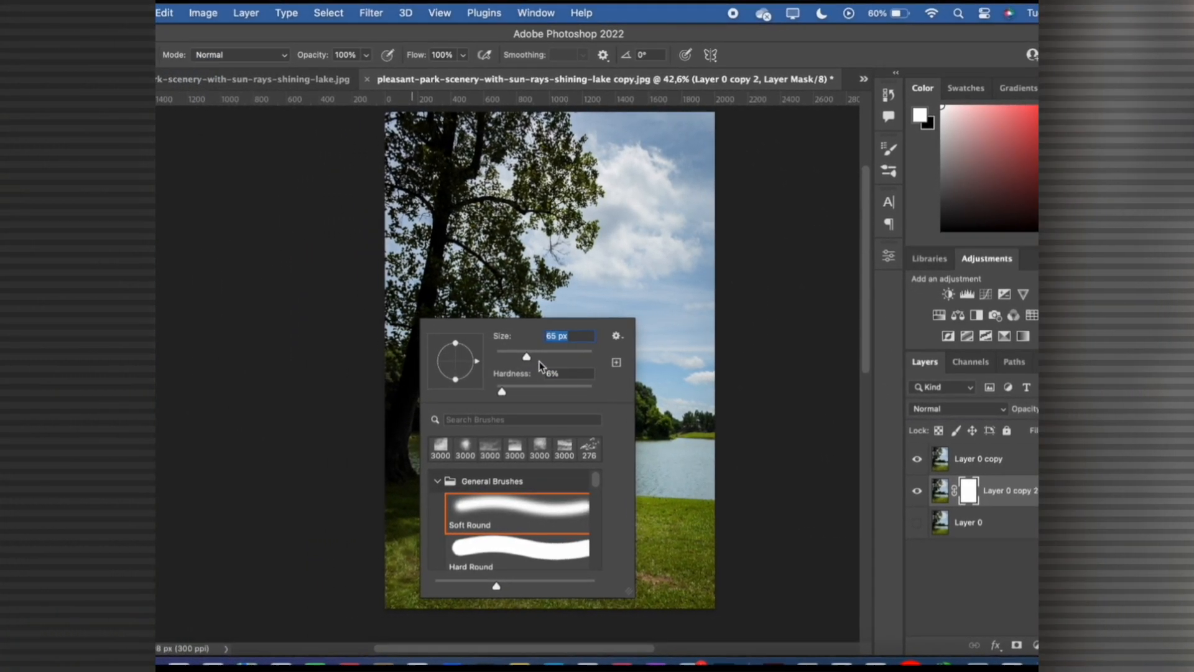
drag(431, 357, 466, 357)
click(773, 201)
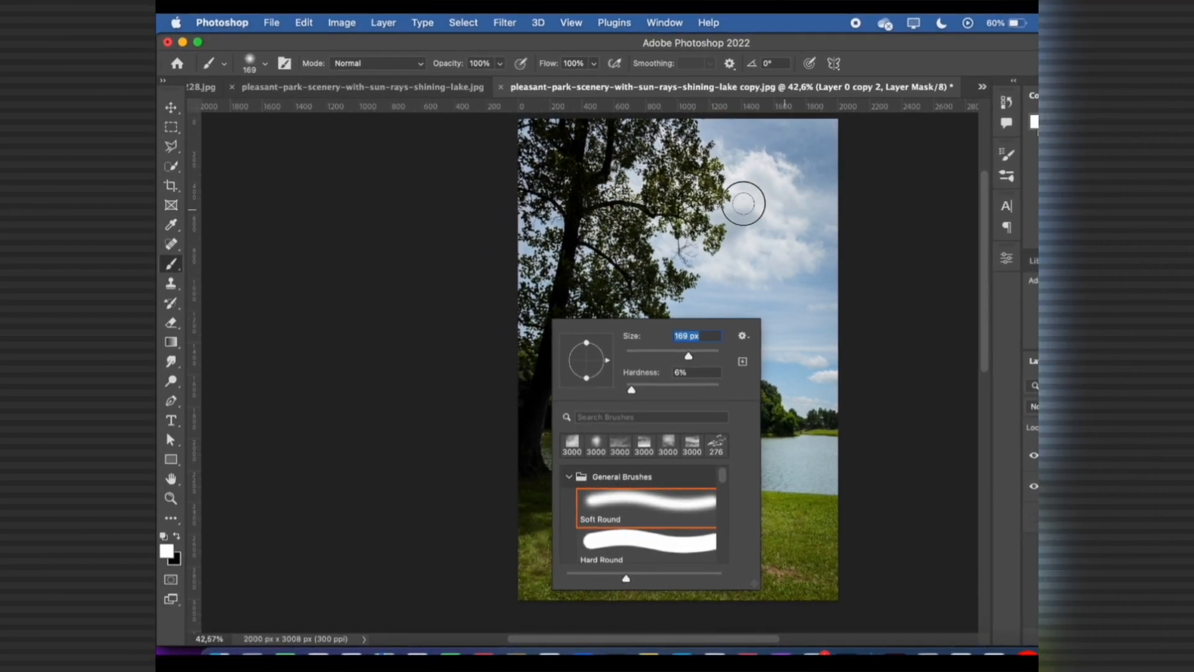
Paint black over the sky on Layer 0 copy 2's mask, enlarging the brush up to 1000 px
click(176, 538)
mouse_move(768, 194)
mouse_down()
mouse_move(781, 152)
mouse_move(725, 181)
mouse_move(739, 188)
mouse_move(780, 173)
mouse_move(726, 188)
mouse_move(547, 154)
mouse_move(560, 218)
mouse_move(628, 261)
mouse_move(572, 330)
mouse_move(615, 314)
mouse_move(643, 314)
mouse_move(653, 329)
mouse_move(734, 308)
mouse_move(704, 316)
mouse_move(773, 267)
mouse_move(804, 336)
mouse_move(582, 326)
mouse_up()
key(bracketright)
key(bracketright)
key(bracketright)
key(bracketright)
key(bracketright)
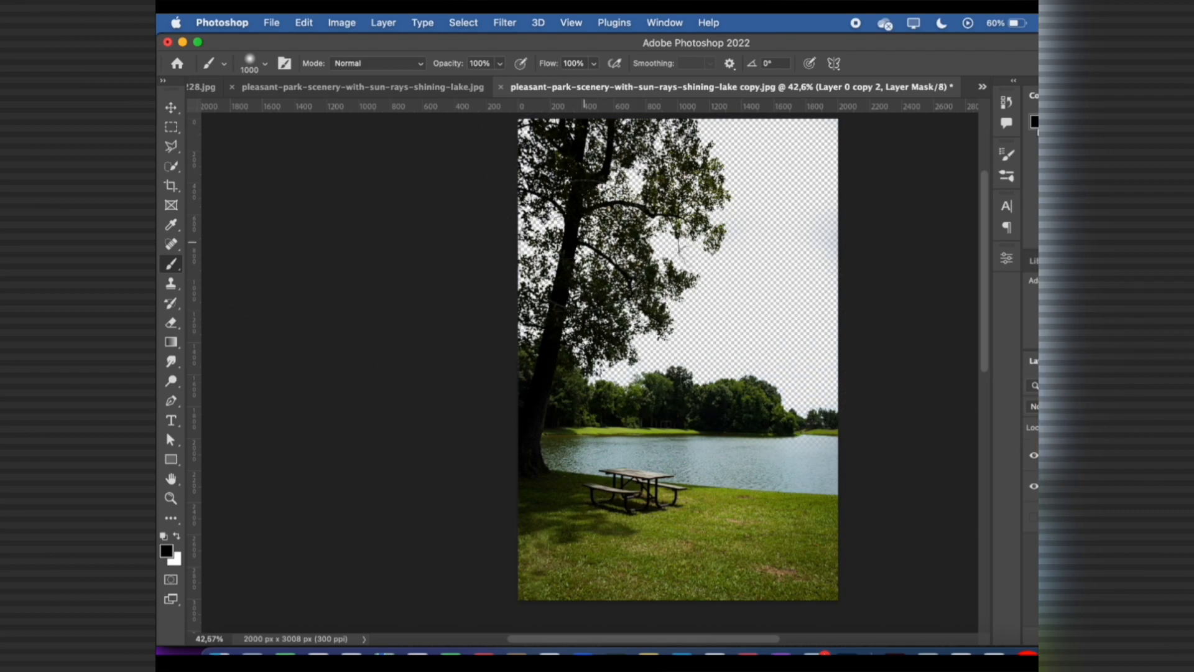
Restore the lake water below the far shore by painting white on the mask with a 175 px brush
scroll(563, 179, up, 2)
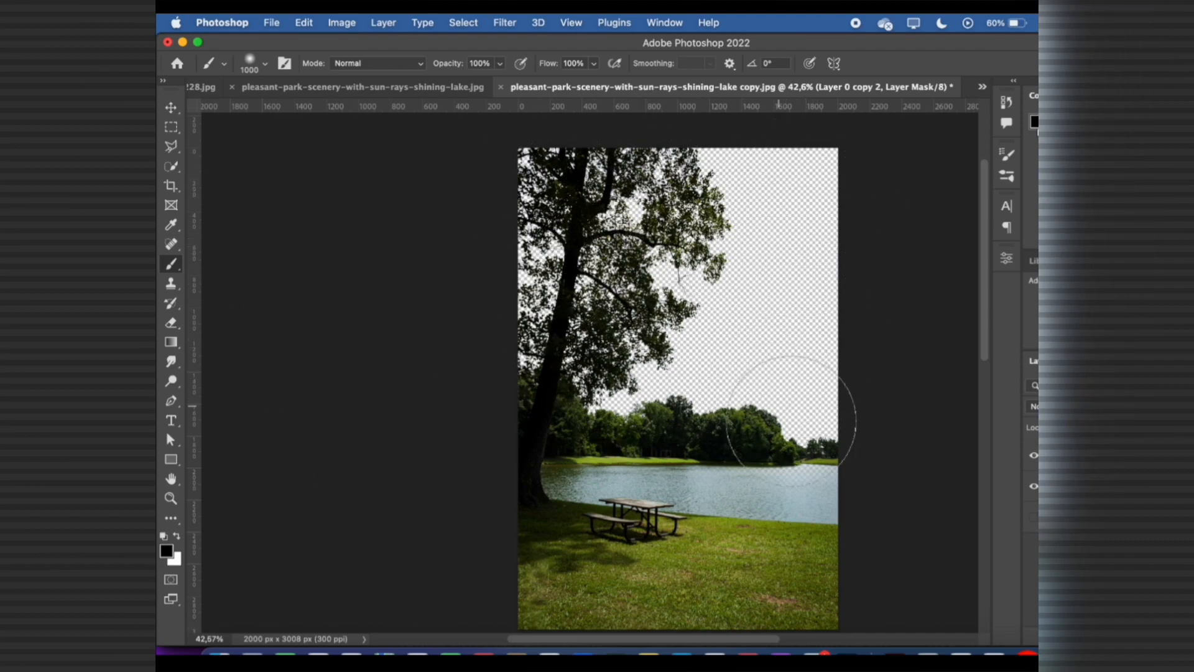
scroll(802, 447, up, 6)
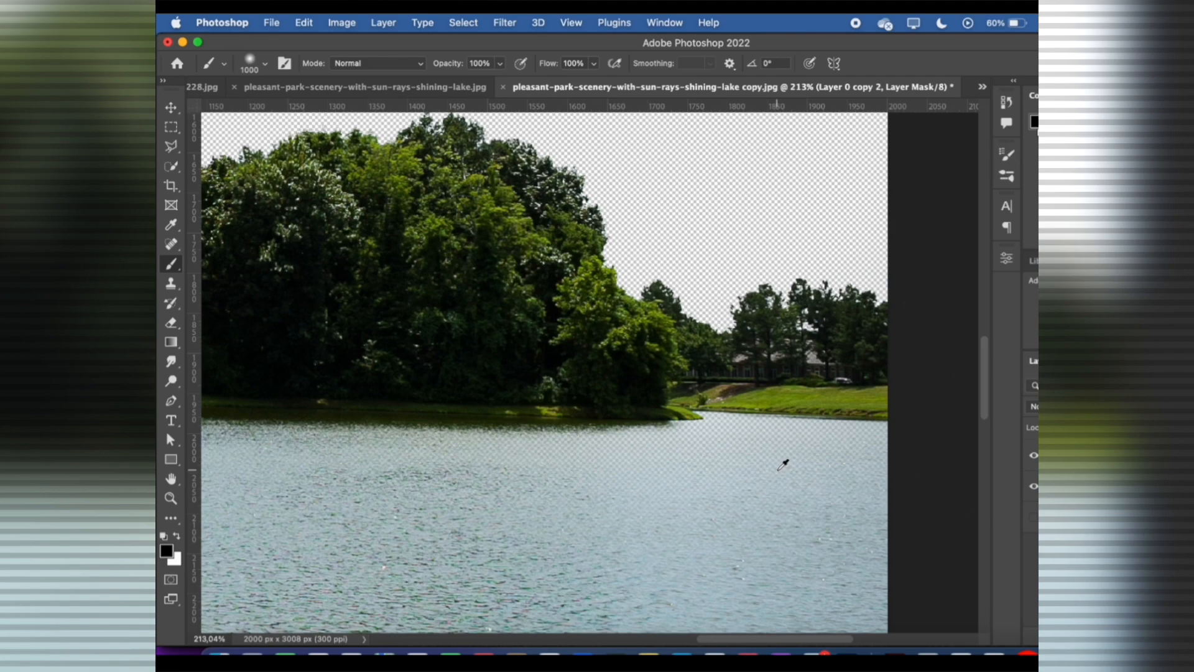
key(bracketleft)
key(bracketleft)
key(bracketleft)
key(bracketleft)
key(bracketleft)
key(bracketleft)
key(bracketleft)
key(bracketleft)
key(bracketleft)
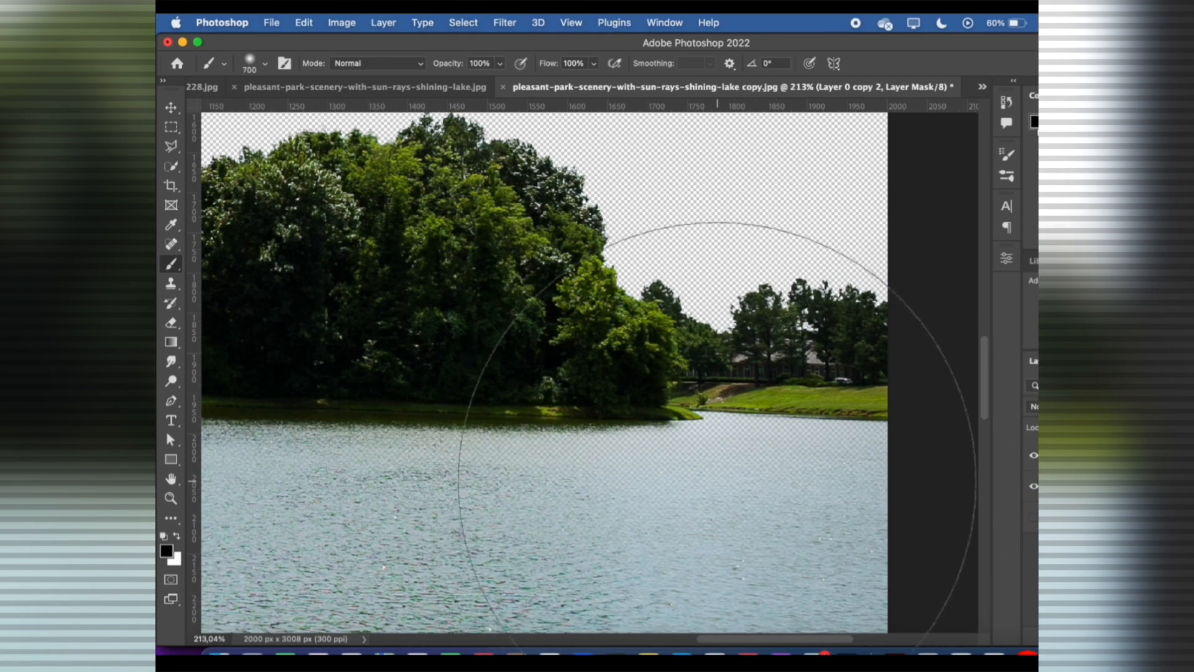
key(bracketleft)
key(bracketleft)
key(bracketleft)
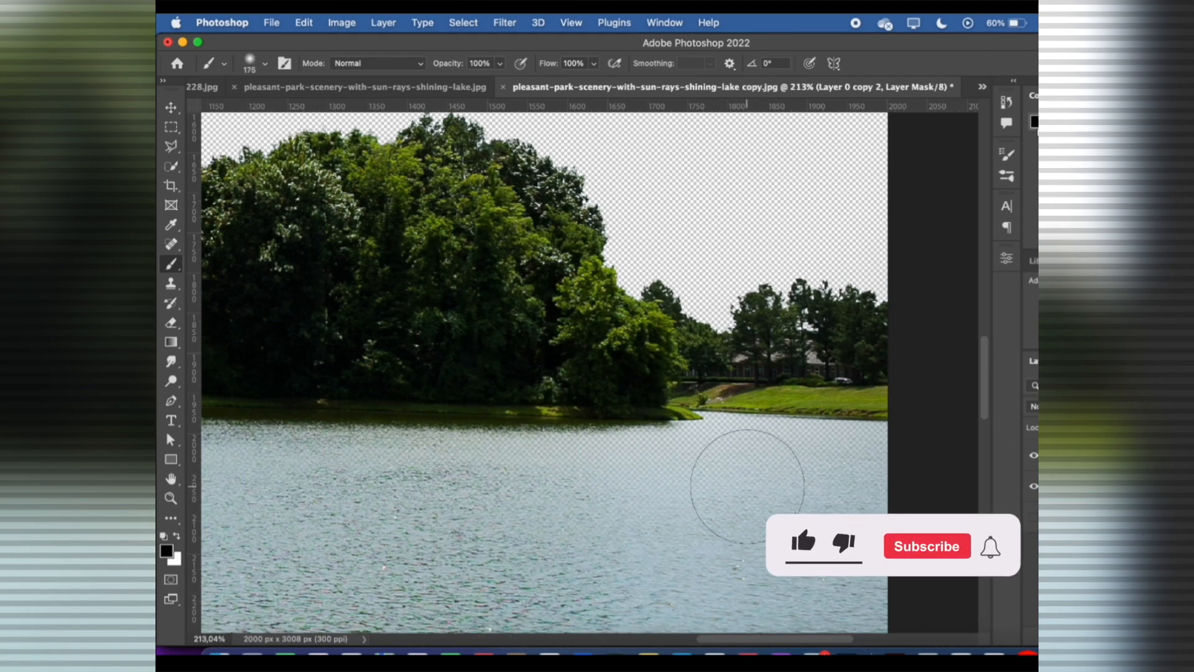
key(x)
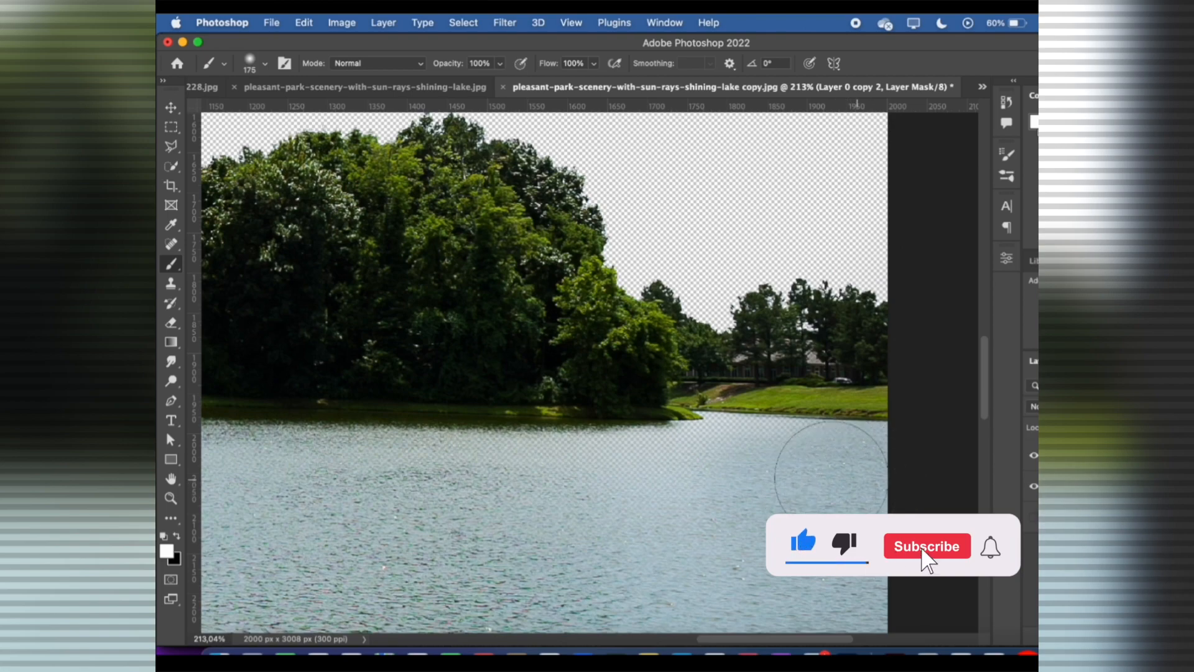
mouse_move(725, 474)
mouse_down()
mouse_move(512, 464)
mouse_move(574, 481)
mouse_move(374, 463)
mouse_move(336, 479)
mouse_up()
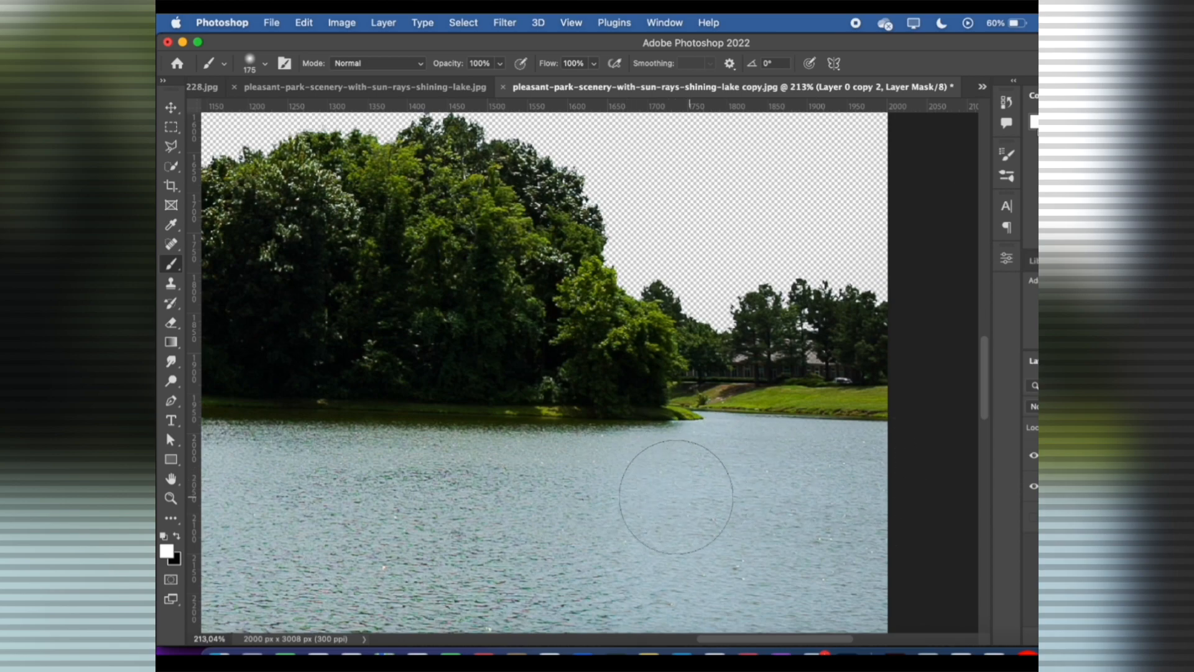
scroll(665, 492, down, 1)
scroll(665, 493, down, 2)
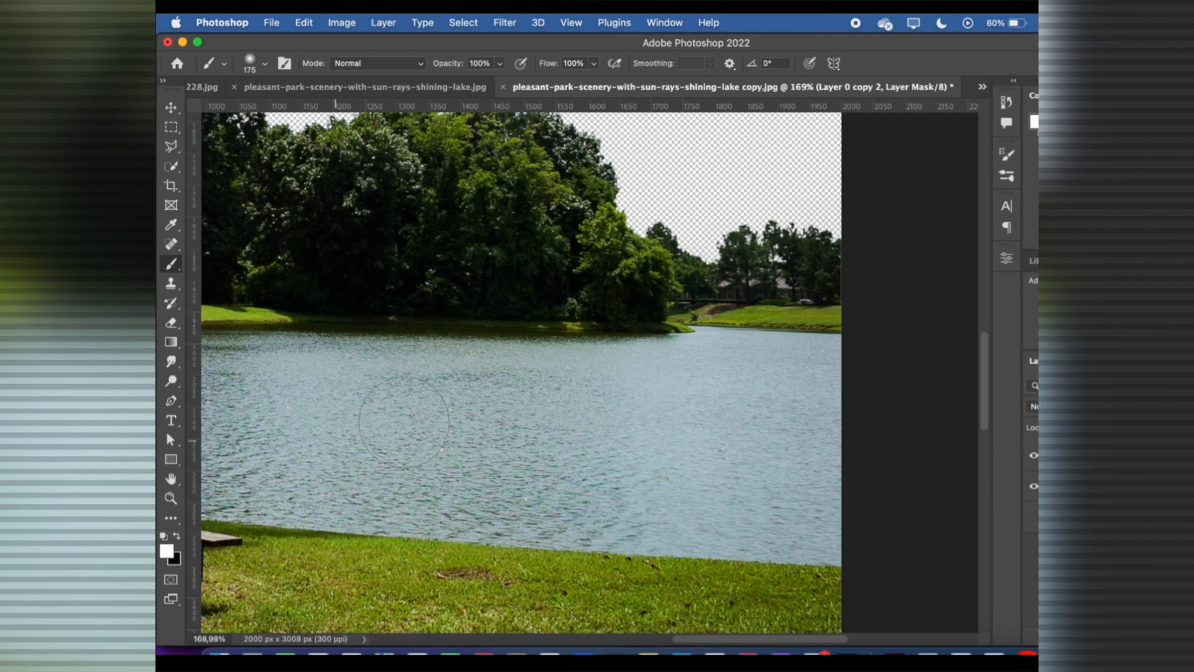
drag(334, 341, 620, 378)
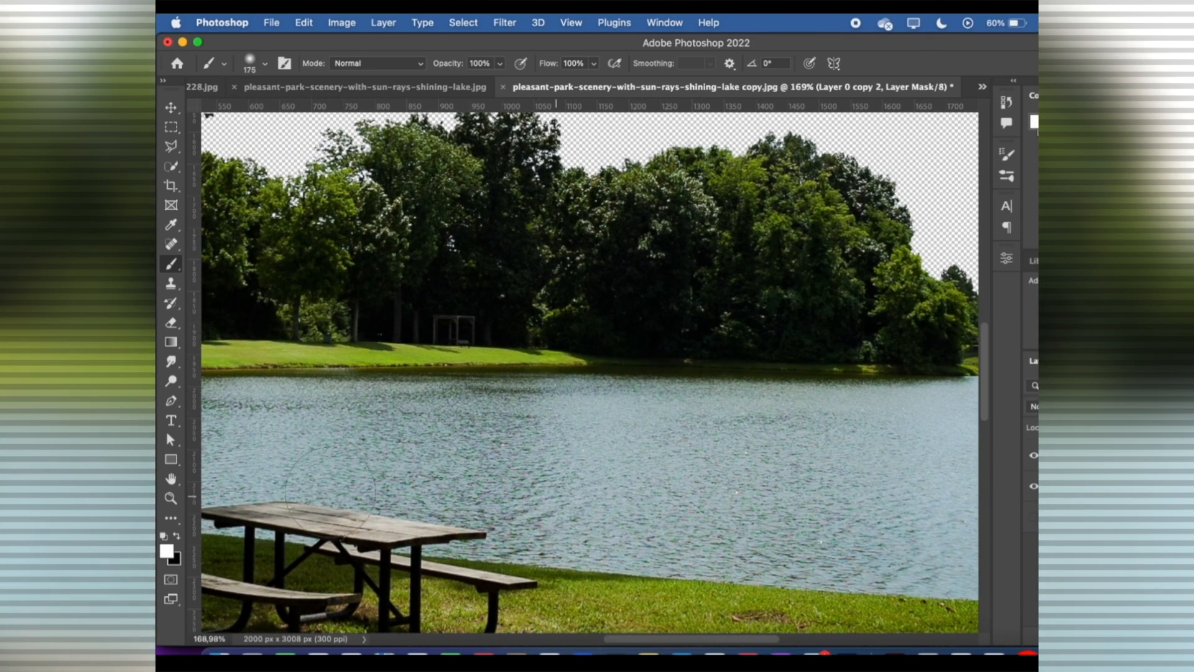
scroll(450, 459, down, 6)
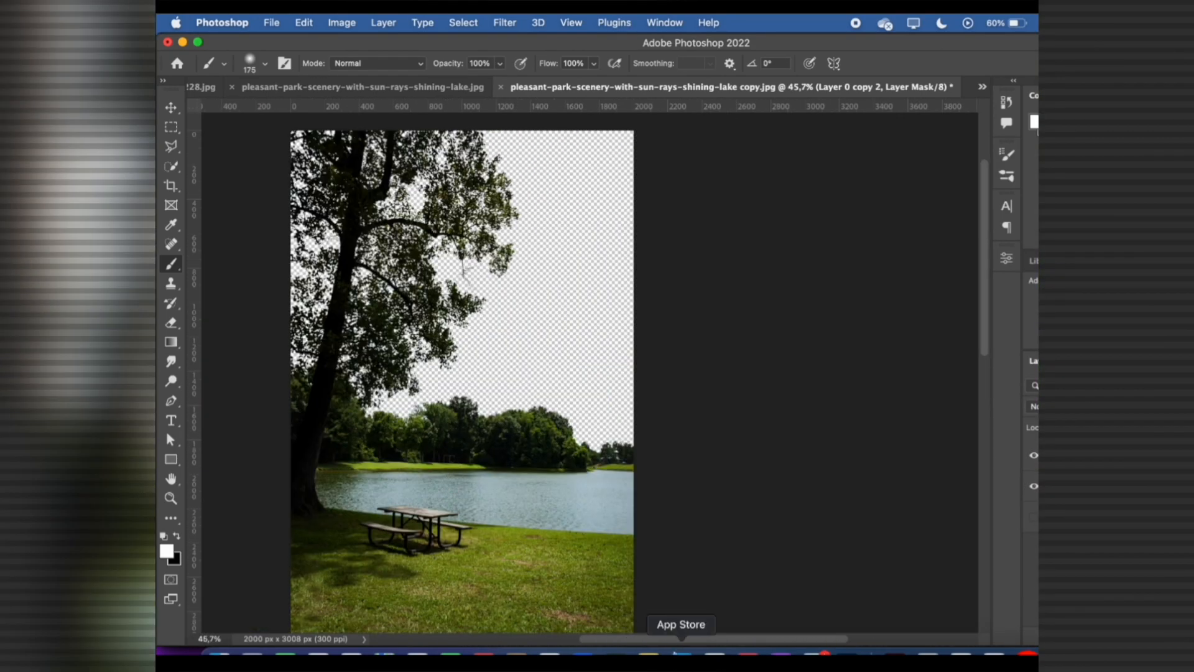
Place the vertical-shot-beautiful-starry-sky image into the lake document, between Layer 0 copy and Layer 0 copy 2
drag(666, 640, 591, 639)
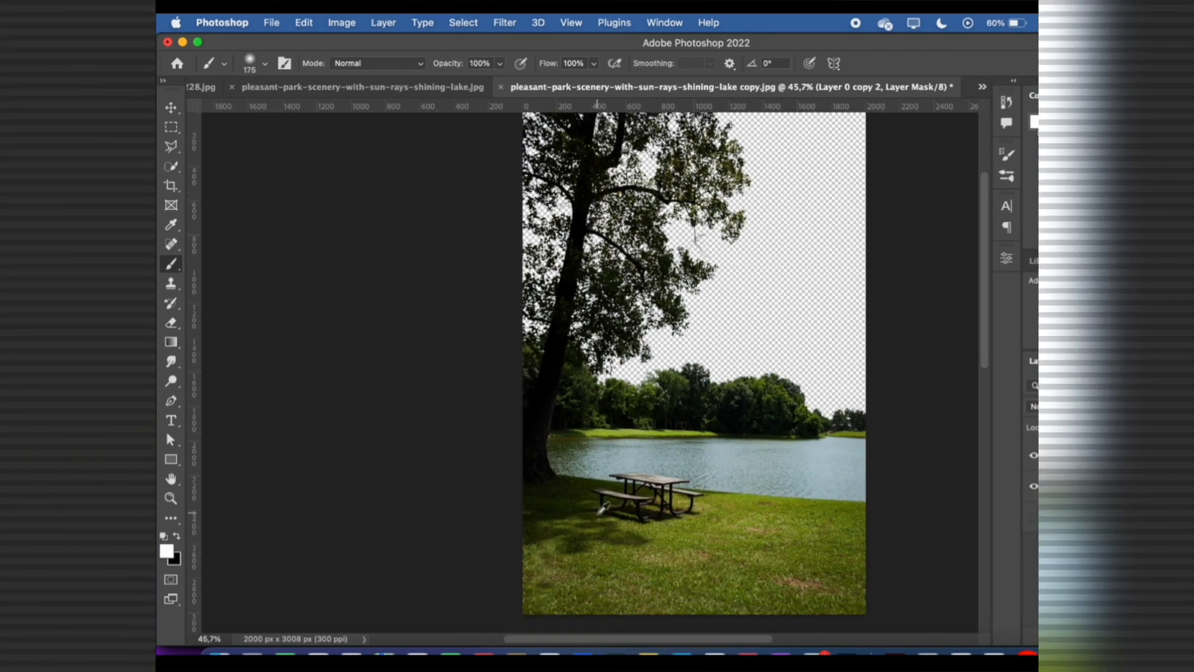
scroll(615, 476, down, 1)
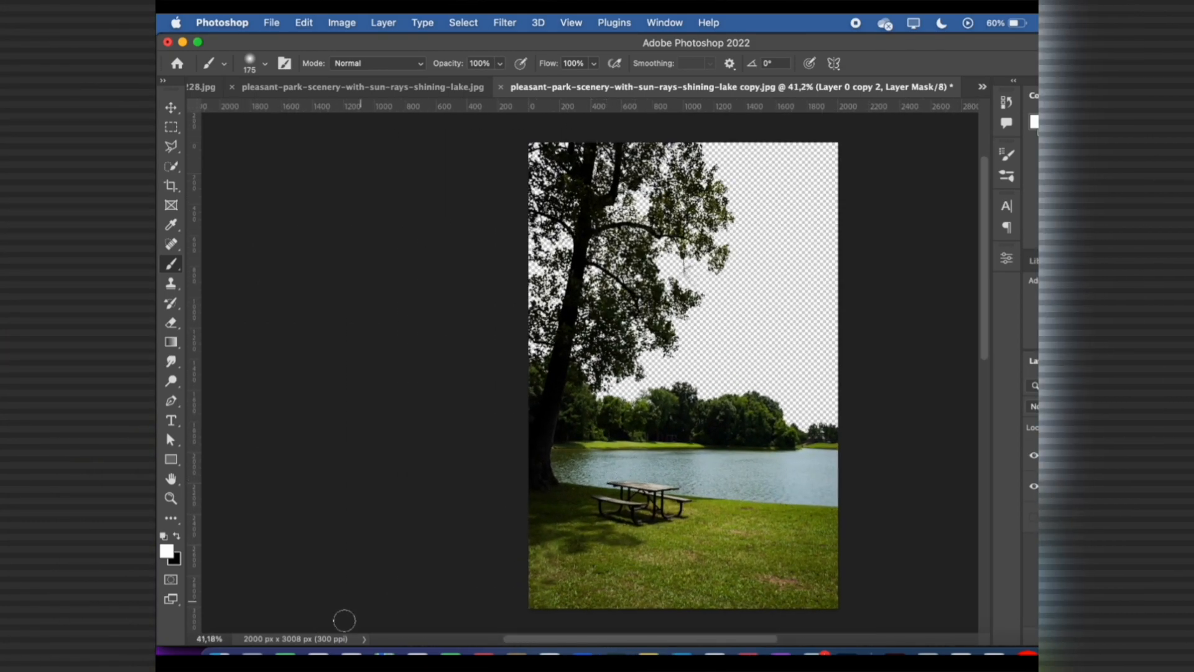
click(219, 652)
drag(978, 209, 659, 359)
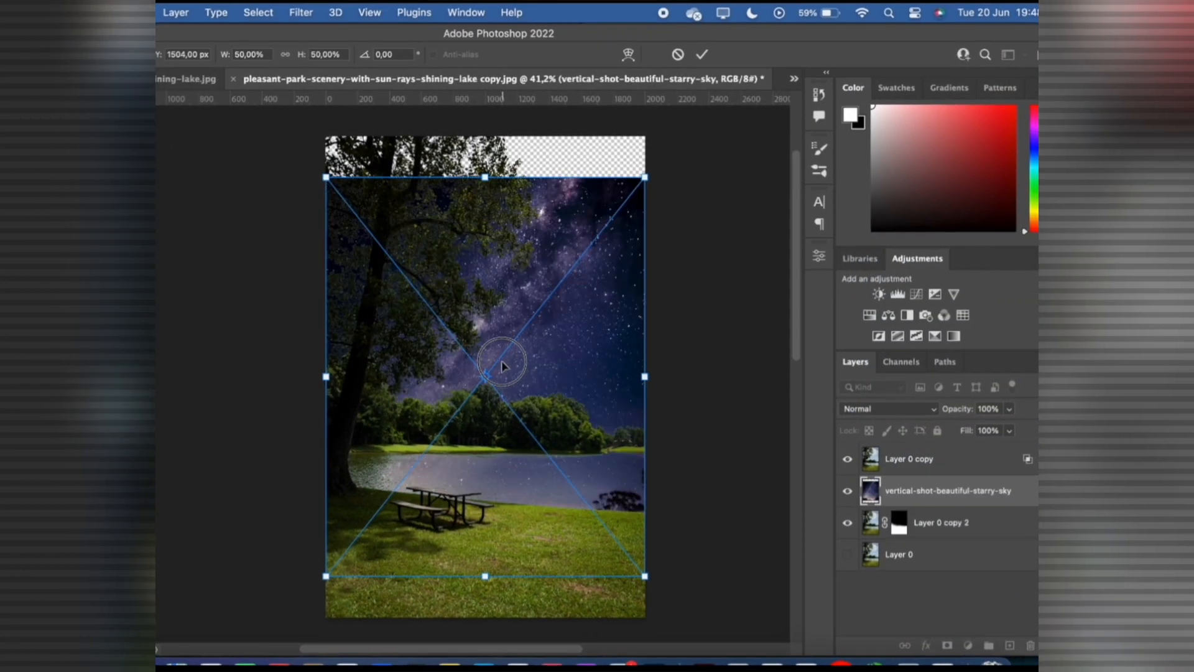
Move the starry-sky image up and scale it to about 60% so it covers the whole sky area, and commit the transform
mouse_move(503, 366)
mouse_down()
mouse_move(498, 342)
mouse_move(503, 356)
mouse_up()
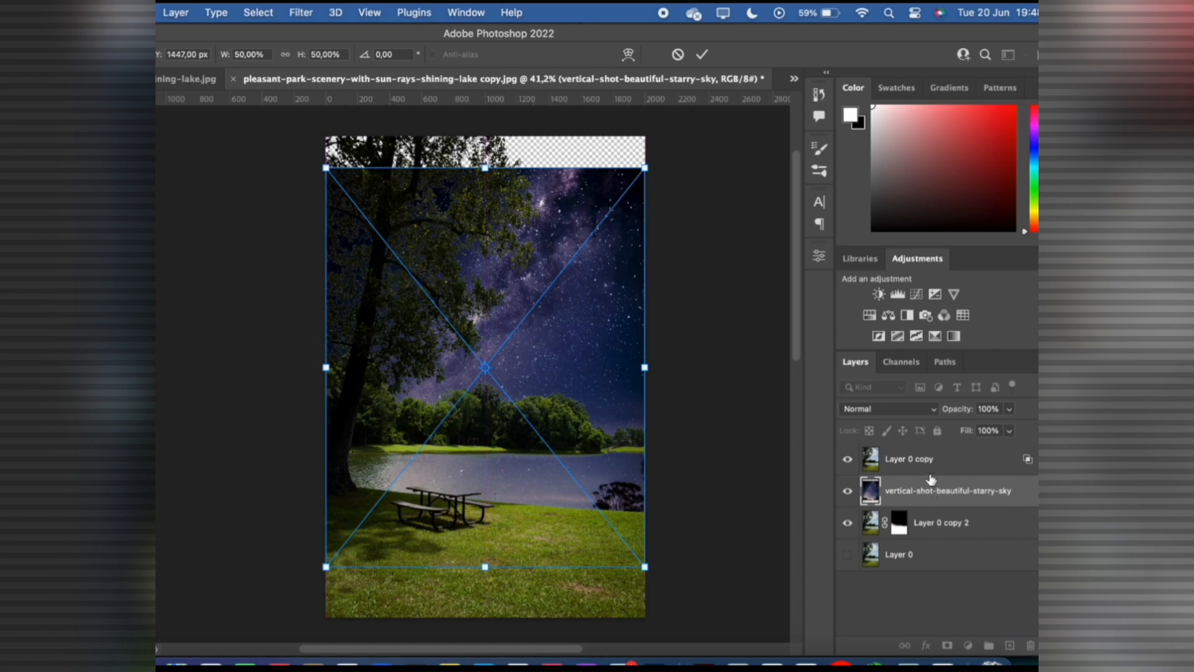
drag(589, 376, 582, 320)
mouse_move(645, 503)
mouse_down()
mouse_move(701, 520)
mouse_move(630, 485)
mouse_up()
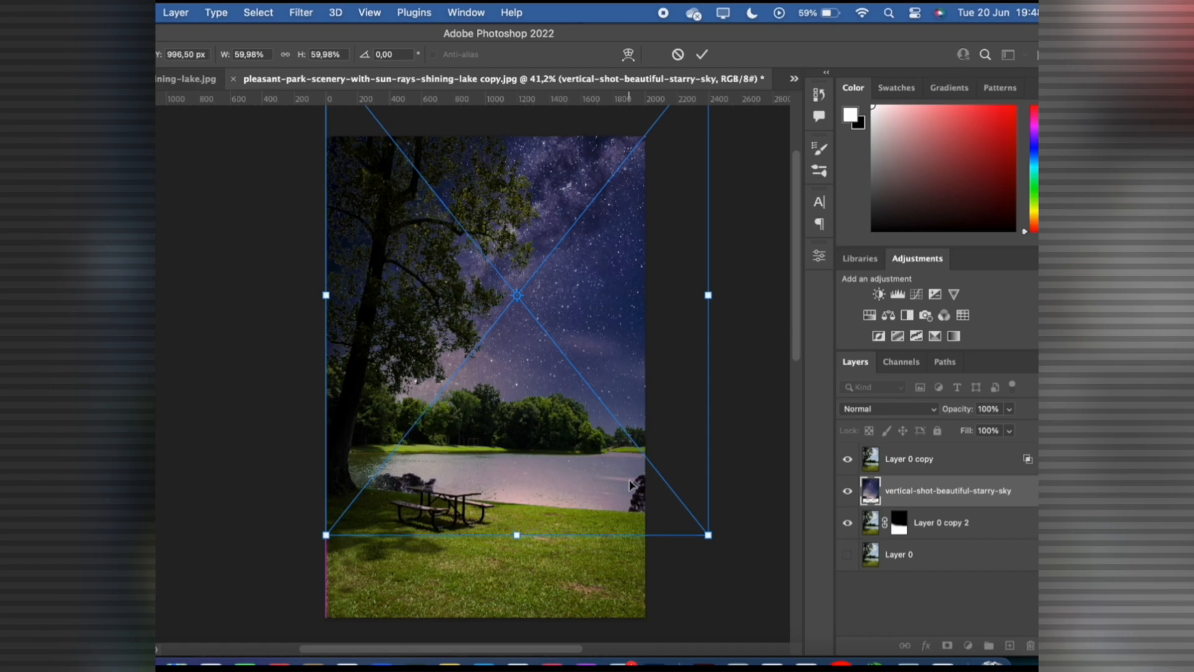
click(701, 56)
Add a white layer mask to the starry-sky layer
scroll(601, 525, up, 10)
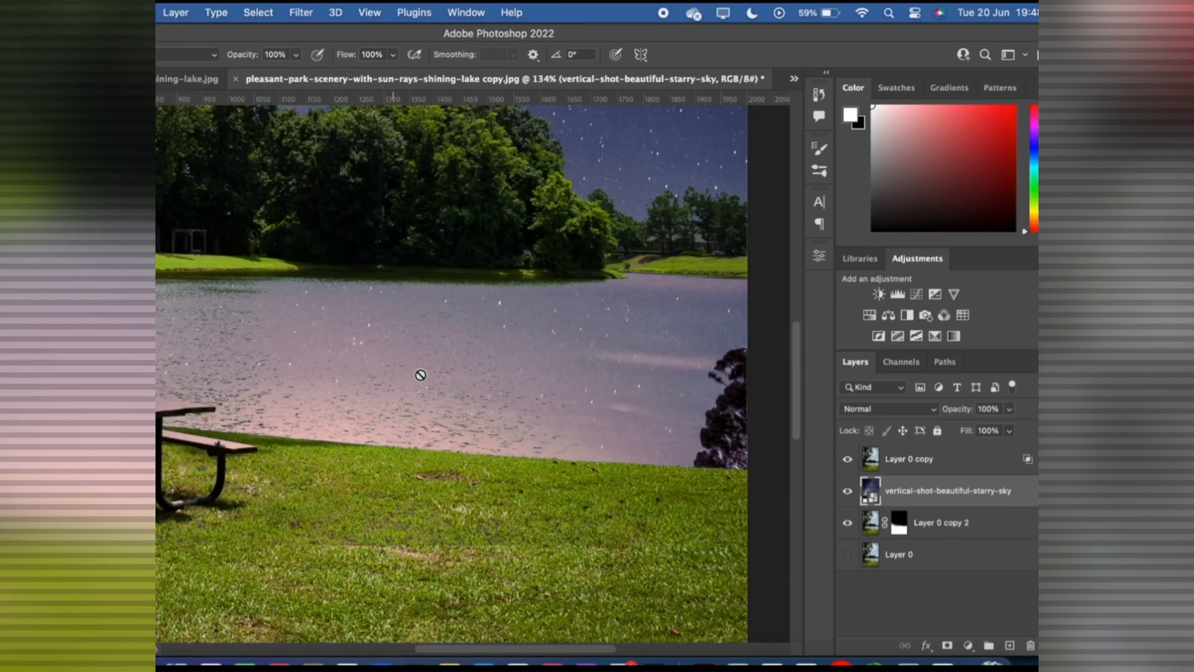
scroll(427, 360, down, 2)
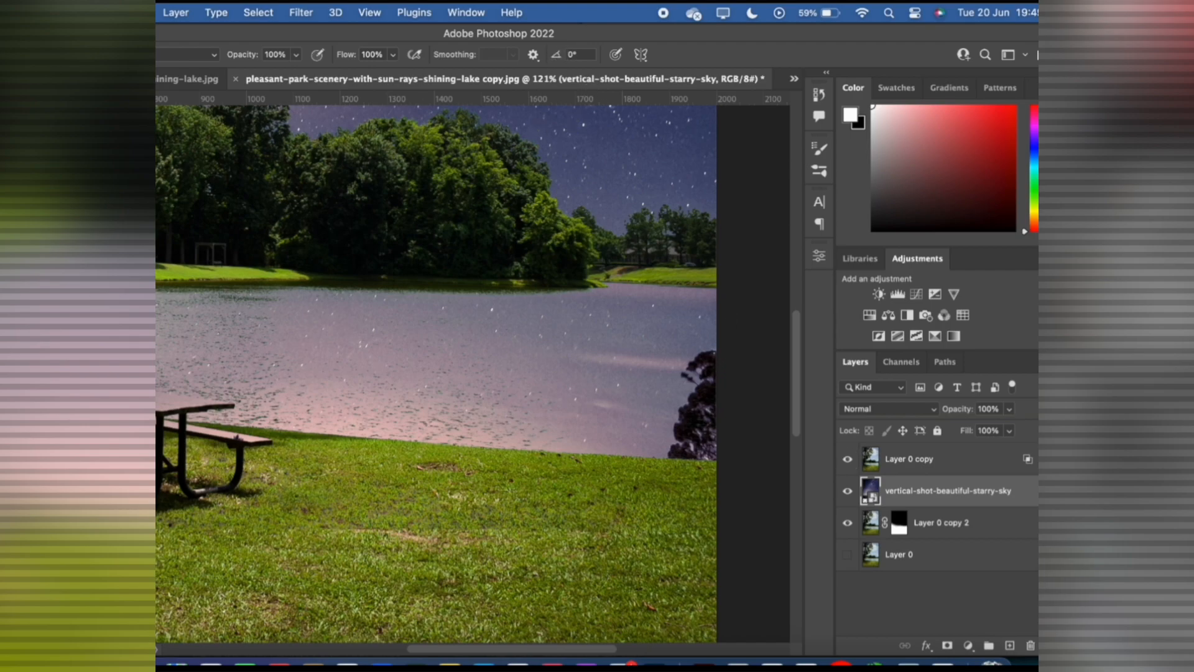
key(v)
scroll(374, 486, down, 5)
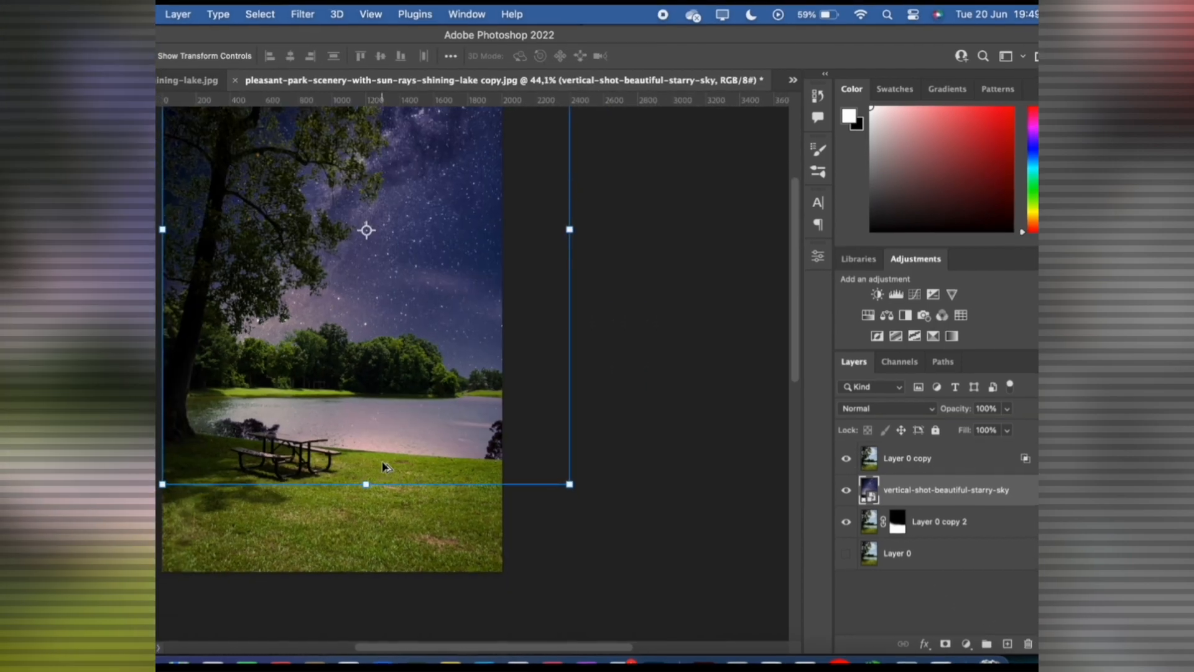
scroll(397, 460, up, 3)
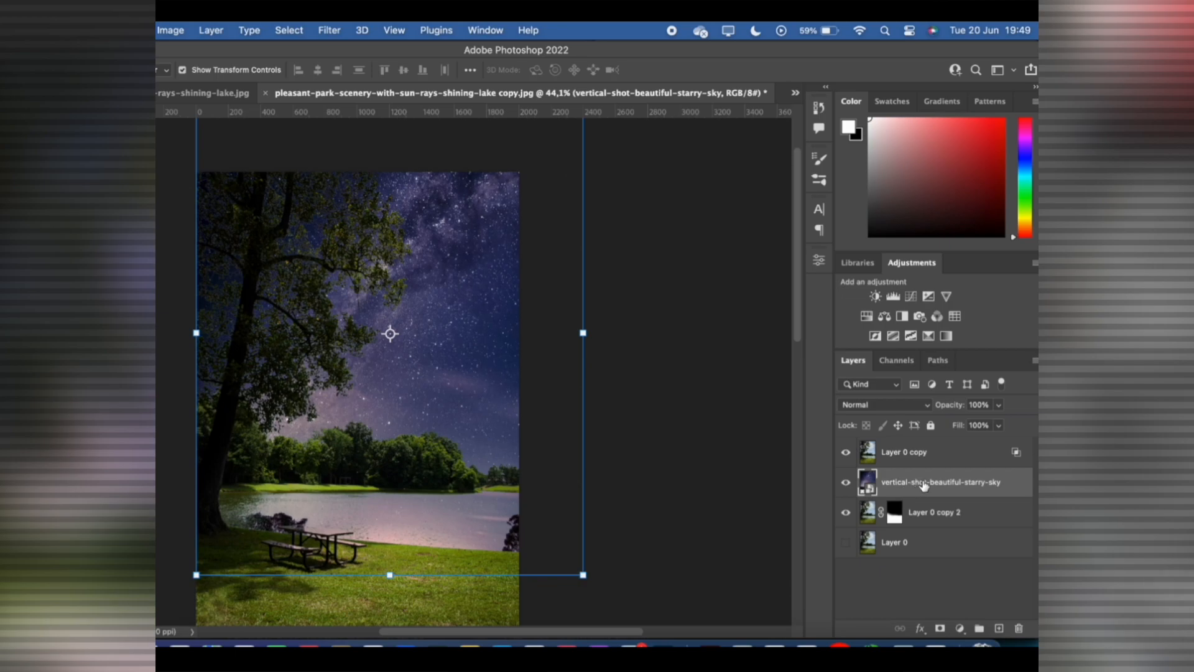
click(941, 629)
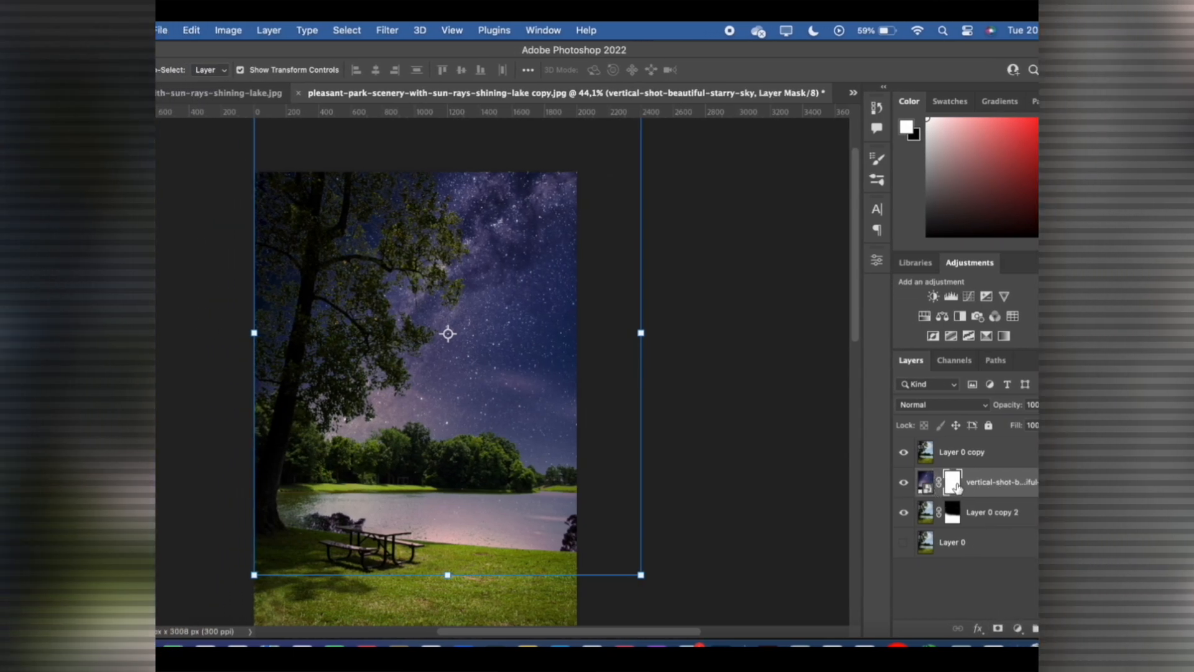
Paint black over the lake on the starry-sky layer's mask with a soft brush, starting at 700 px and reducing it to 300 px
key(b)
key(bracketright)
key(bracketright)
key(bracketright)
key(bracketright)
key(bracketright)
key(bracketright)
key(bracketright)
key(bracketright)
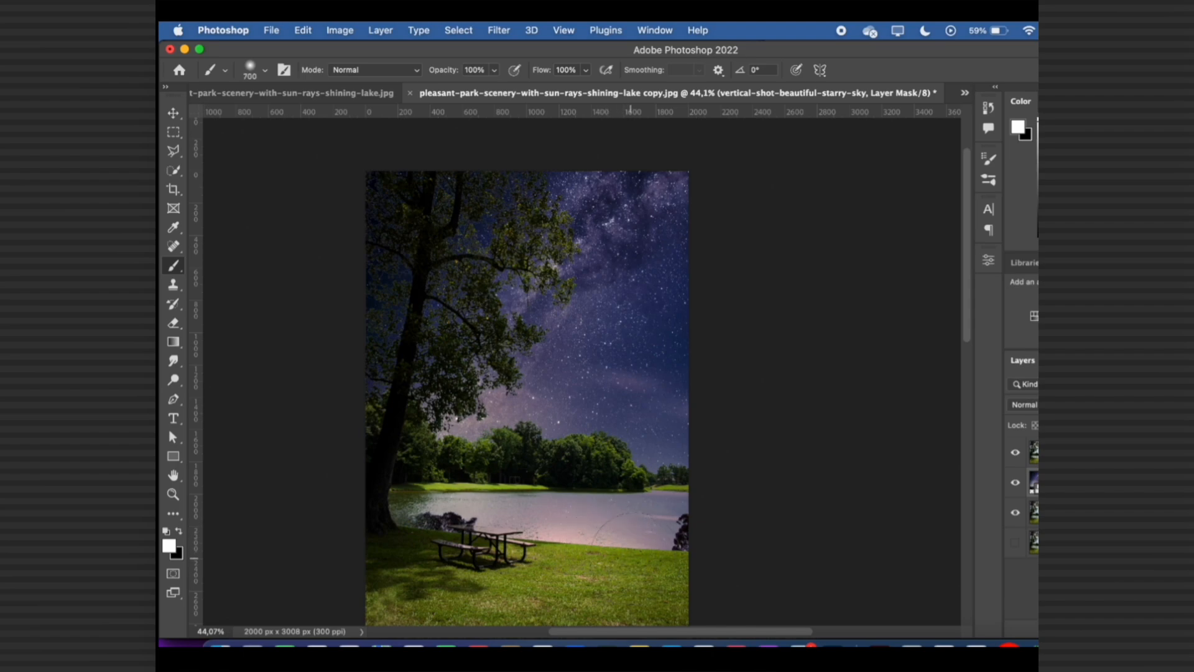
key(x)
mouse_move(648, 579)
mouse_down()
mouse_move(671, 506)
mouse_move(386, 506)
mouse_move(694, 540)
mouse_move(693, 522)
mouse_move(645, 508)
mouse_move(387, 506)
mouse_move(678, 521)
mouse_move(389, 506)
mouse_move(653, 524)
mouse_up()
Compare the image with the starry-sky layer hidden and shown
scroll(580, 518, down, 2)
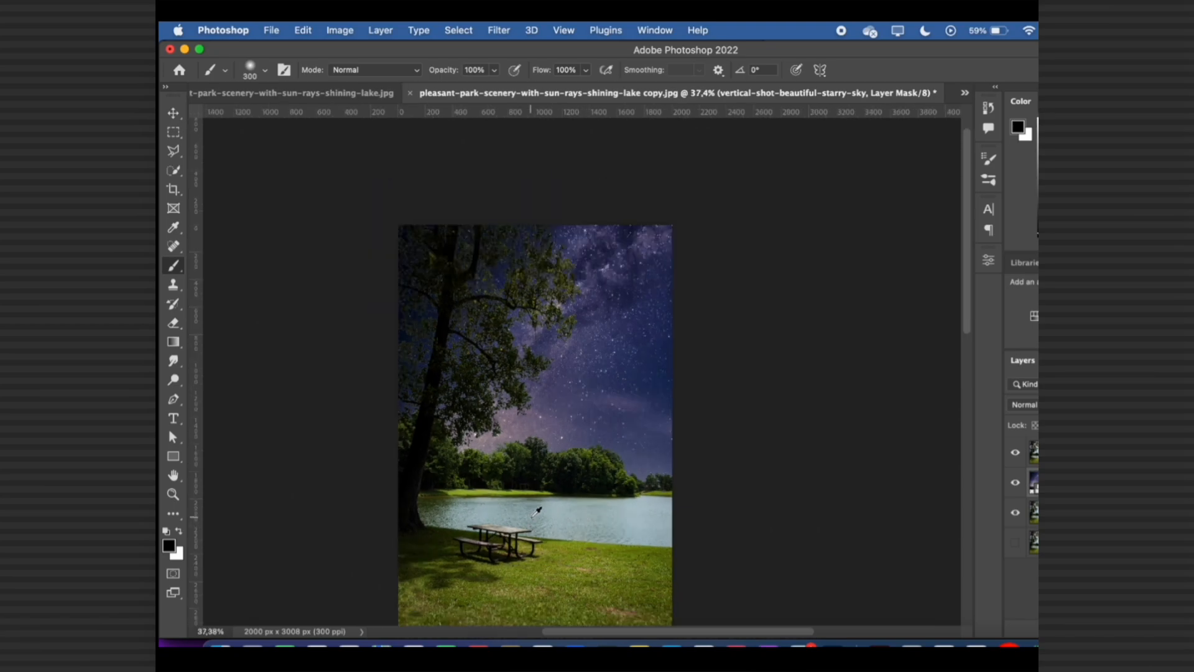
scroll(536, 511, up, 1)
scroll(532, 516, down, 3)
scroll(522, 526, up, 4)
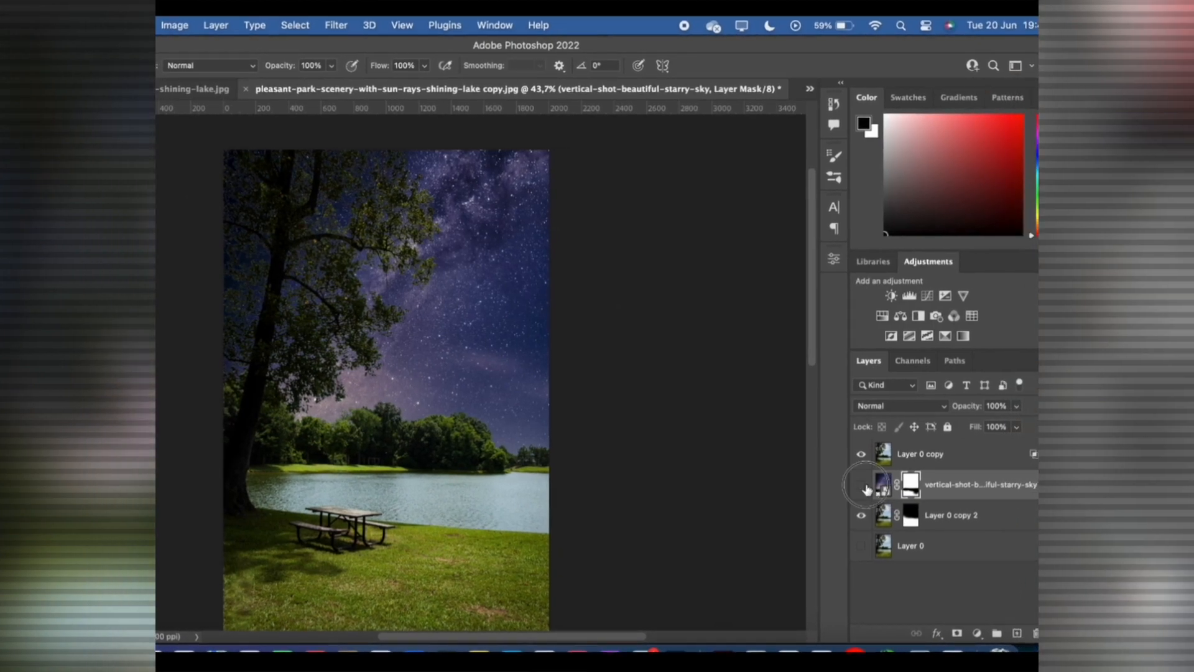
click(864, 486)
click(862, 484)
click(862, 488)
click(862, 486)
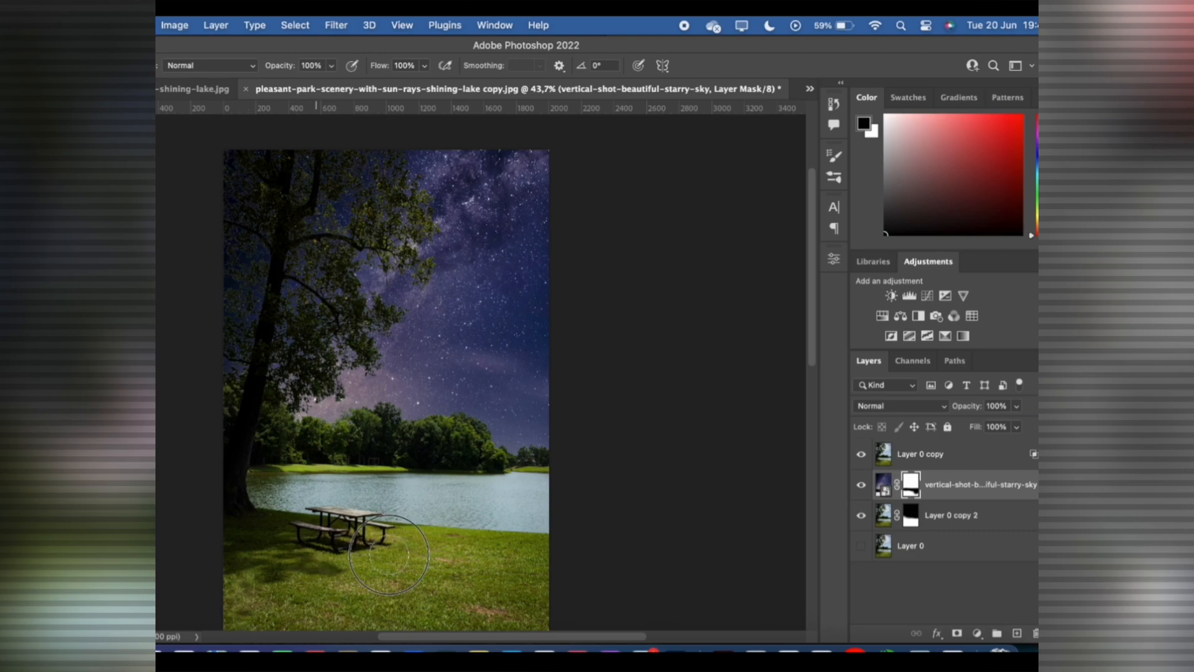
click(860, 486)
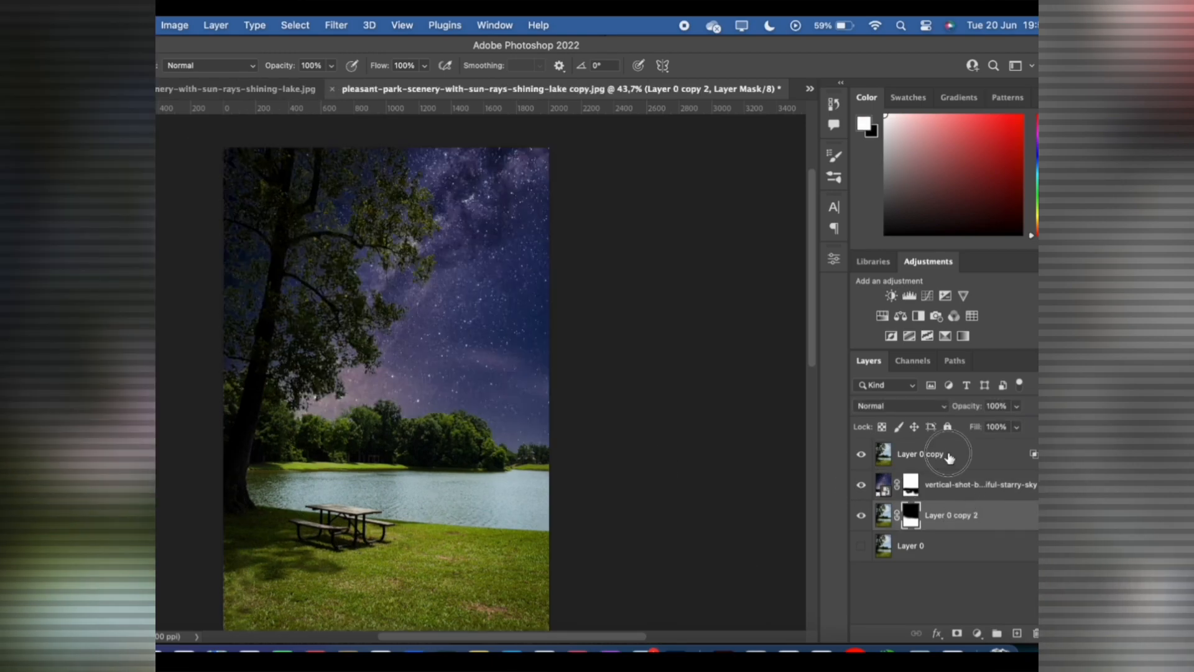
Add a Hue/Saturation adjustment layer above Layer 0 copy and target its Yellows range
click(950, 457)
click(975, 633)
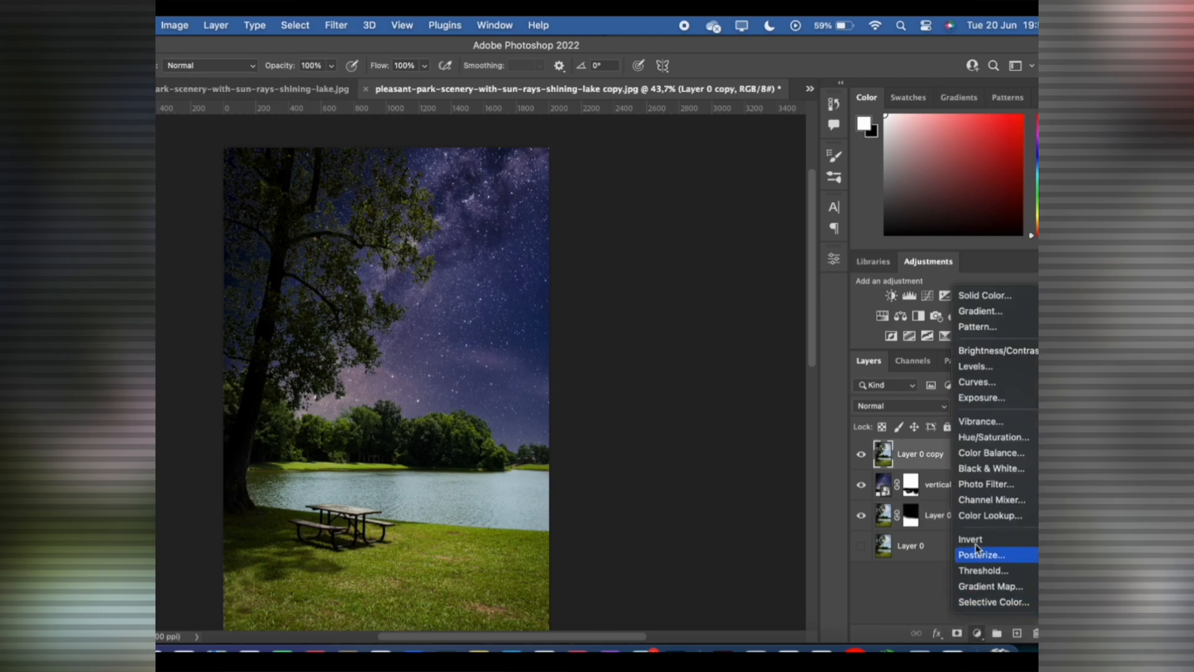
click(979, 438)
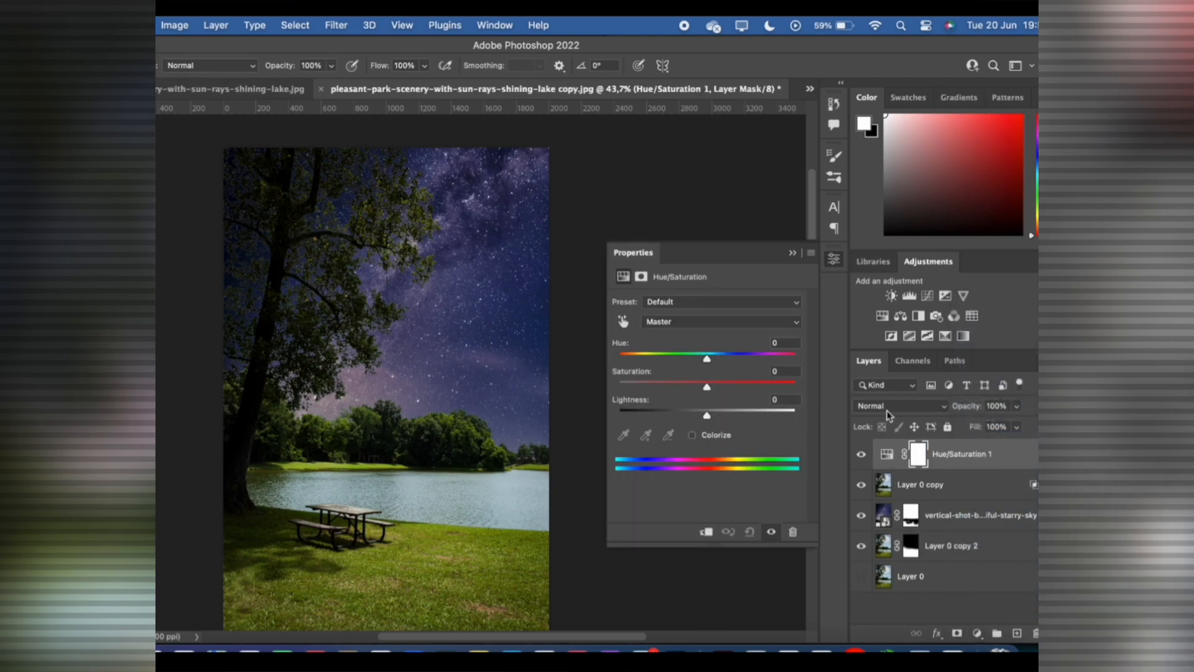
click(673, 322)
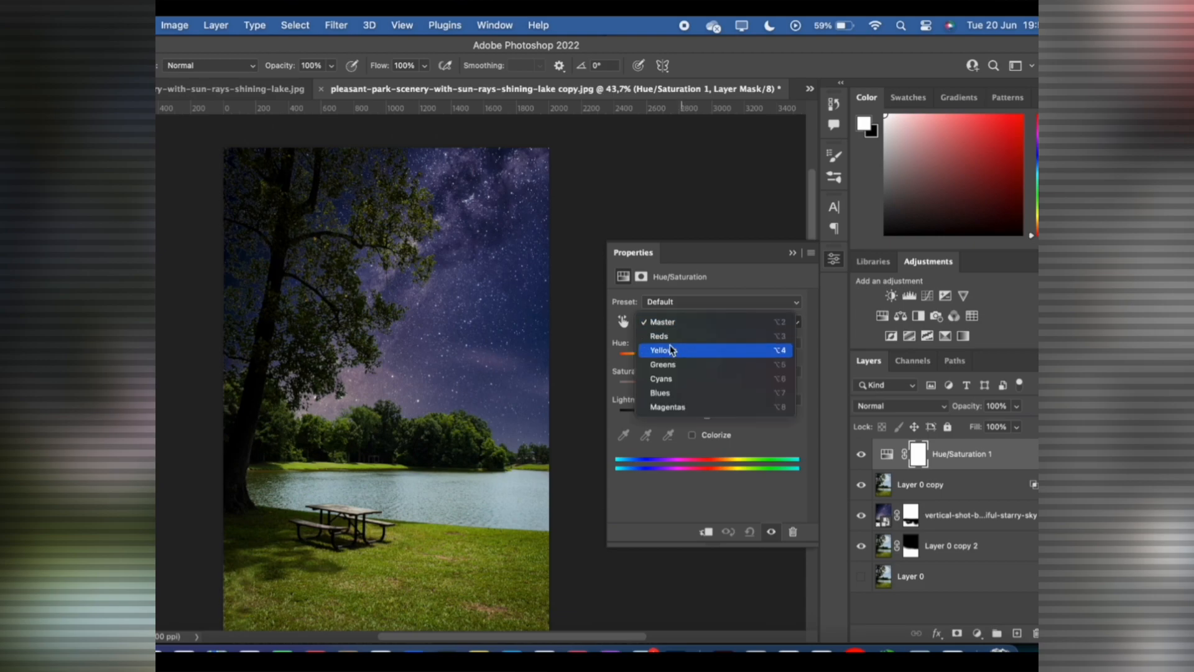
click(684, 351)
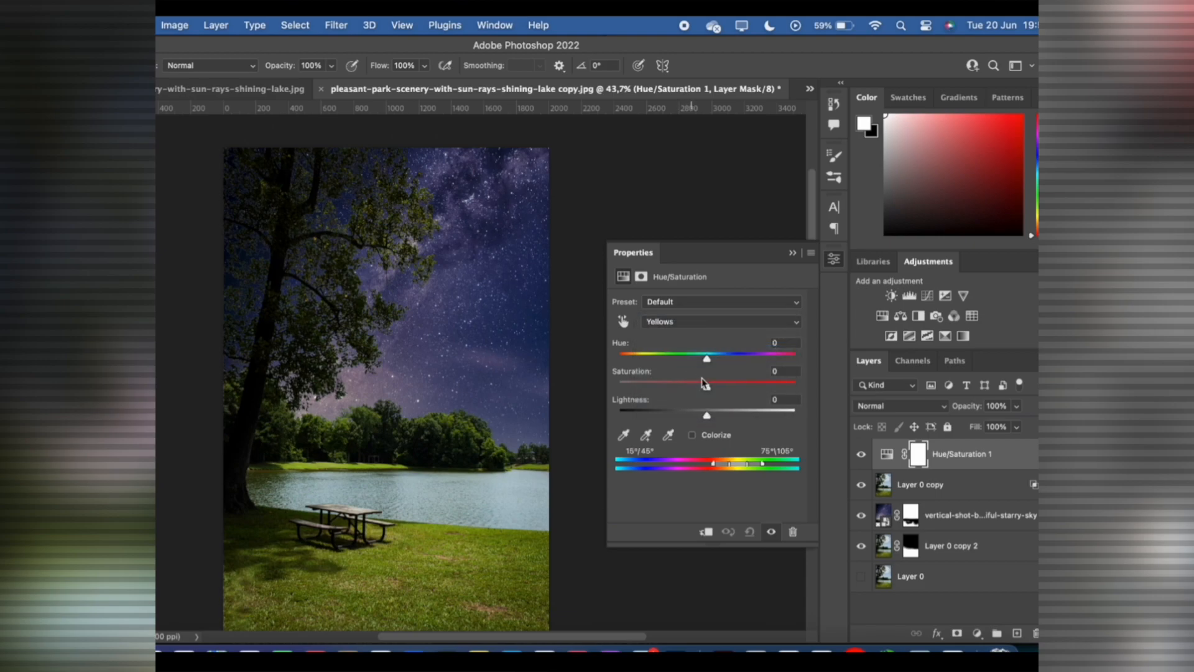
Lower the saturation of the Yellows to -73 to mute the grass and foliage
drag(709, 390, 628, 387)
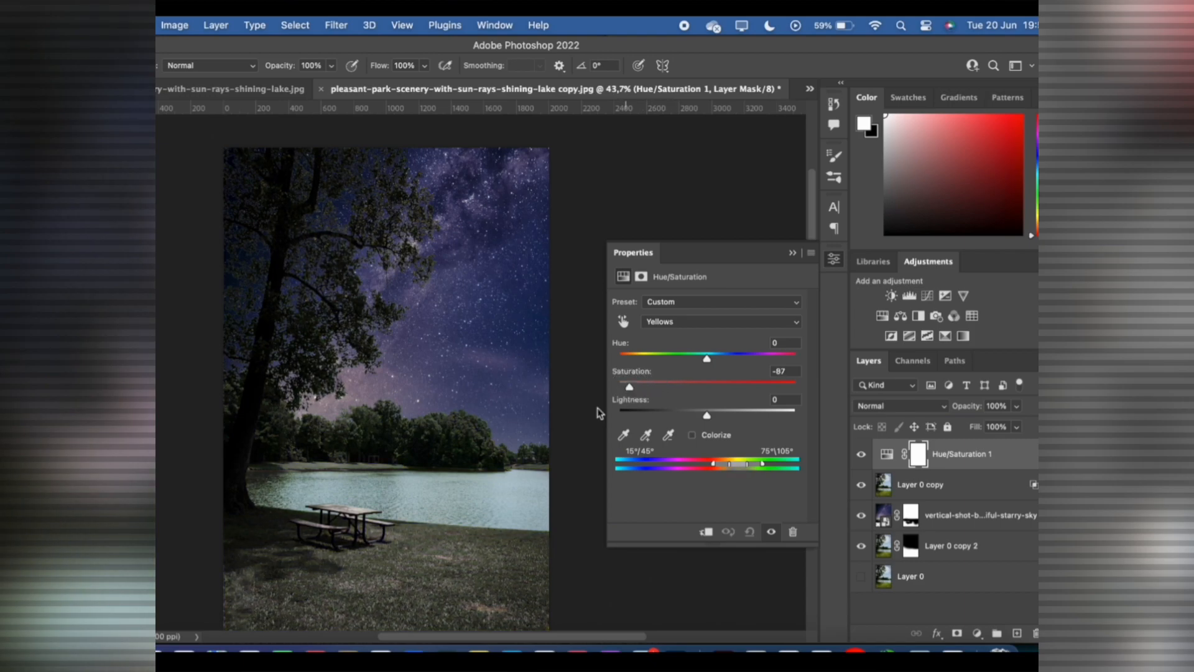
scroll(385, 582, up, 3)
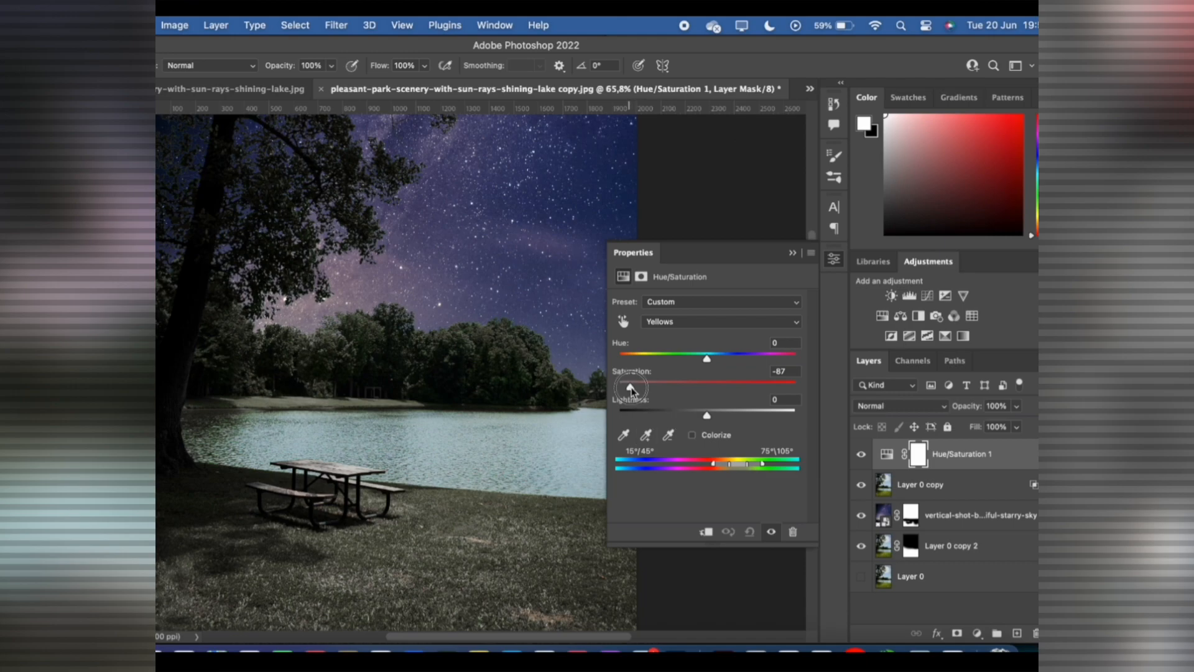
scroll(401, 467, down, 1)
drag(634, 389, 642, 390)
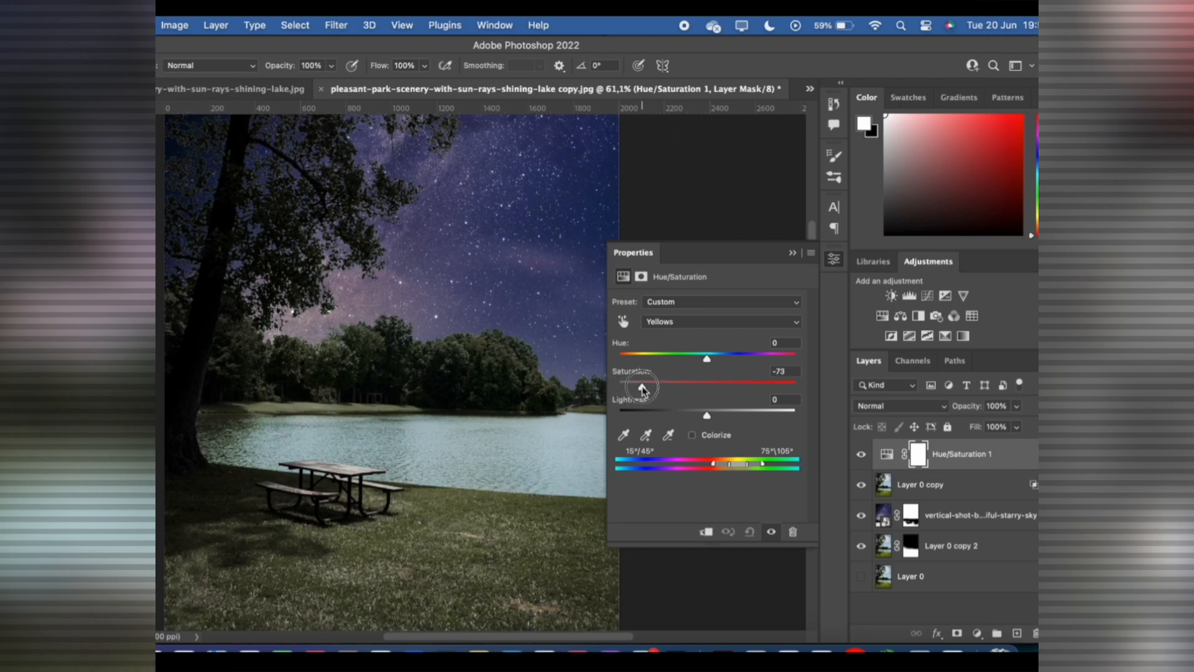
scroll(443, 520, down, 2)
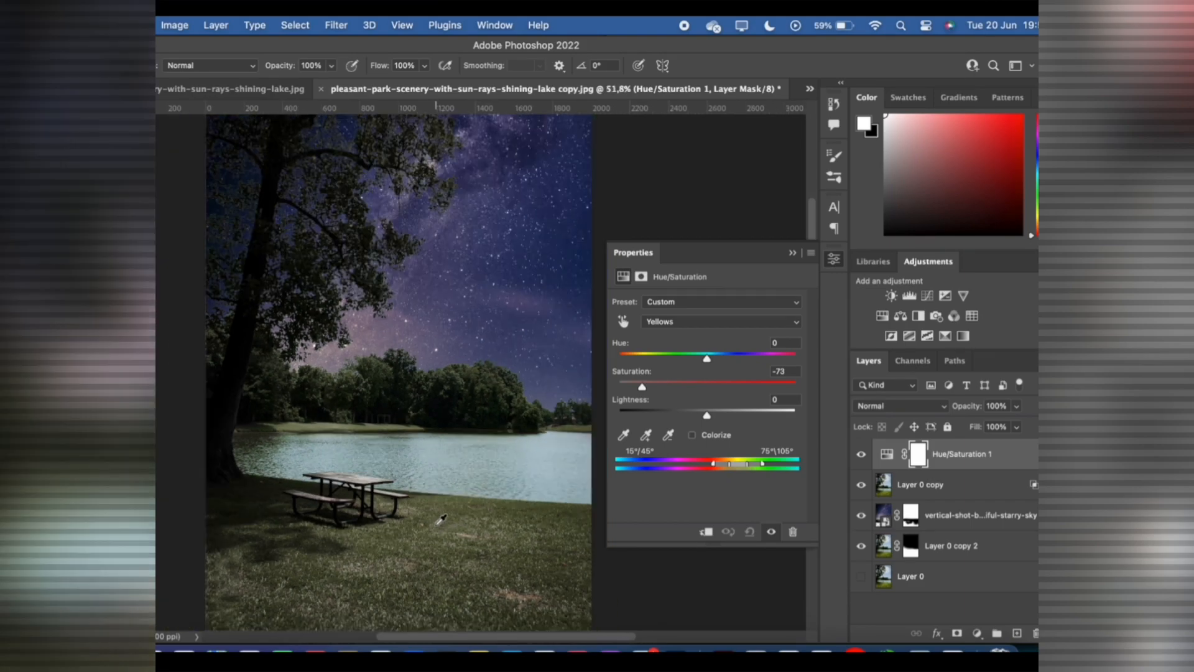
scroll(433, 518, down, 2)
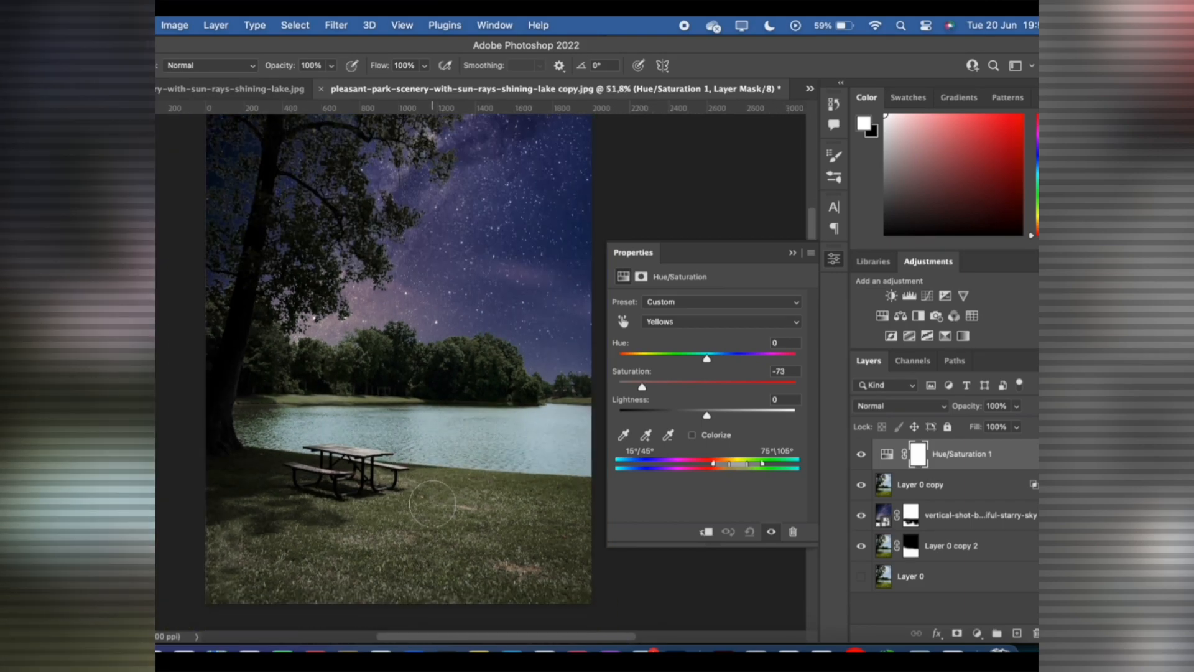
click(793, 255)
Add a second Hue/Saturation adjustment layer above the first and enable Colorize on it
scroll(497, 429, down, 2)
scroll(497, 429, up, 1)
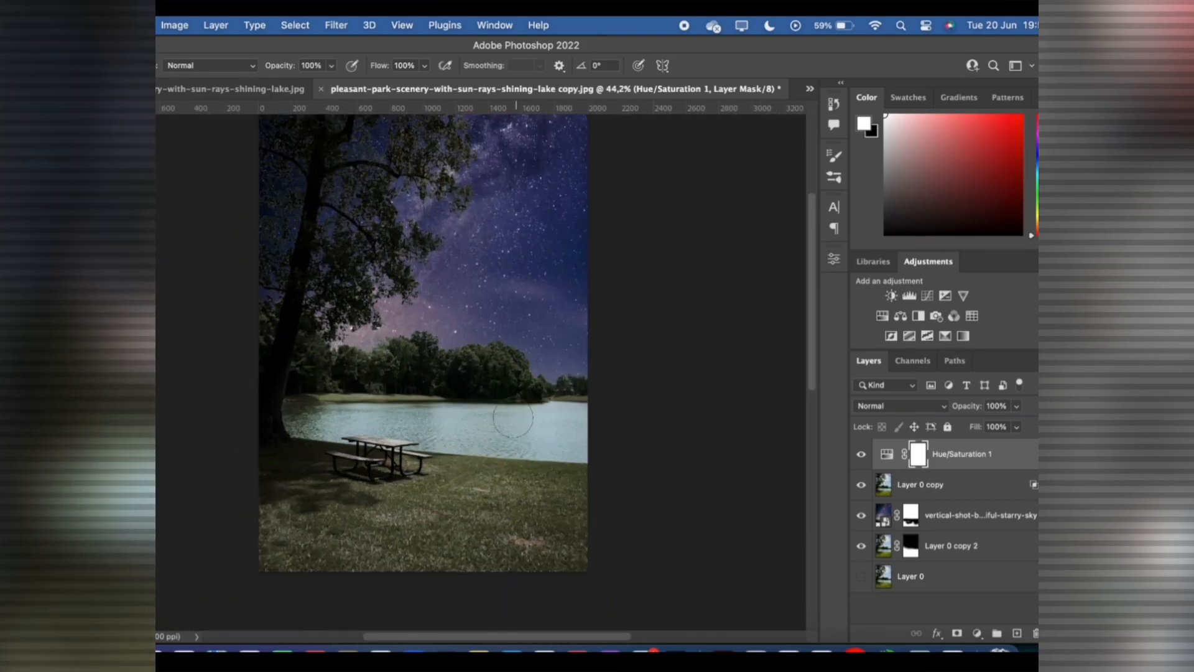
scroll(461, 513, up, 3)
scroll(451, 507, down, 4)
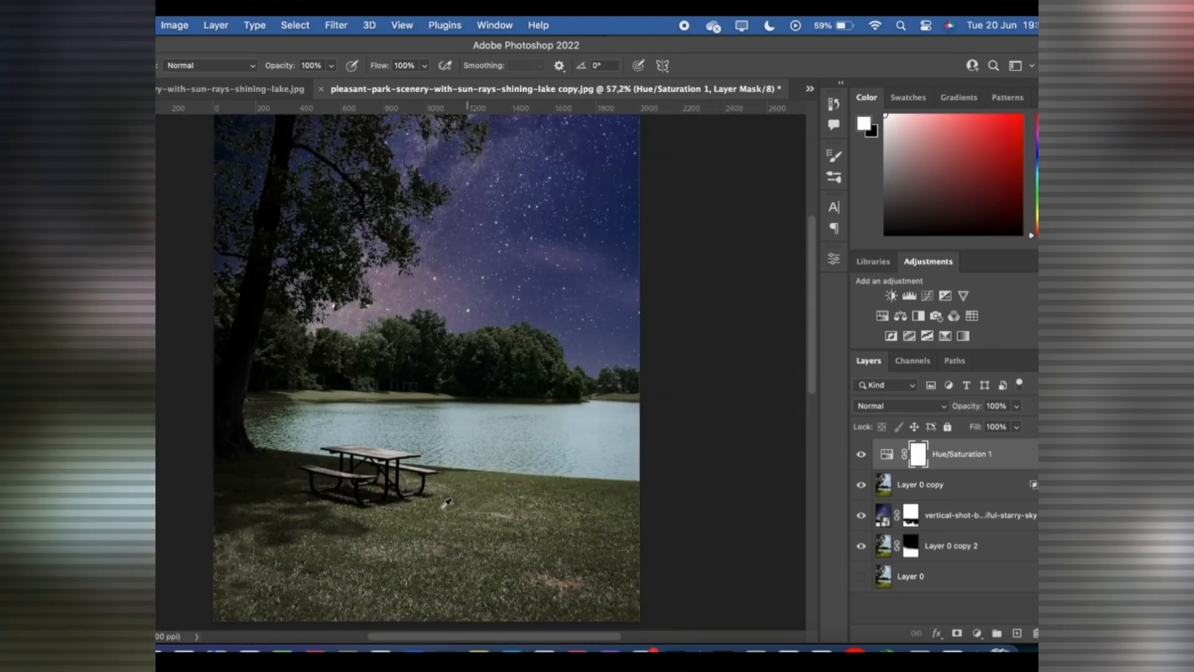
scroll(447, 503, down, 1)
click(945, 545)
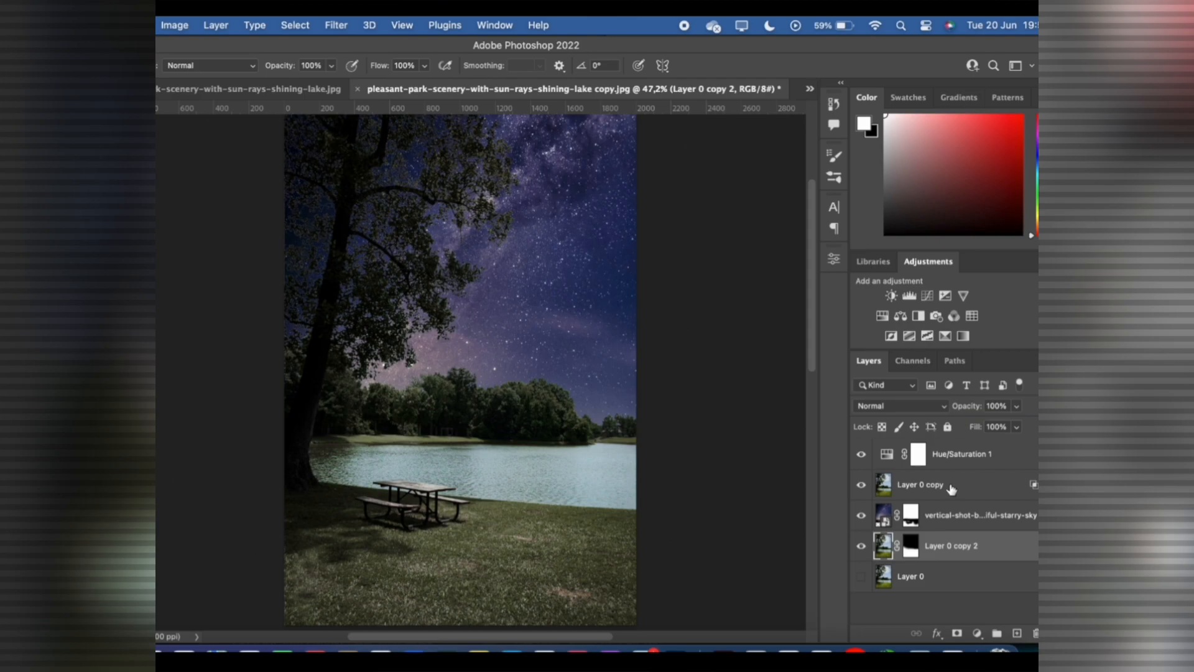
click(950, 488)
click(970, 459)
click(977, 632)
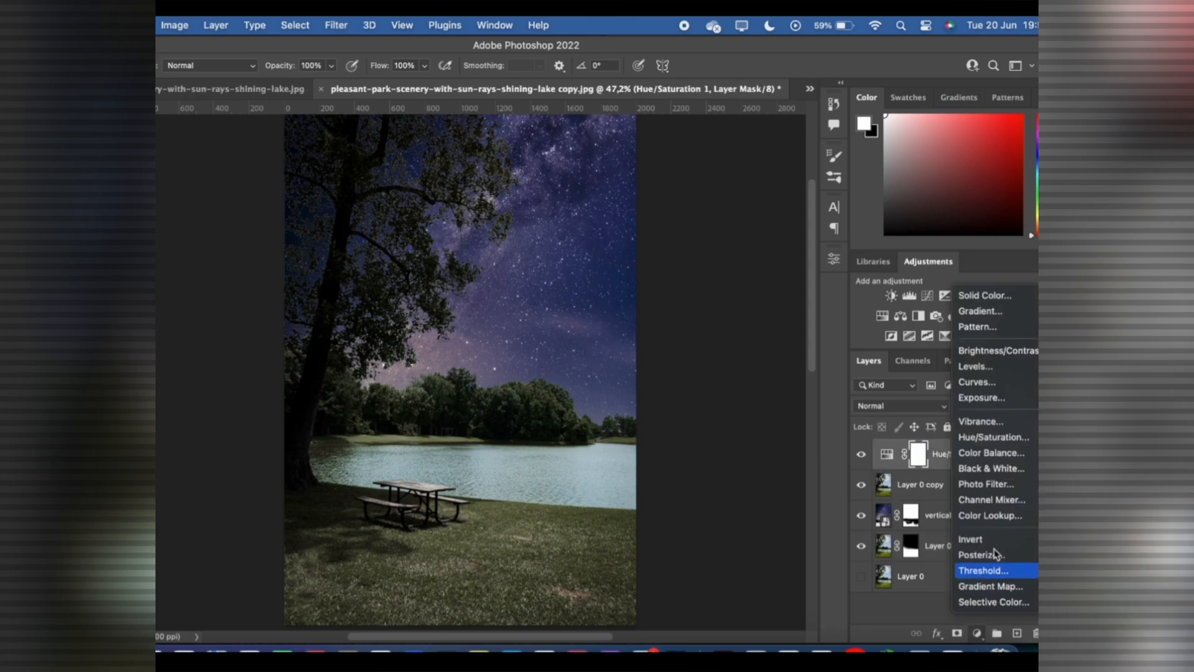
click(972, 434)
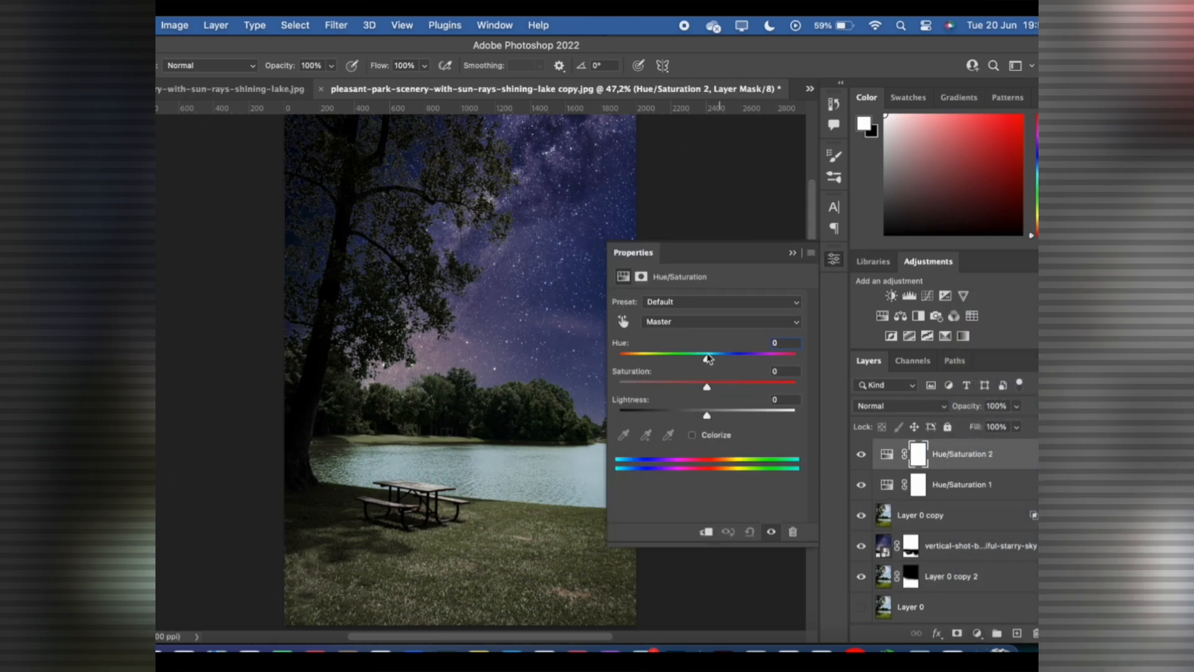
click(693, 435)
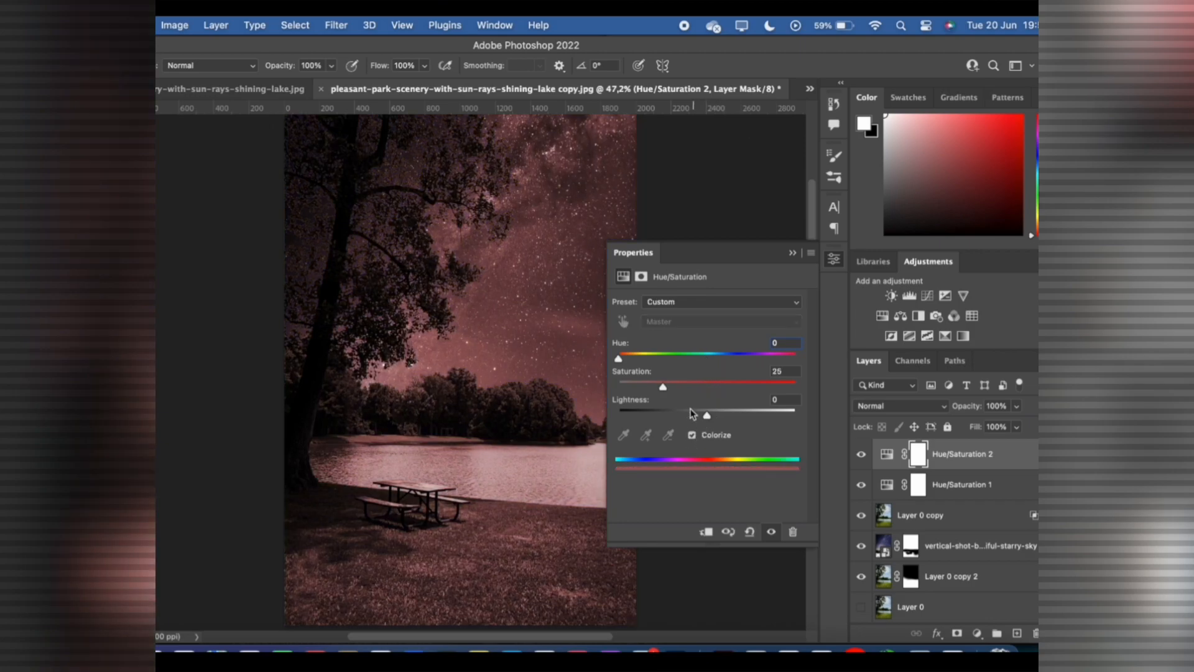
Tint the scene night blue by setting the colorize hue to 221 and saturation to 34
drag(619, 360, 724, 360)
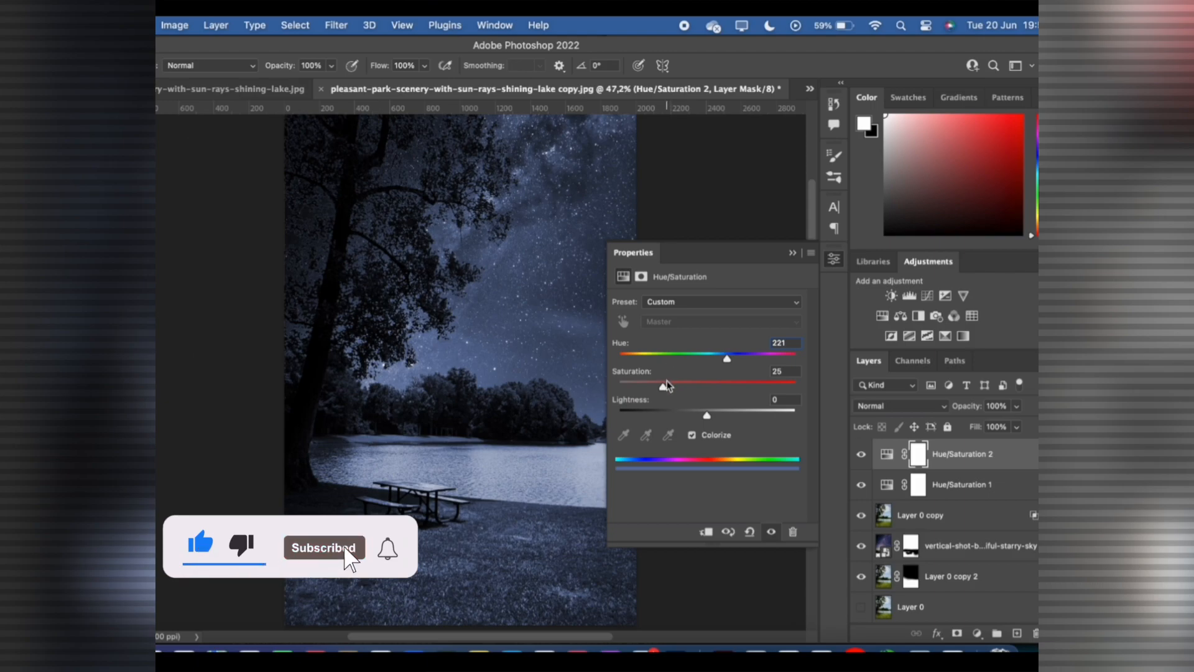
drag(662, 387, 677, 390)
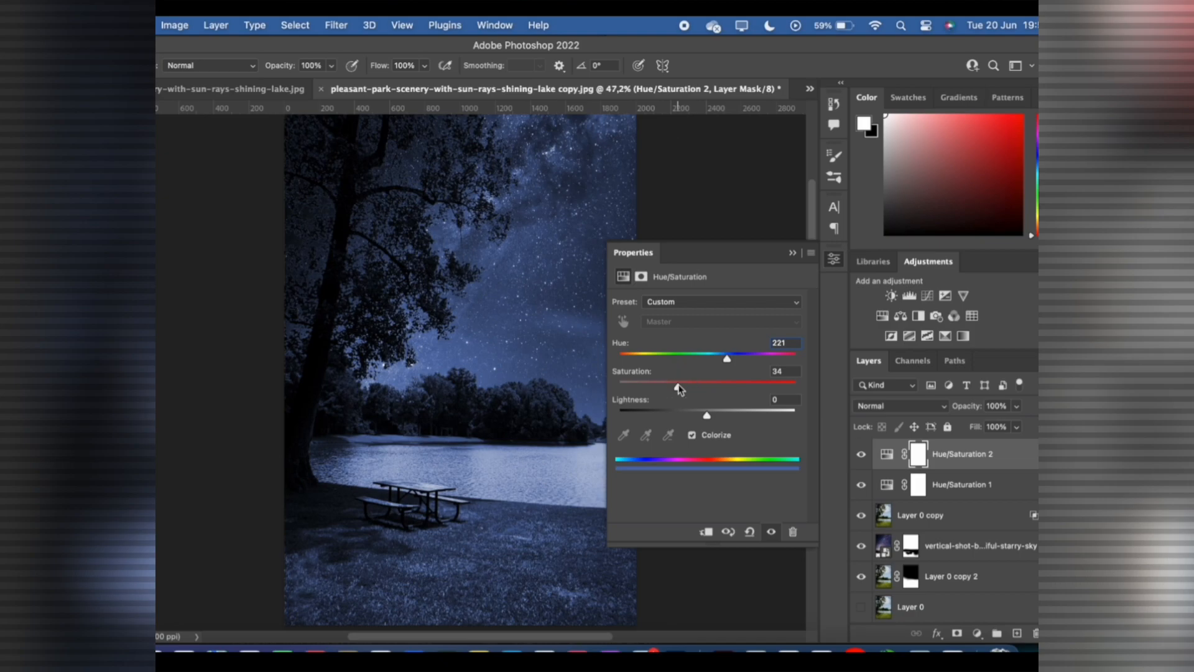
click(793, 254)
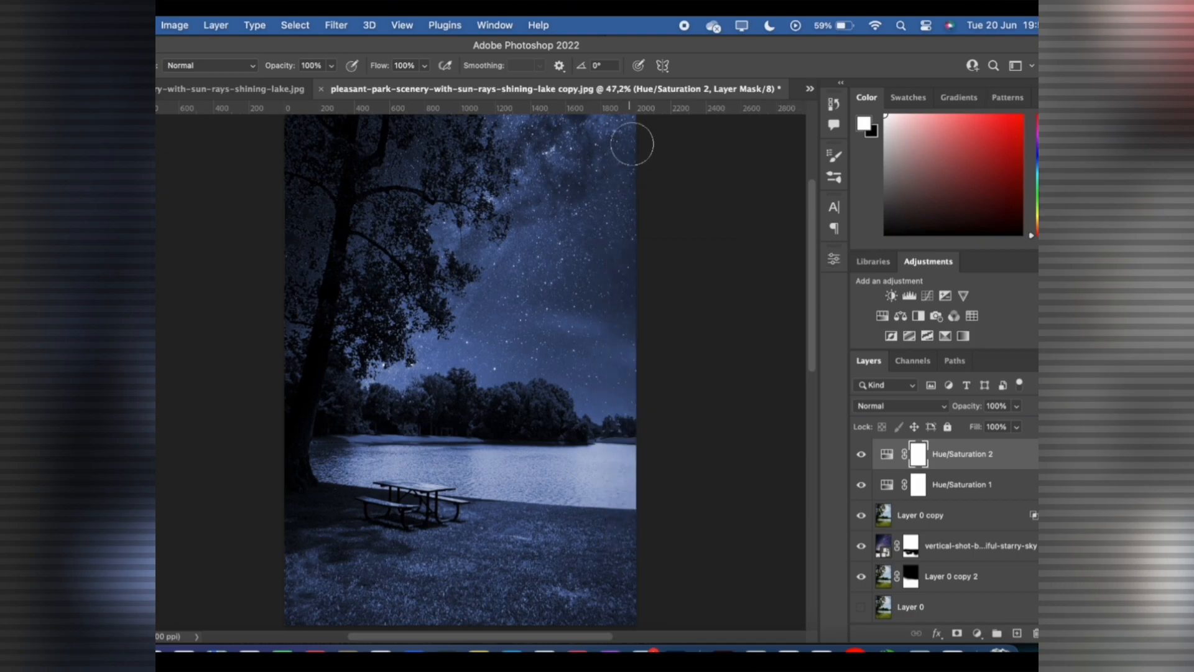
Add a Curves adjustment layer above Hue/Saturation 2
scroll(632, 139, down, 2)
click(978, 633)
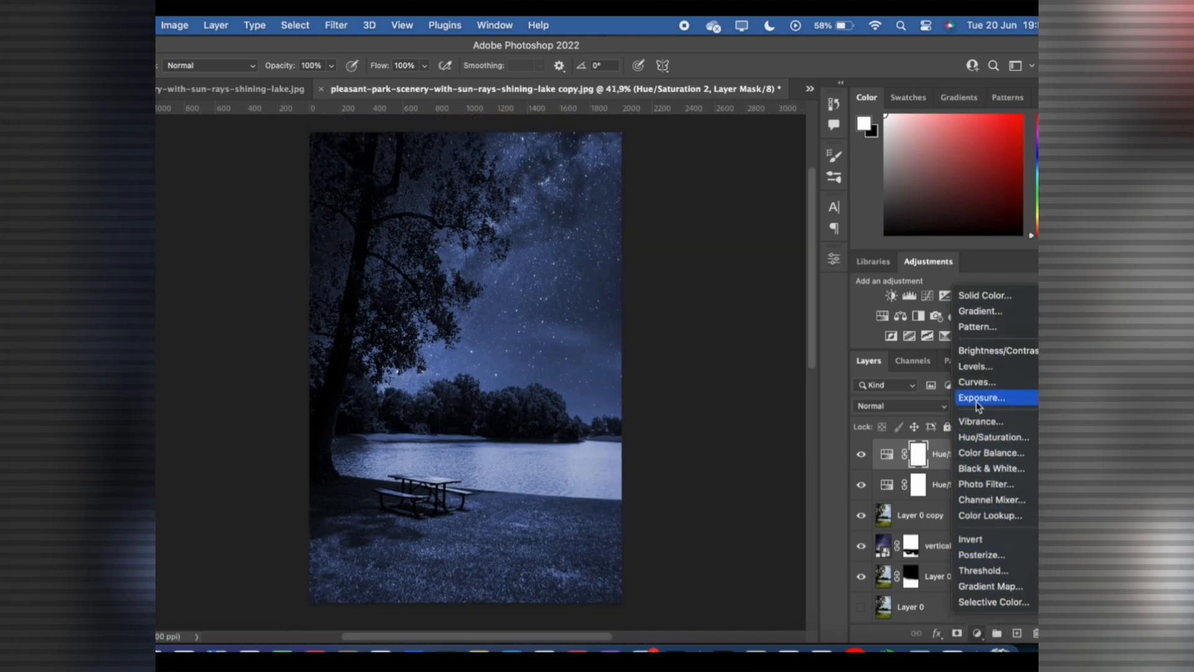
click(976, 377)
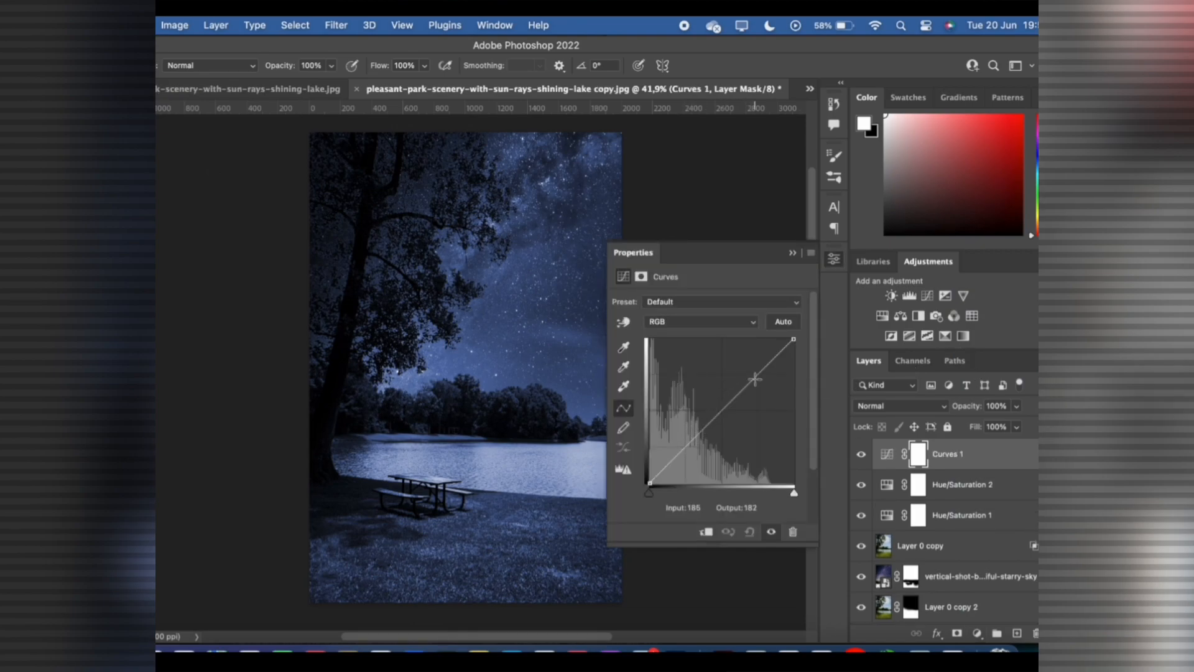
Darken the image with curve points at input 190, output 163 and input 108, output 70, and invert the Curves 1 mask to black
mouse_move(754, 380)
mouse_down()
mouse_move(748, 367)
mouse_move(757, 391)
mouse_up()
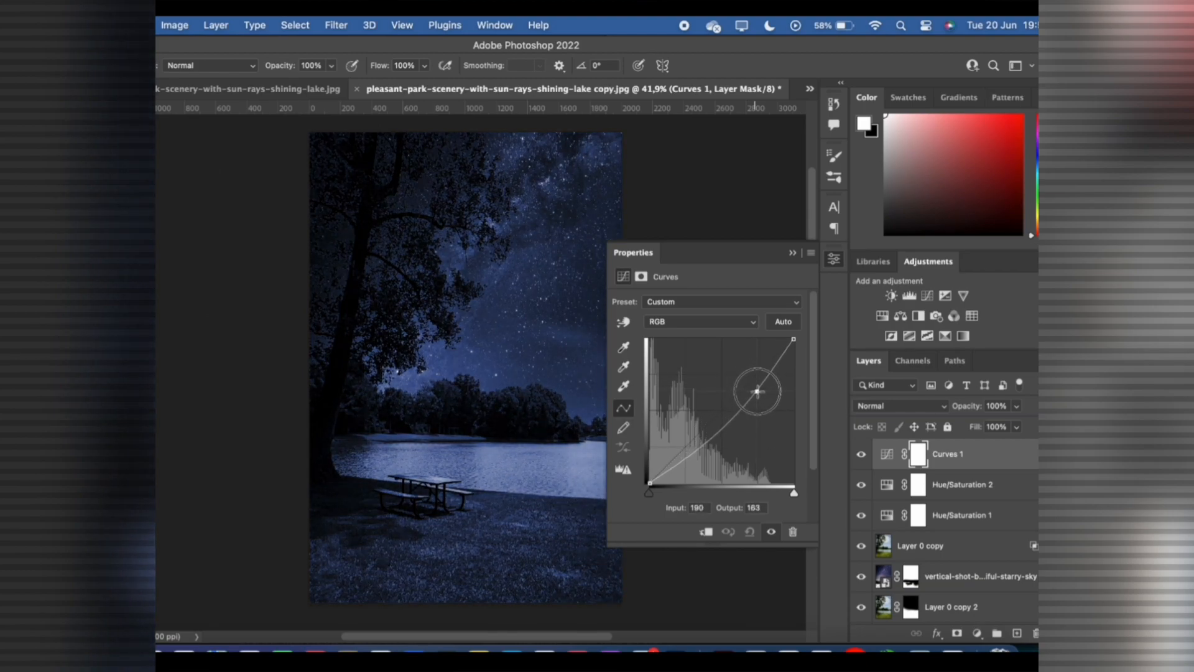
click(711, 441)
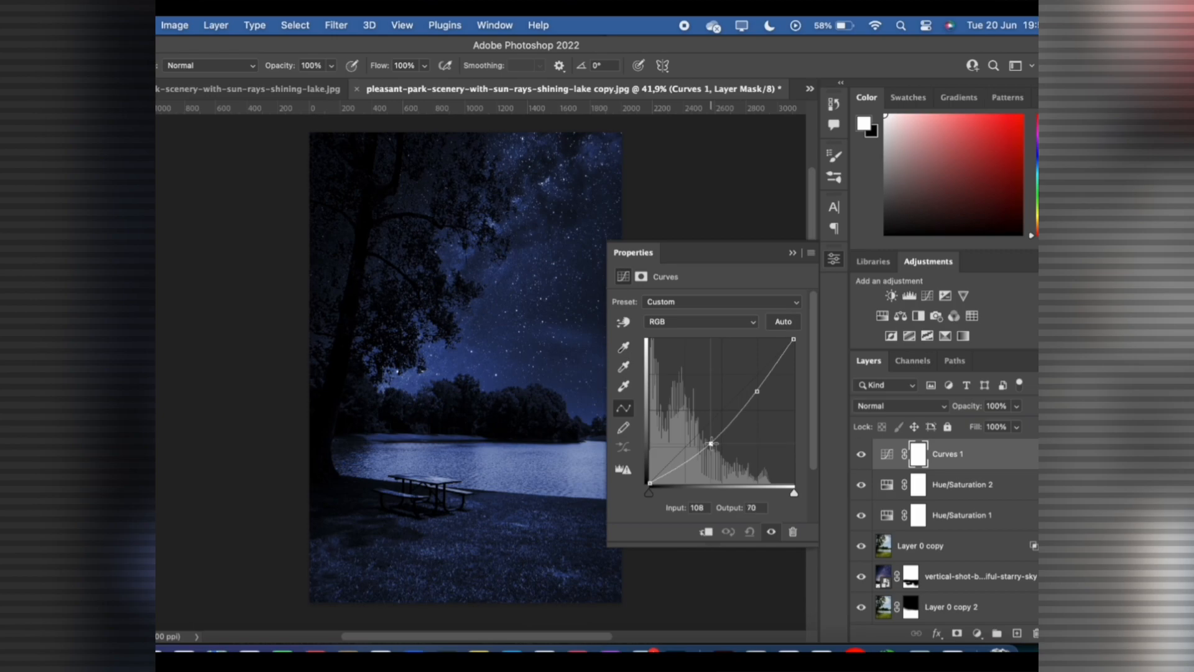
click(793, 253)
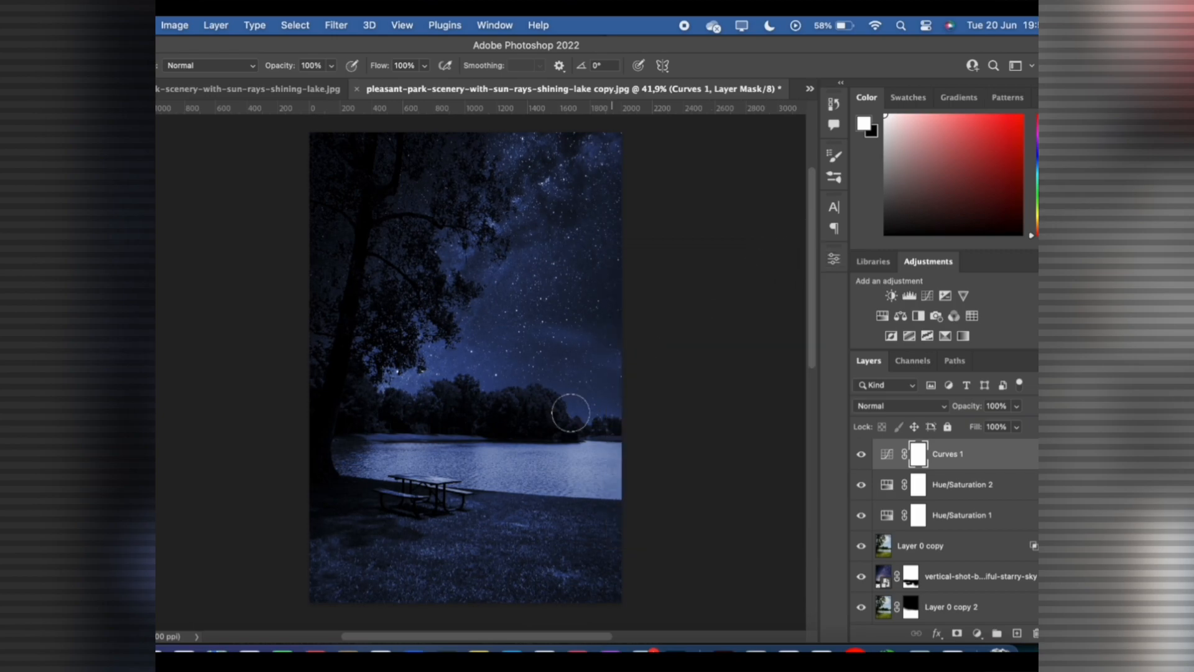
scroll(402, 438, up, 5)
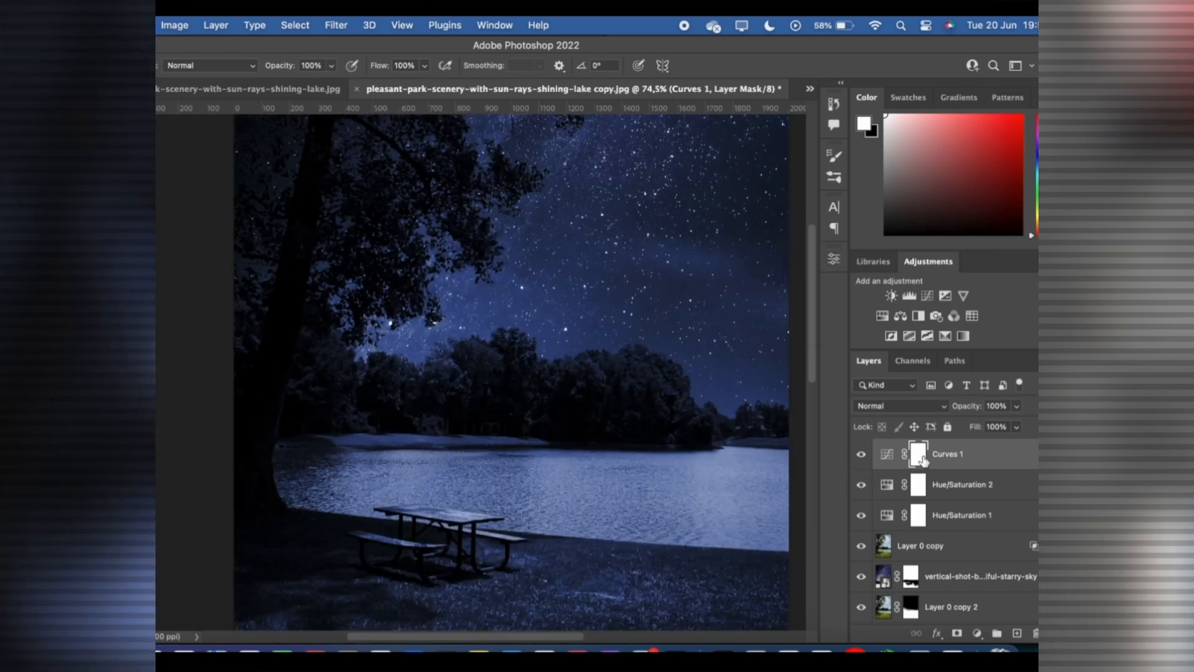
key(super+i)
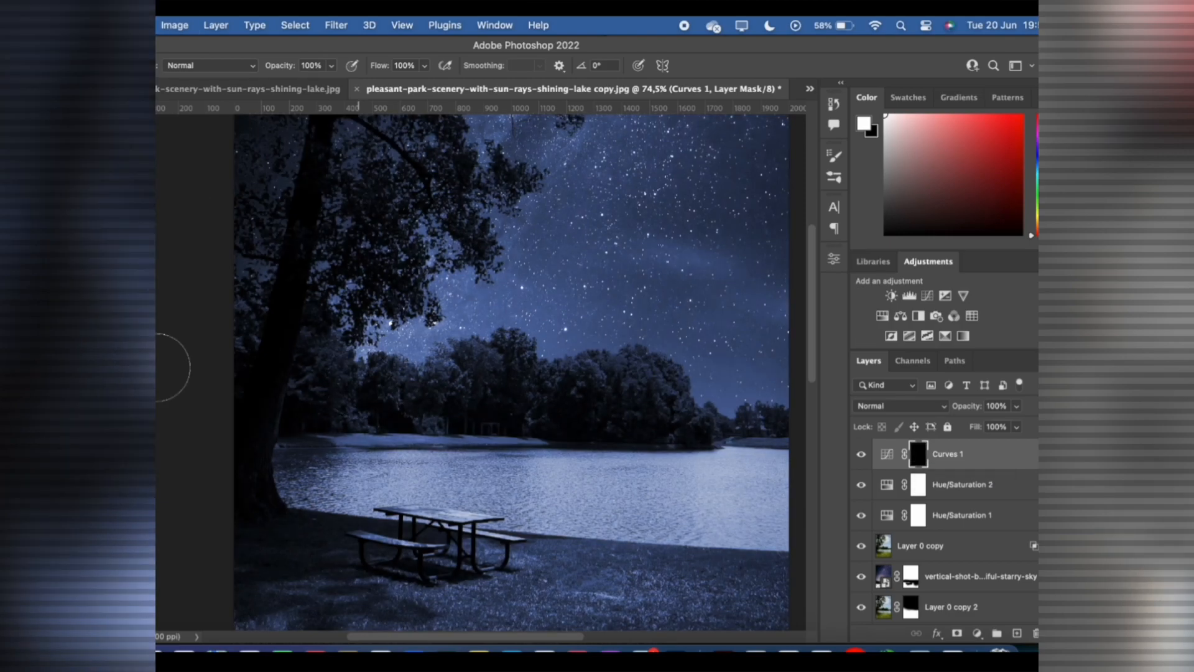
Paint white with a 125 px soft brush on the Curves 1 mask along the far grassy bank and its waterline
scroll(440, 423, up, 10)
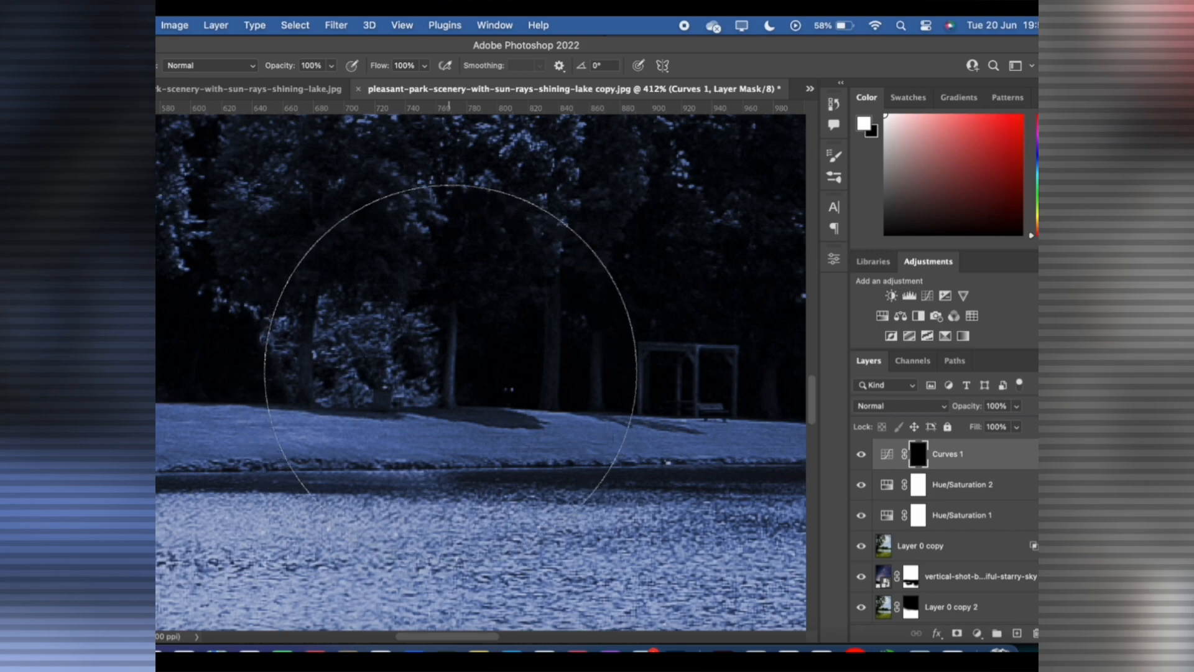
key(bracketleft)
key(bracketleft)
key(bracketleft)
key(bracketleft)
key(bracketleft)
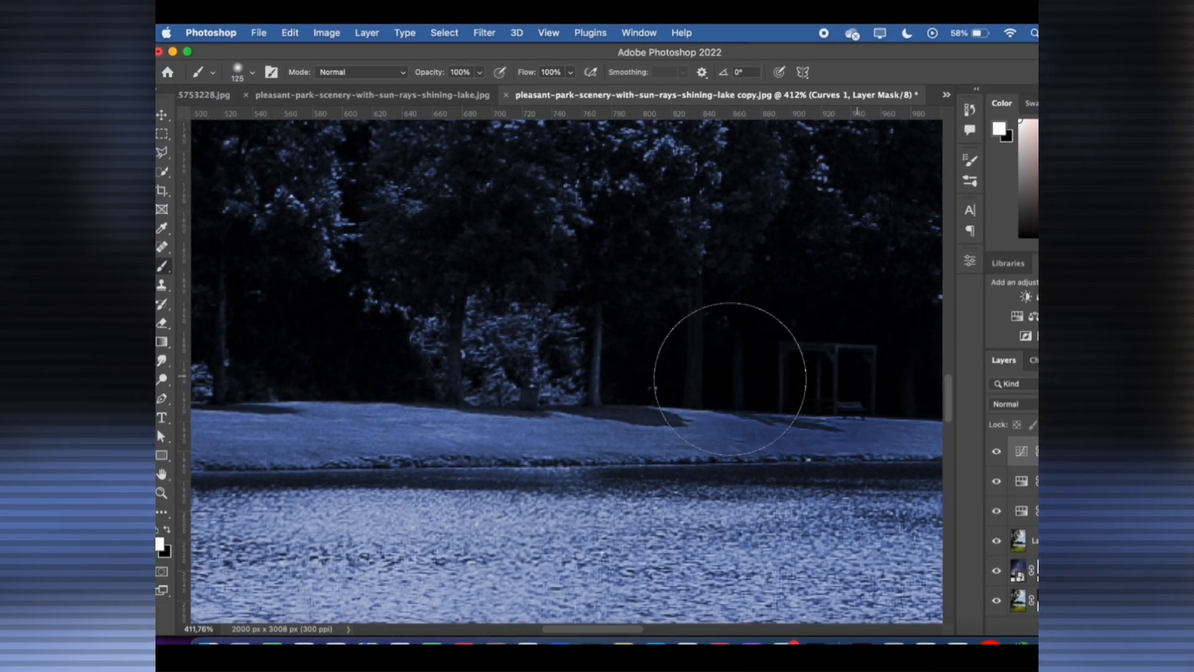
scroll(503, 363, down, 5)
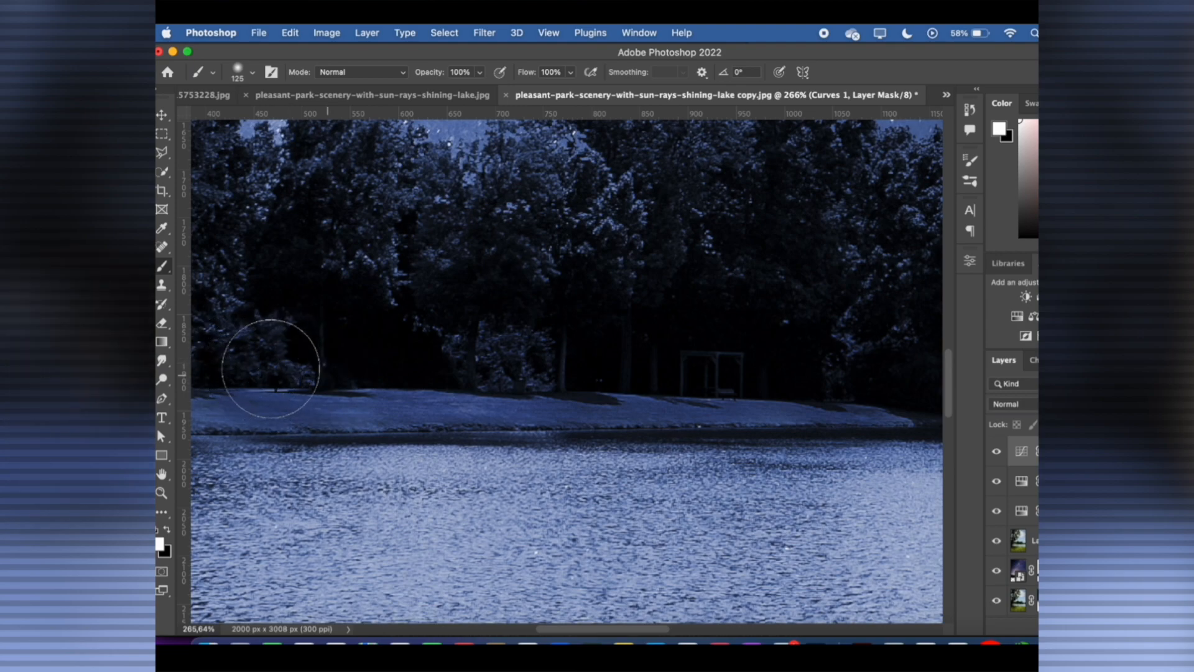
drag(371, 347, 716, 328)
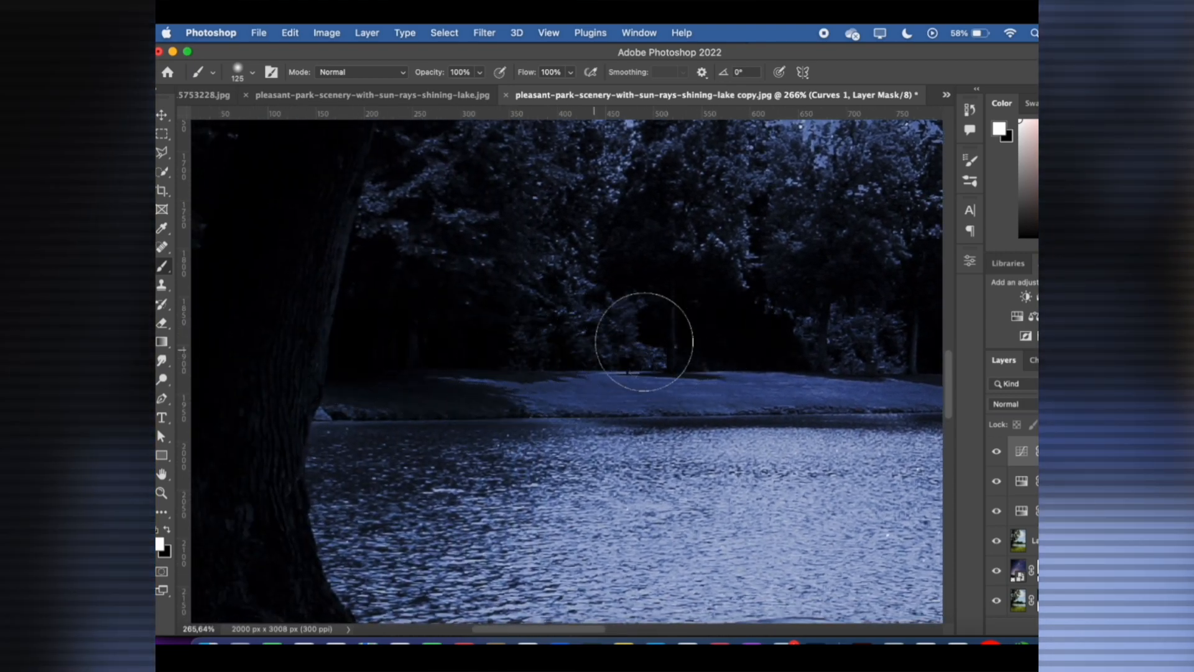
scroll(531, 335, down, 3)
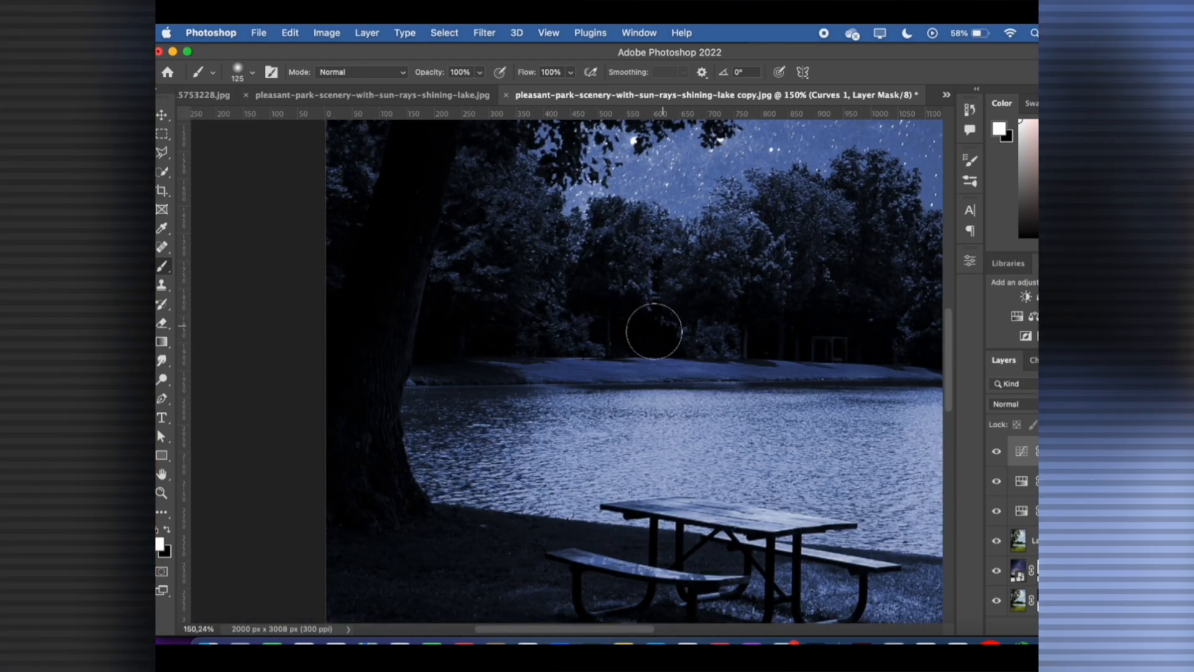
drag(770, 316, 479, 413)
Paint white on the Curves 1 mask over the lake, using a 20 px brush around the picnic table and near shoreline
scroll(611, 407, down, 5)
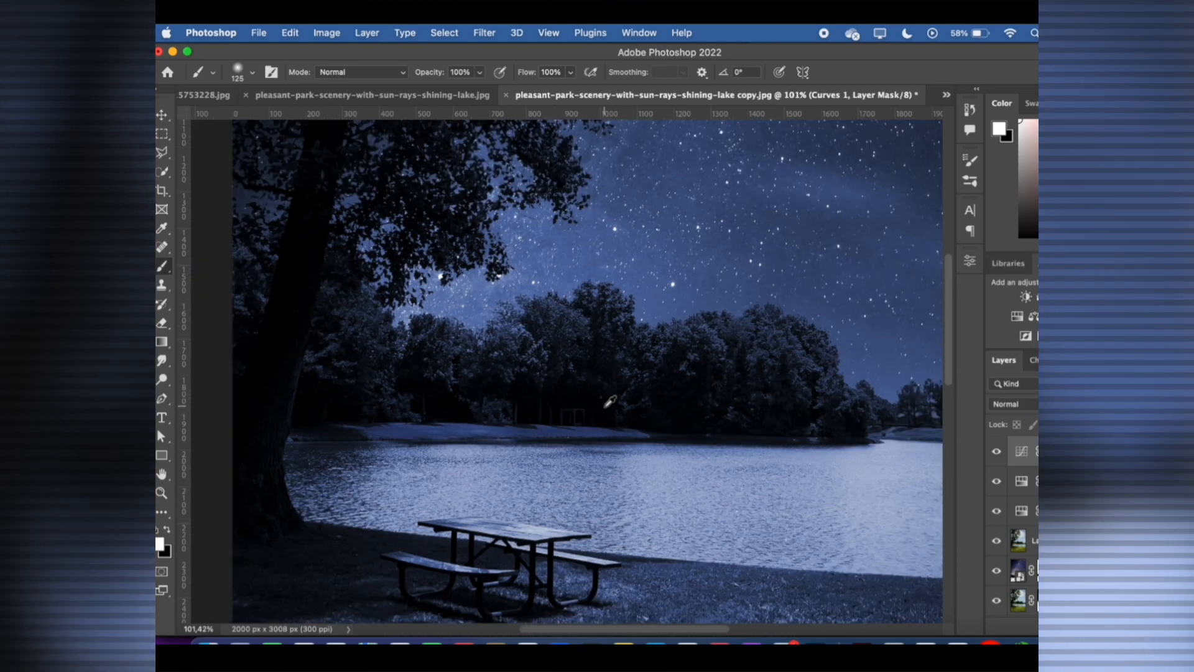
scroll(606, 403, up, 3)
scroll(606, 403, down, 3)
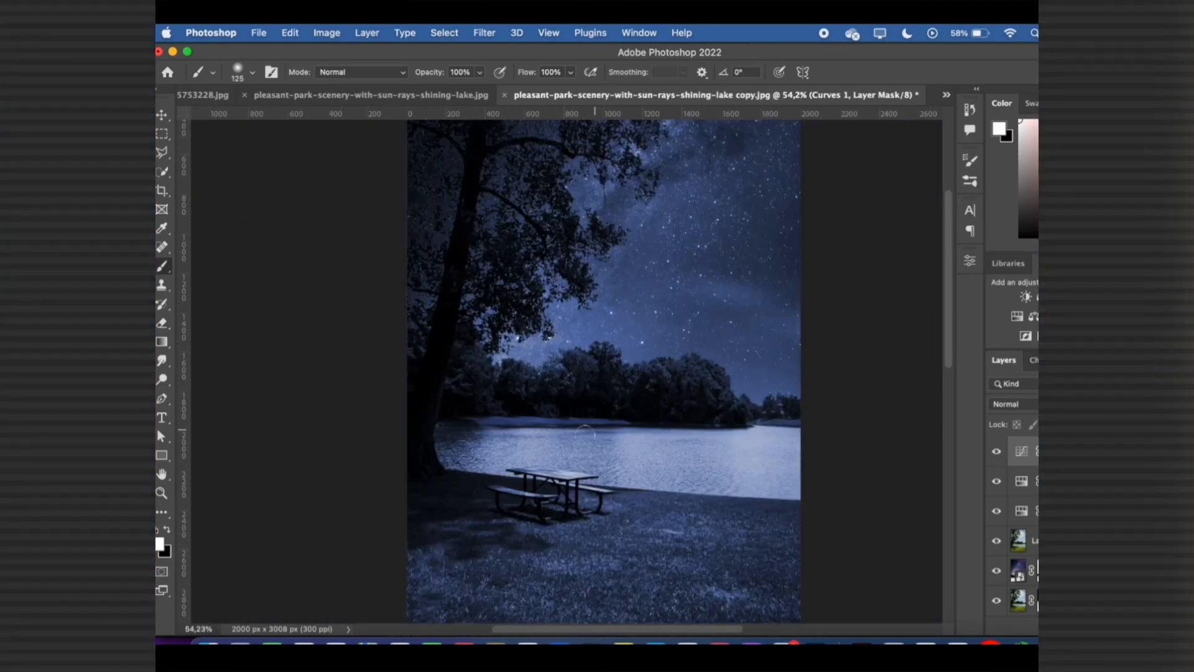
mouse_move(734, 426)
mouse_down()
mouse_move(797, 440)
mouse_move(637, 439)
mouse_move(787, 459)
mouse_move(796, 470)
mouse_move(777, 487)
mouse_move(654, 471)
mouse_move(771, 471)
mouse_move(790, 491)
mouse_move(623, 474)
mouse_move(656, 448)
mouse_move(598, 438)
mouse_move(757, 446)
mouse_move(447, 444)
mouse_move(451, 457)
mouse_move(603, 457)
mouse_up()
scroll(536, 469, up, 5)
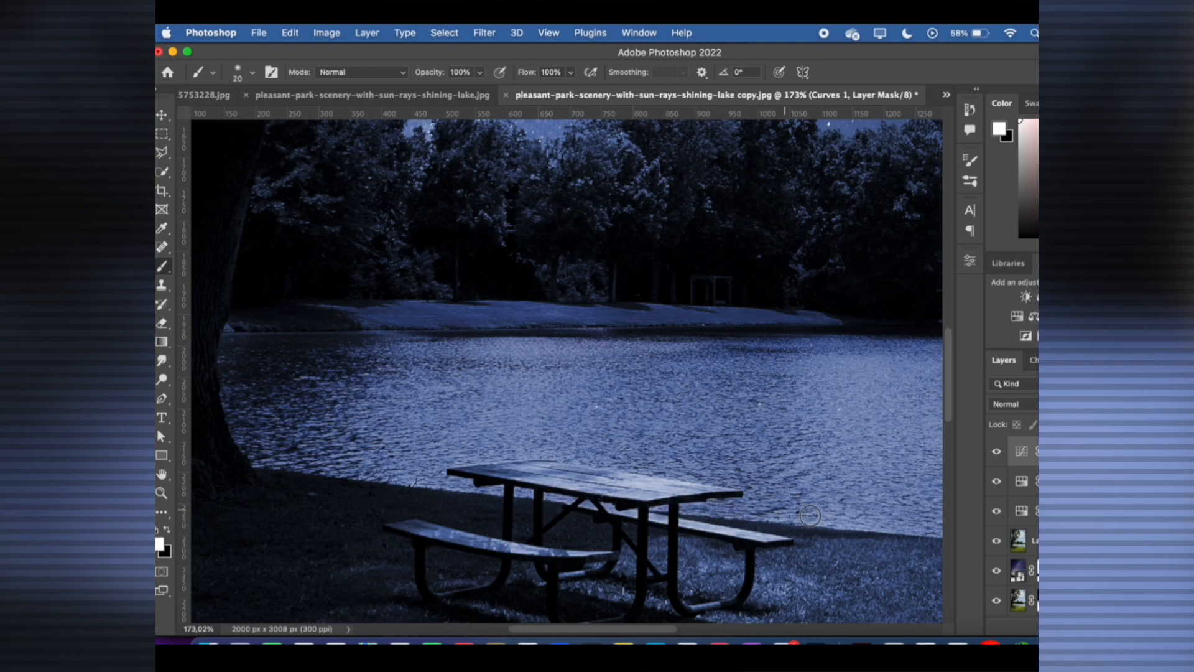
key(x)
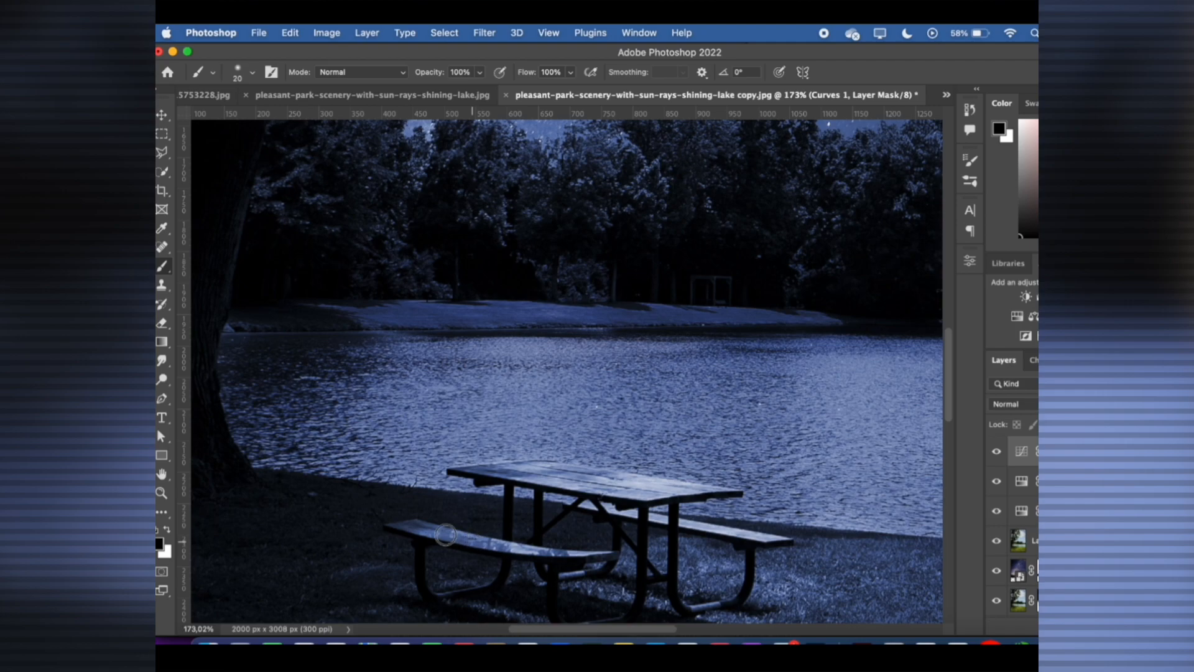
key(x)
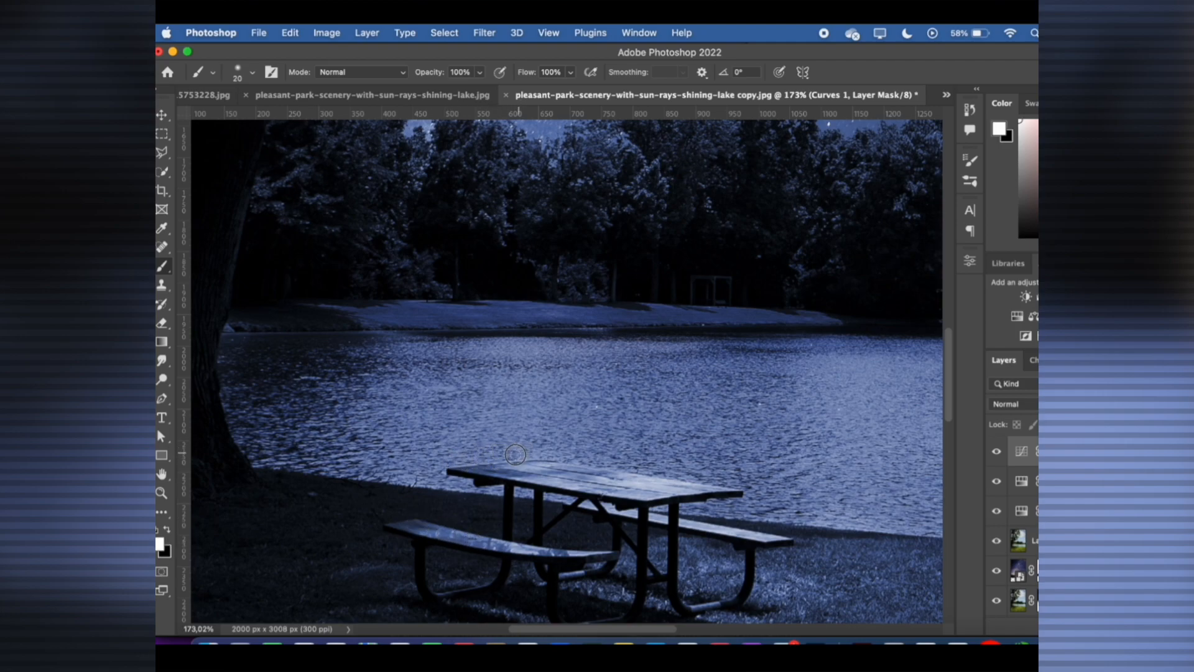
key(super+0)
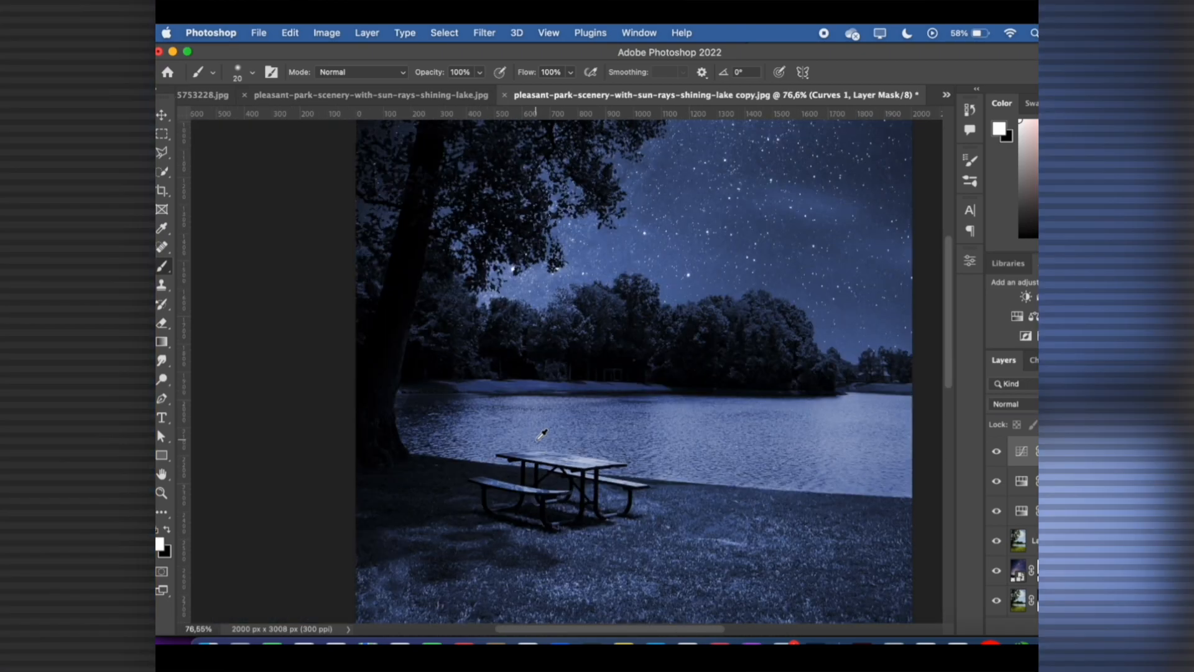
scroll(546, 437, down, 5)
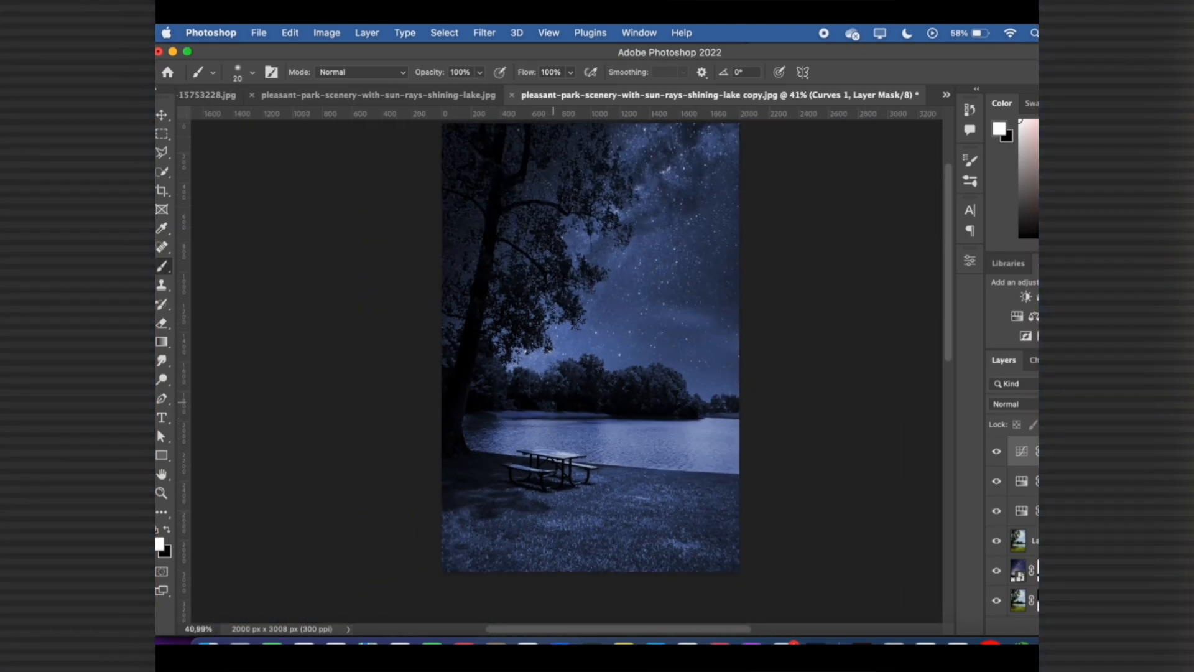
scroll(552, 403, up, 2)
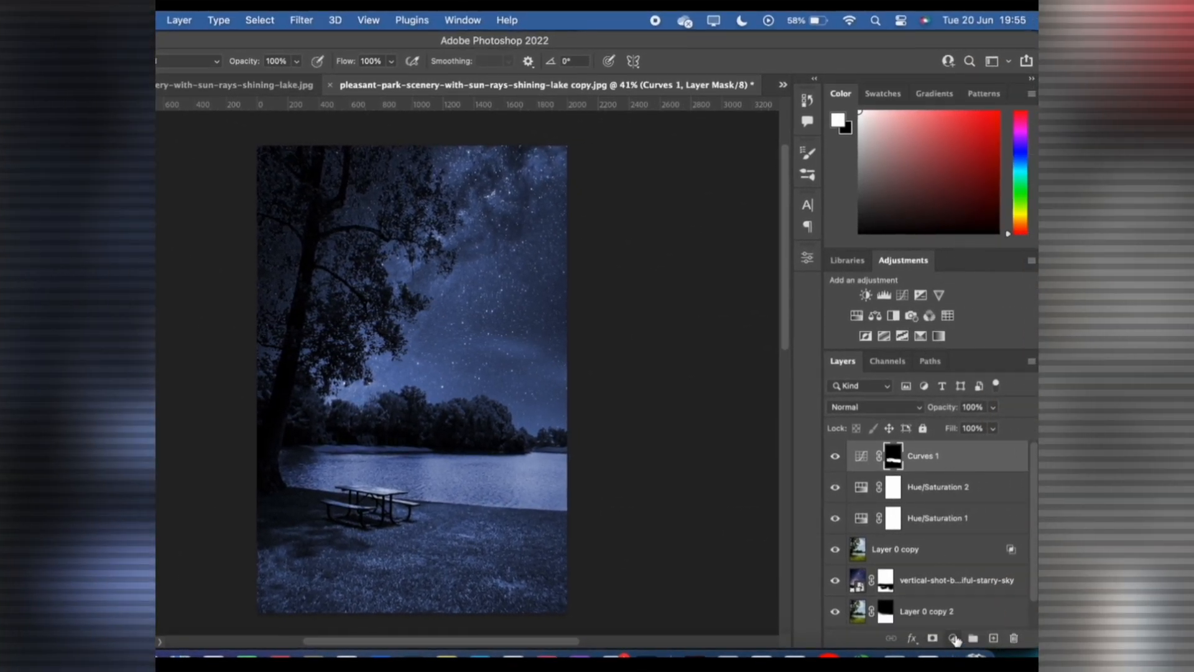
Add a Color Lookup adjustment layer above Curves 1 with the Moonlight.3DL 3D LUT
click(954, 638)
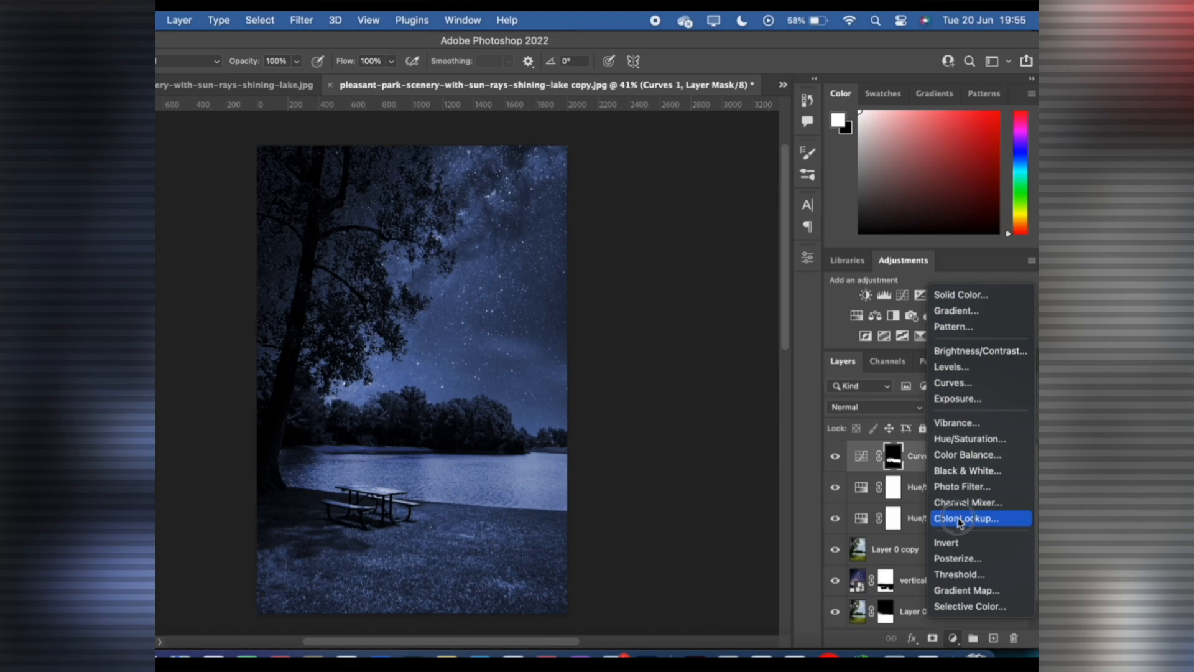
click(960, 520)
click(701, 301)
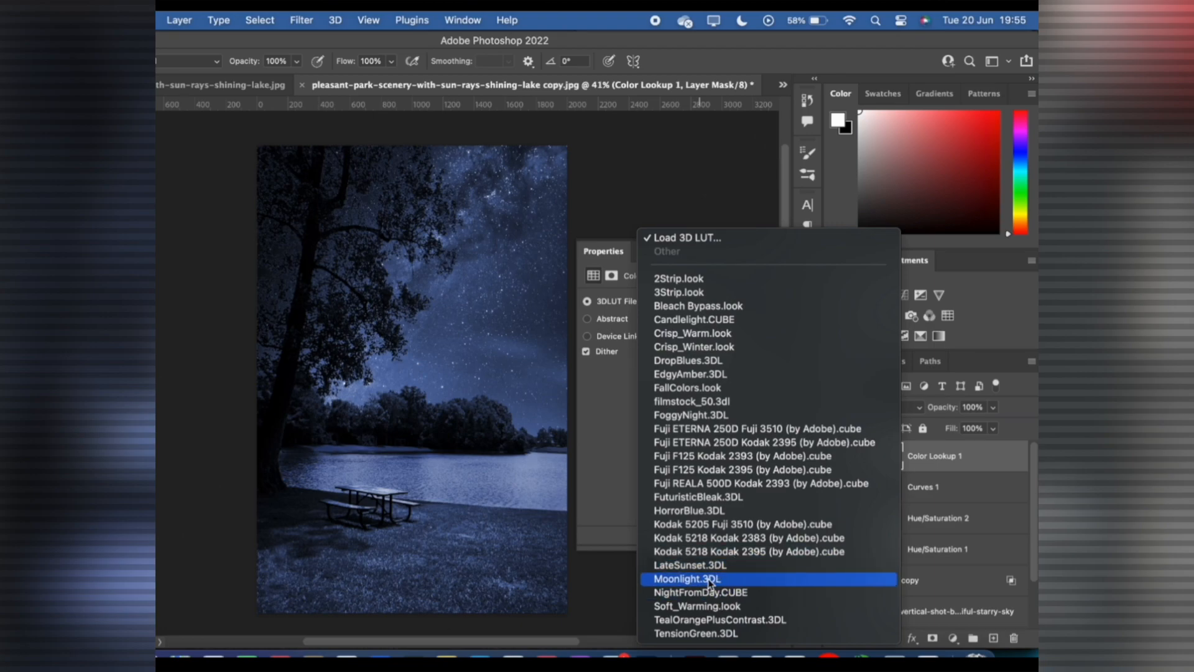
click(709, 580)
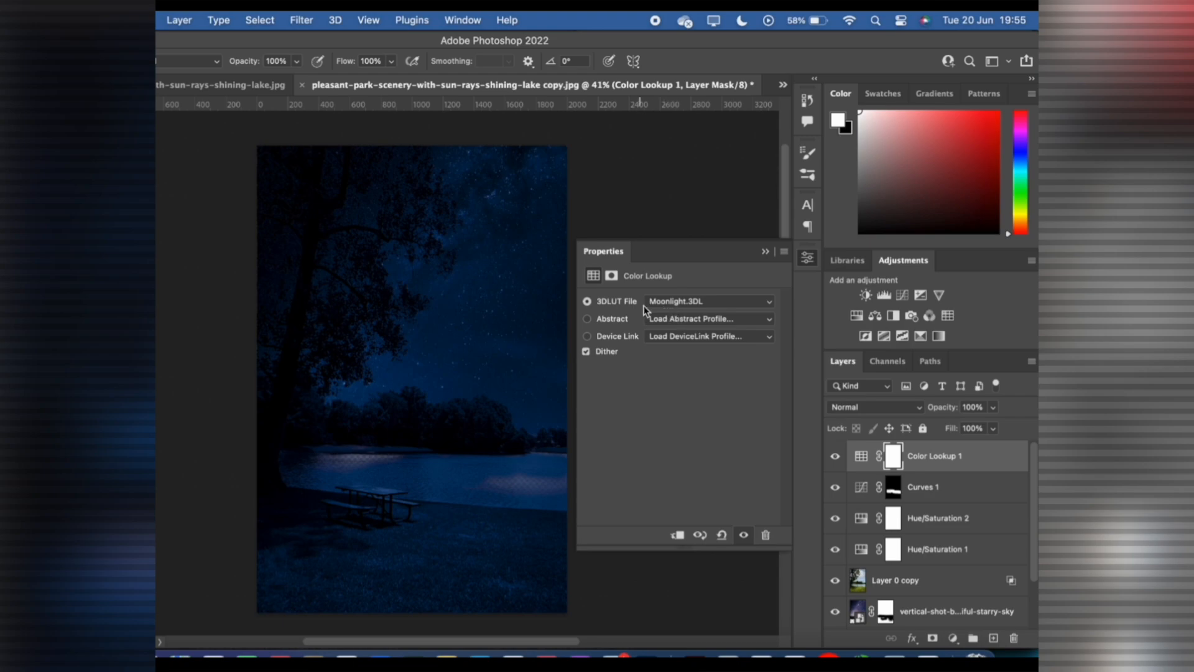
click(766, 252)
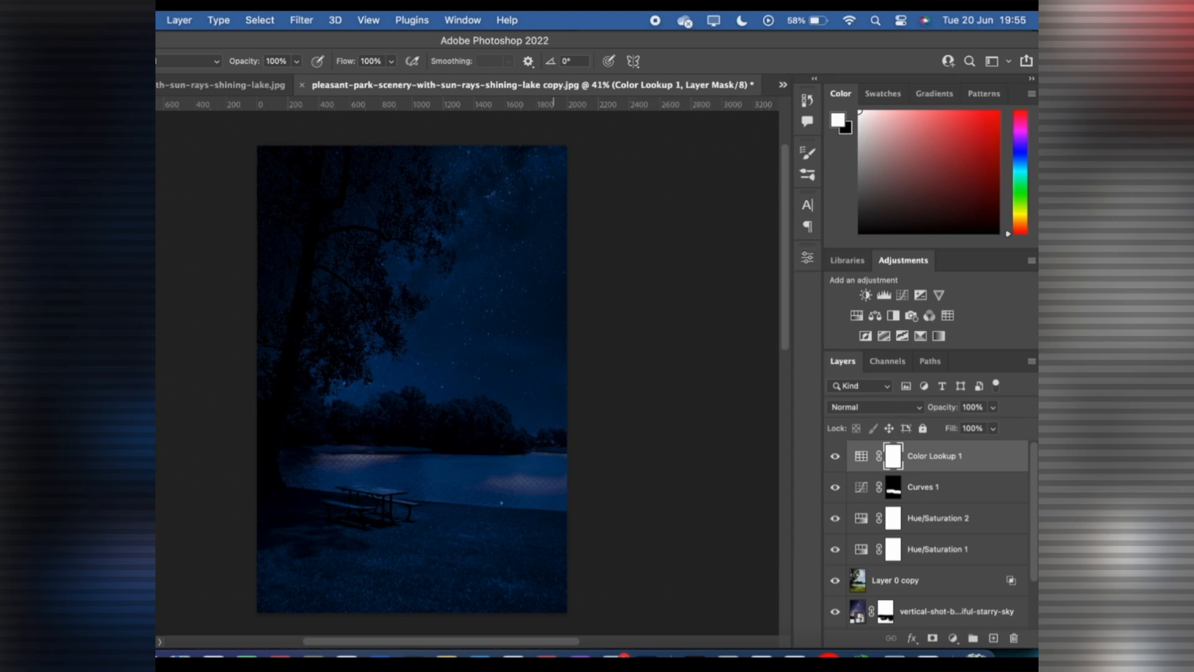
Paint white with a 90 px soft brush on the Layer 0 copy 2 mask over the pinkish patches on the lake
scroll(532, 488, up, 5)
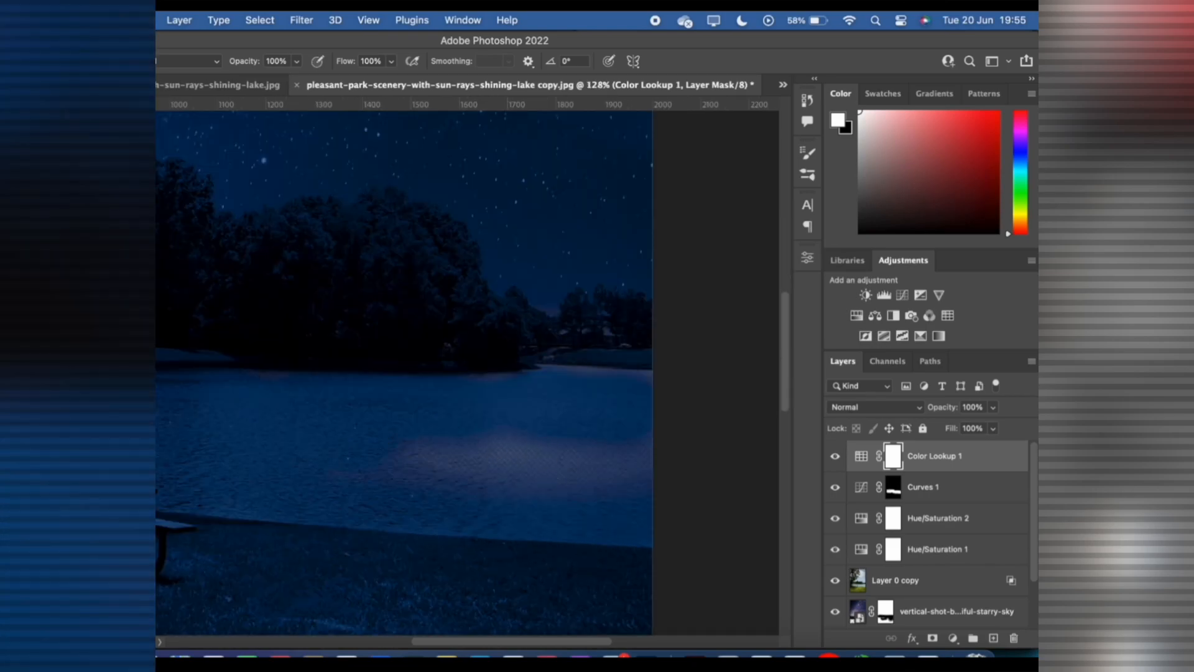
scroll(455, 456, down, 3)
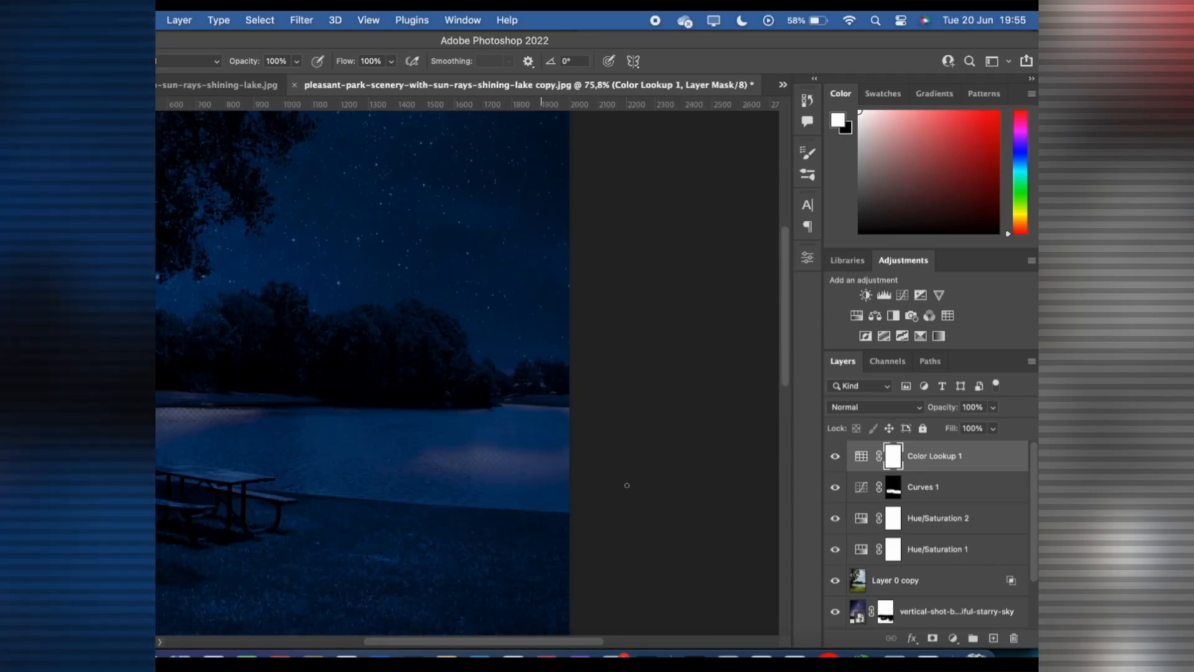
scroll(880, 531, down, 2)
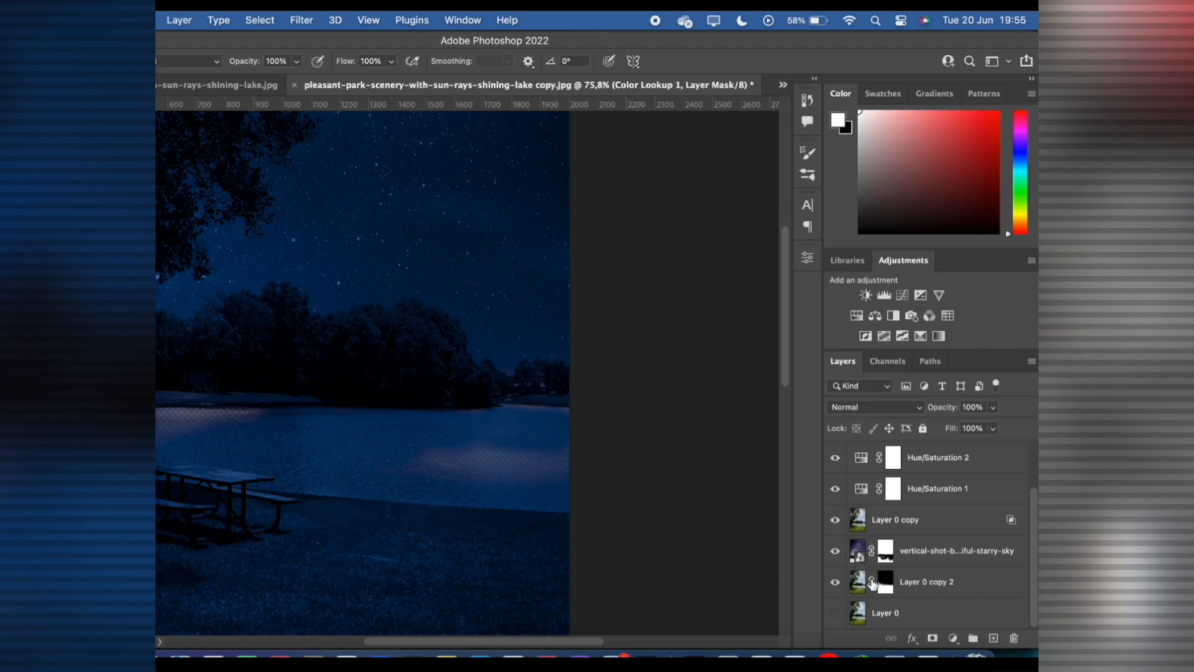
scroll(889, 548, down, 1)
click(885, 592)
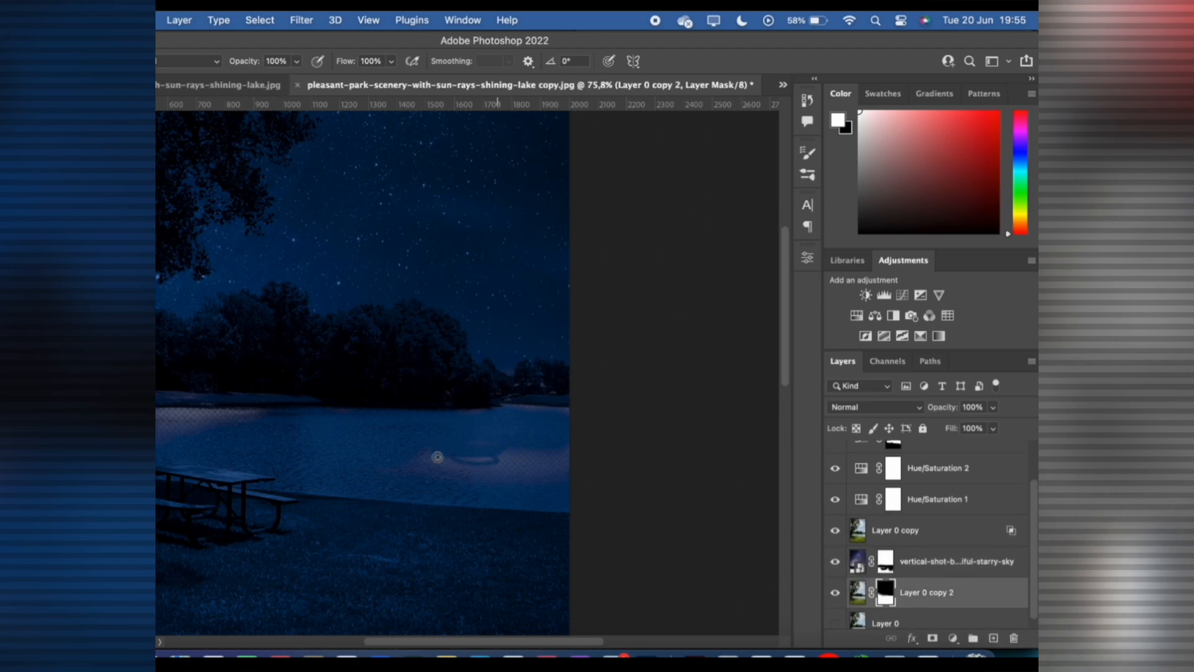
right_click(492, 462)
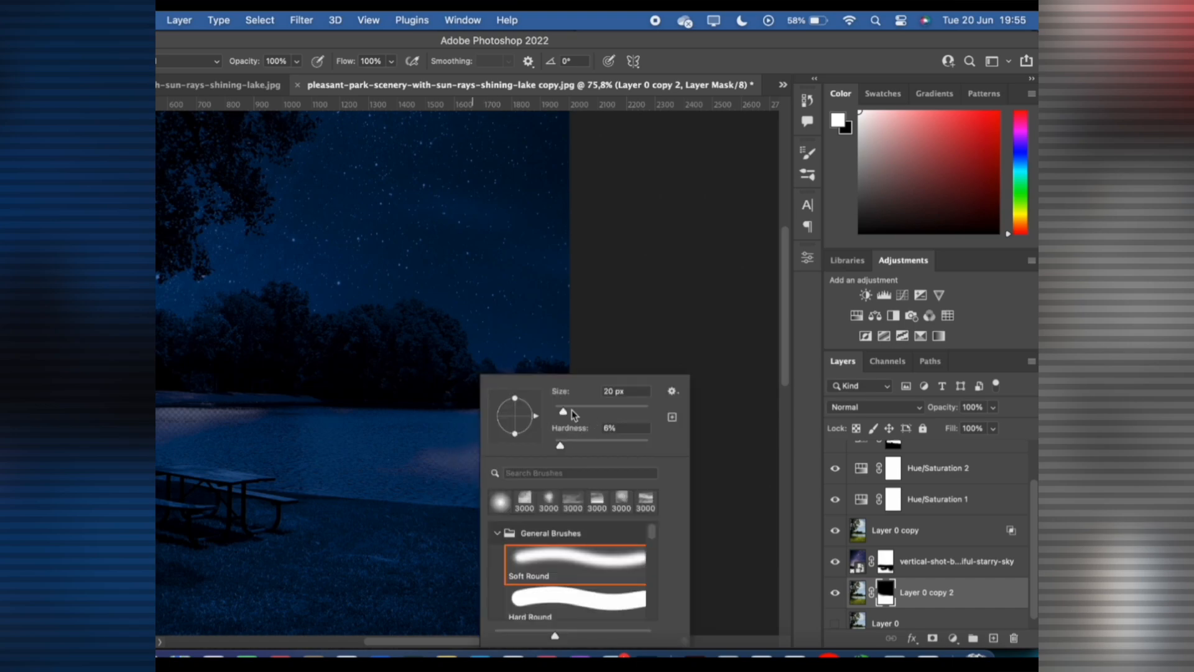
drag(563, 412, 573, 412)
mouse_move(457, 456)
mouse_down()
mouse_move(484, 476)
mouse_move(473, 466)
mouse_move(493, 437)
mouse_move(449, 449)
mouse_move(428, 481)
mouse_move(540, 448)
mouse_move(567, 481)
mouse_move(534, 470)
mouse_move(529, 425)
mouse_move(569, 421)
mouse_up()
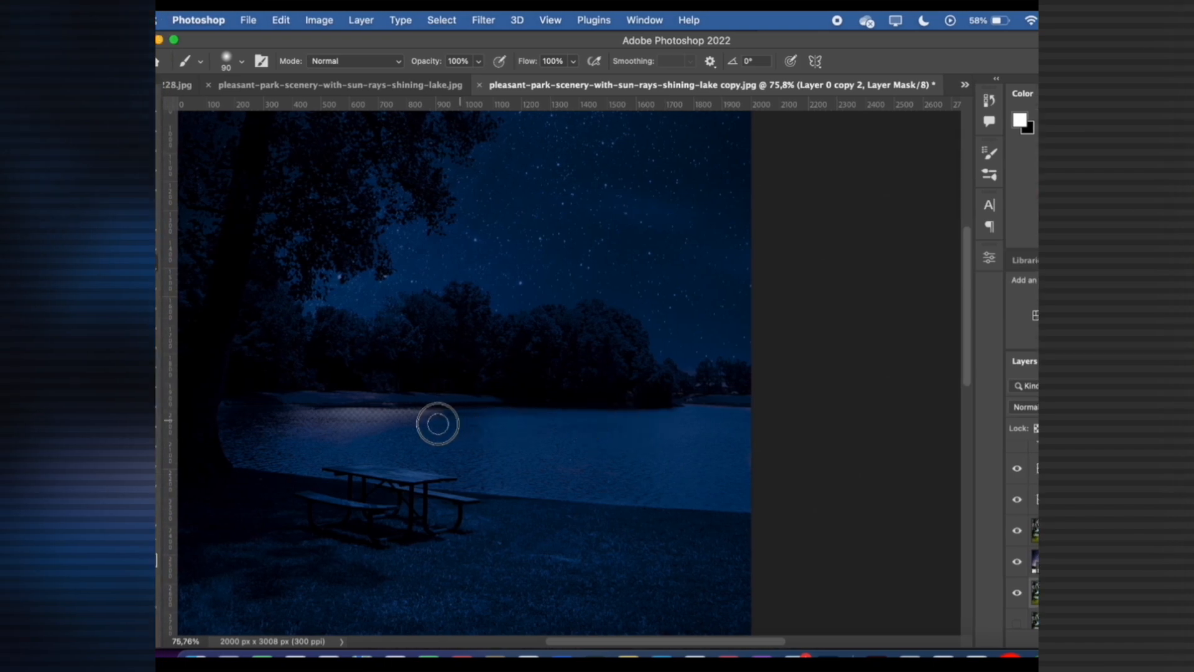
mouse_move(438, 424)
mouse_down()
mouse_move(335, 408)
mouse_move(441, 415)
mouse_move(287, 418)
mouse_move(382, 421)
mouse_move(297, 438)
mouse_move(370, 451)
mouse_move(357, 455)
mouse_move(244, 442)
mouse_move(455, 479)
mouse_move(642, 486)
mouse_move(747, 411)
mouse_move(336, 419)
mouse_move(303, 406)
mouse_move(383, 402)
mouse_move(351, 413)
mouse_move(388, 400)
mouse_move(361, 404)
mouse_up()
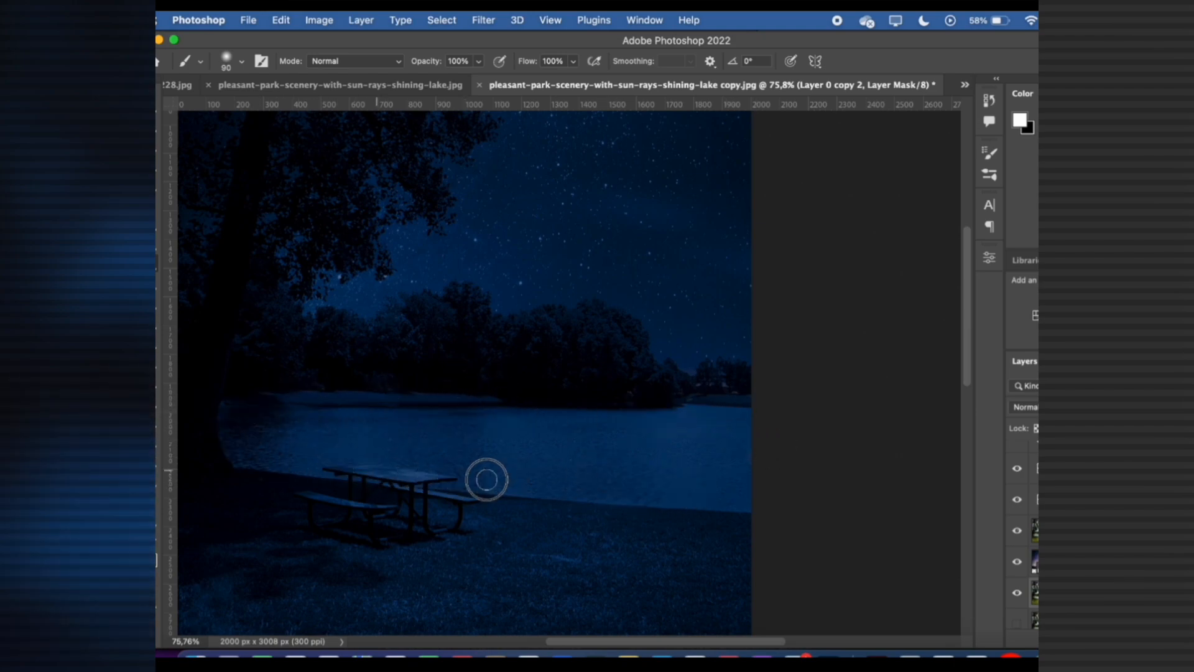
Add another Curves adjustment layer above Color Lookup 1
scroll(588, 489, down, 5)
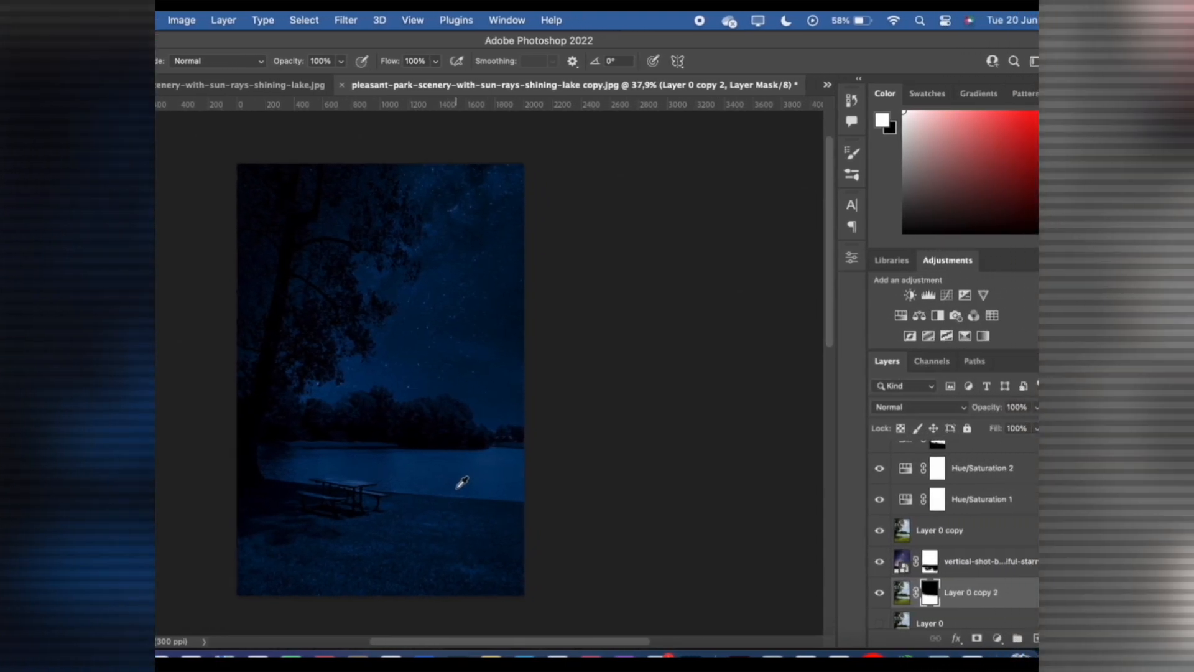
scroll(592, 485, up, 2)
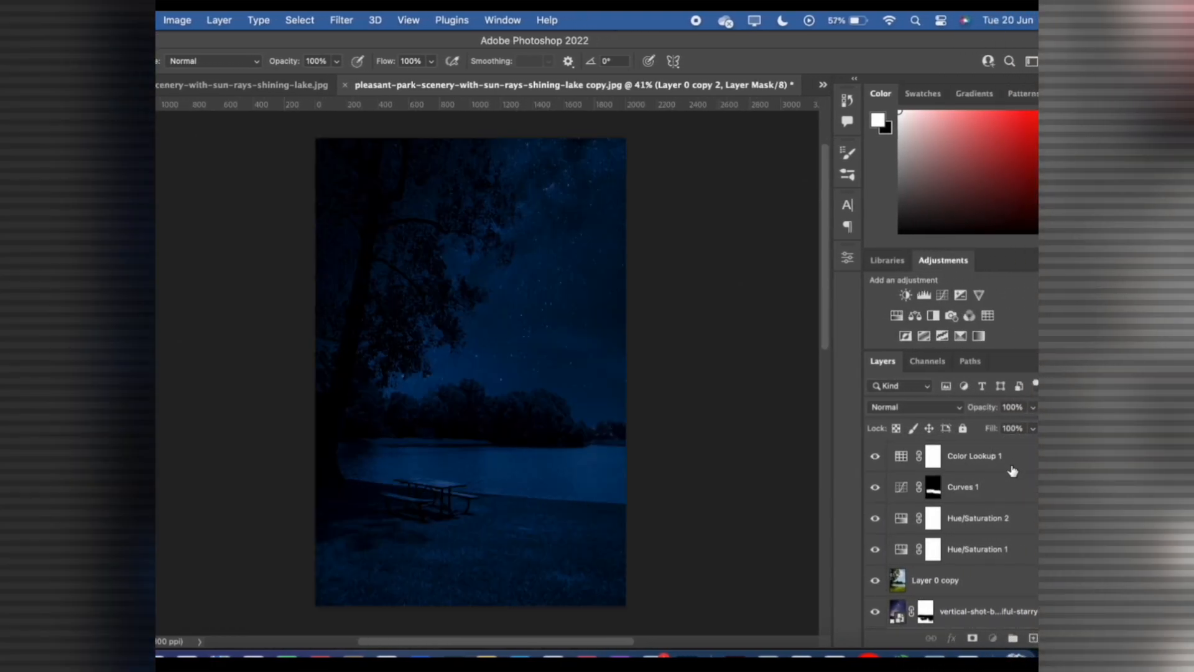
click(1014, 467)
click(993, 639)
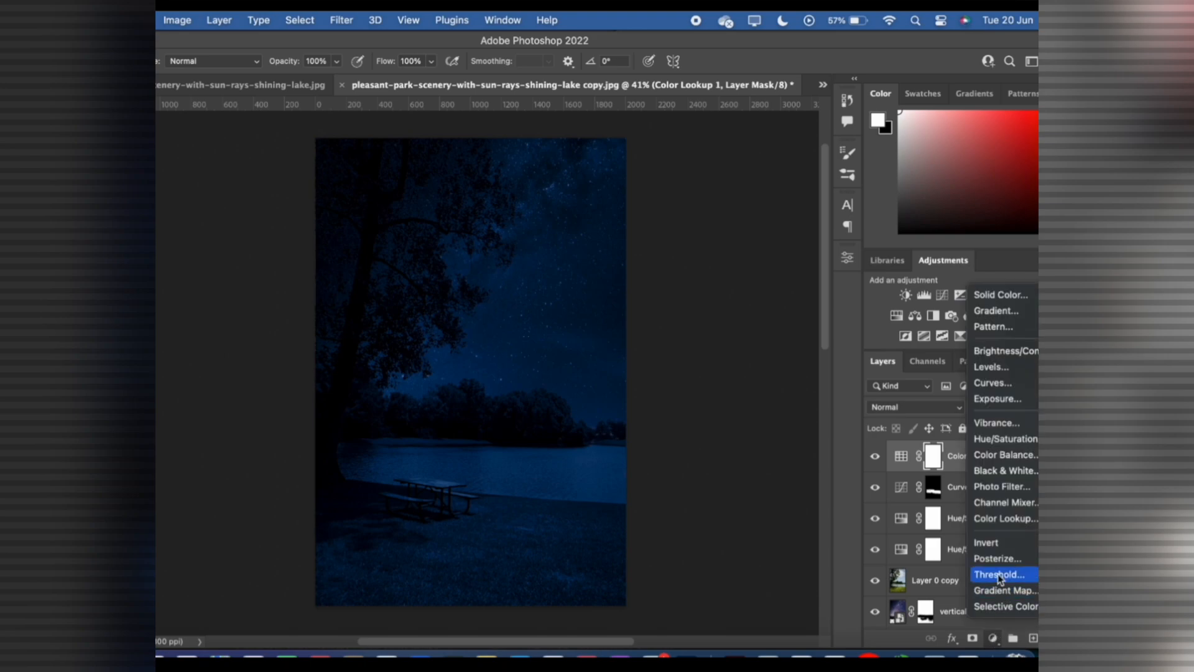
click(1002, 390)
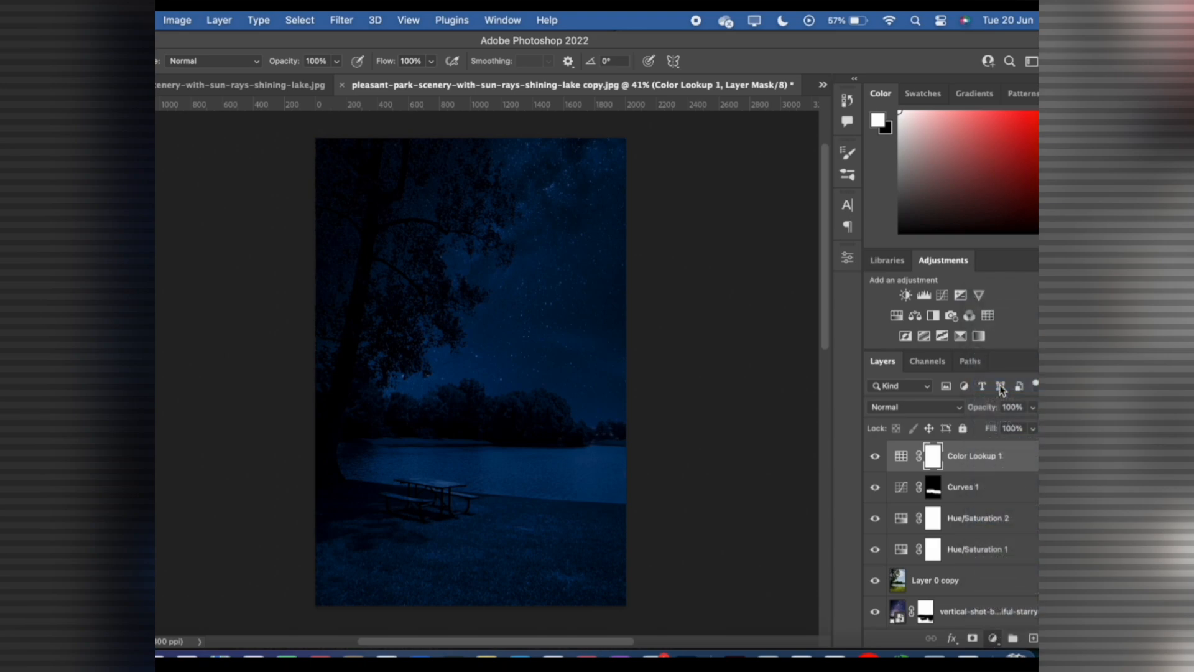
Brighten the scene with Curves 2 by raising a point in the highlights and a darker point to input 64, output 99
drag(770, 378, 765, 366)
drag(700, 428, 698, 428)
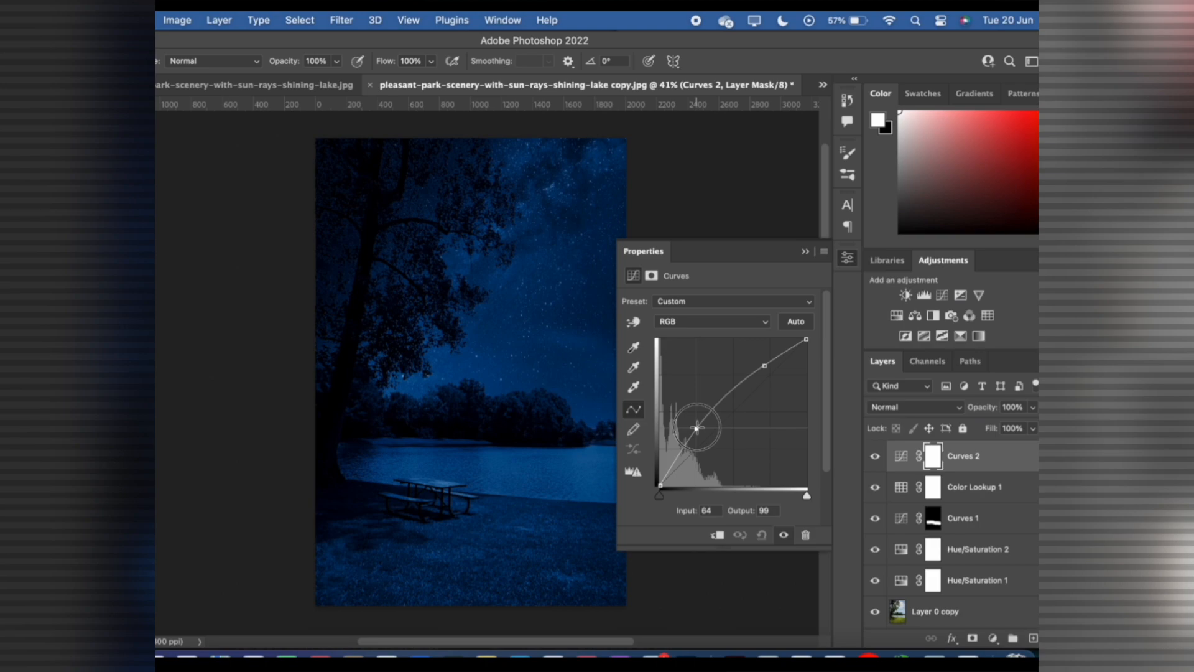
drag(697, 427, 697, 427)
click(805, 251)
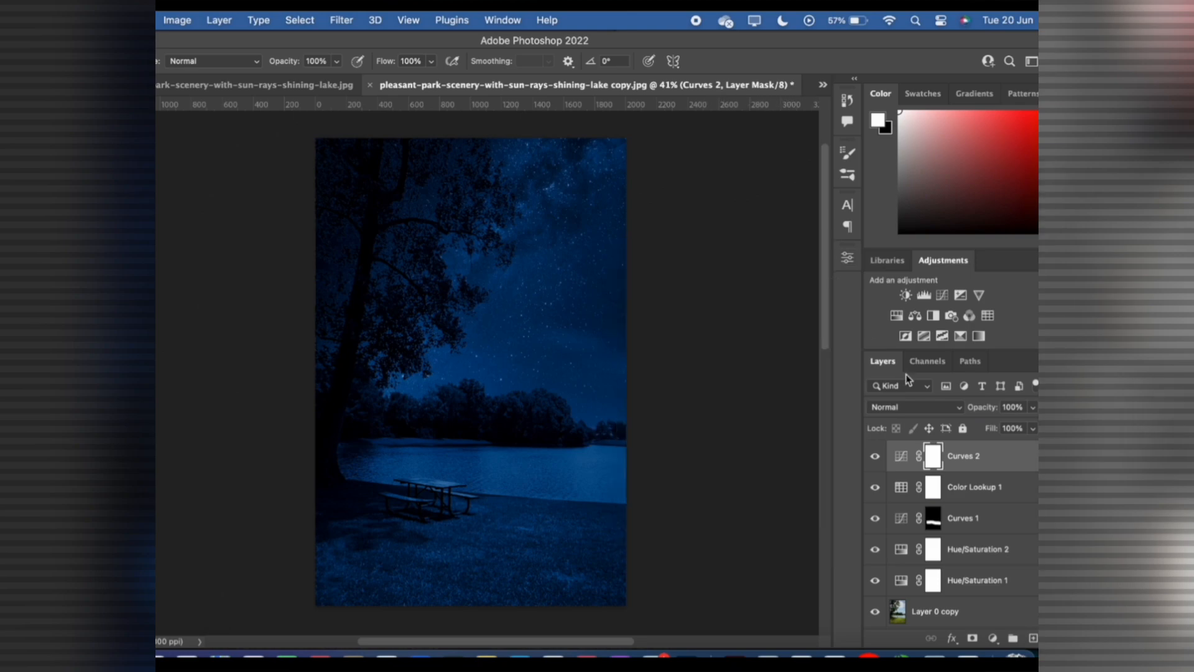
Add a Levels adjustment layer above Curves 2 and brighten the scene by lowering the white input level, with midtones at 1.08
click(993, 638)
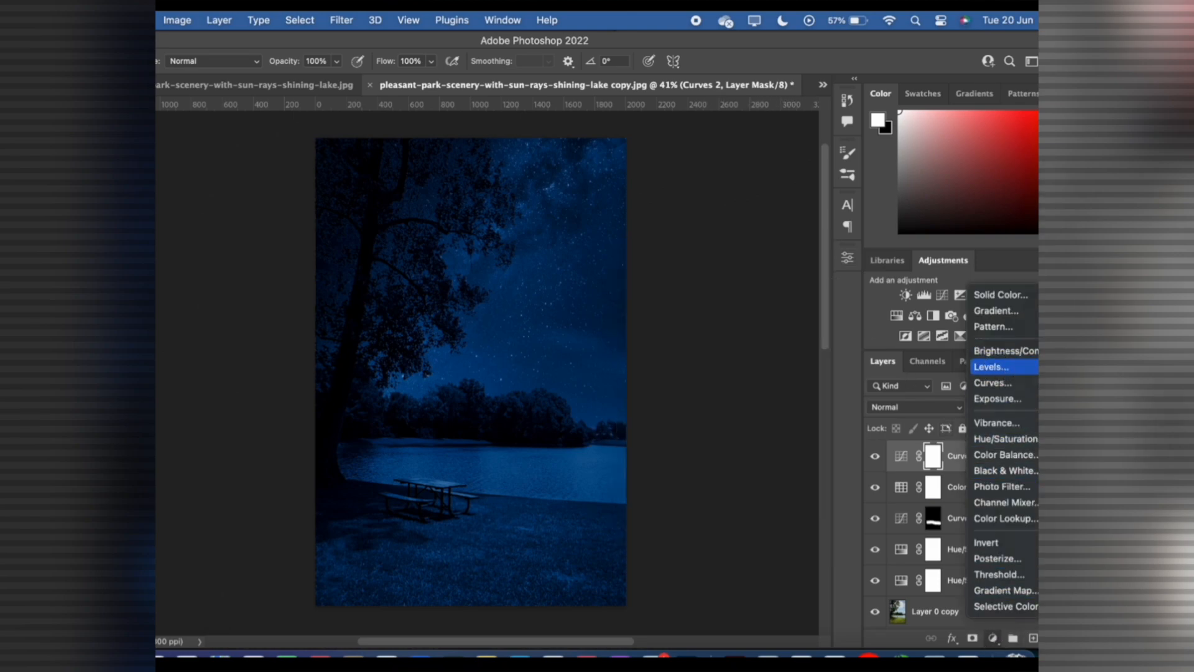
click(991, 367)
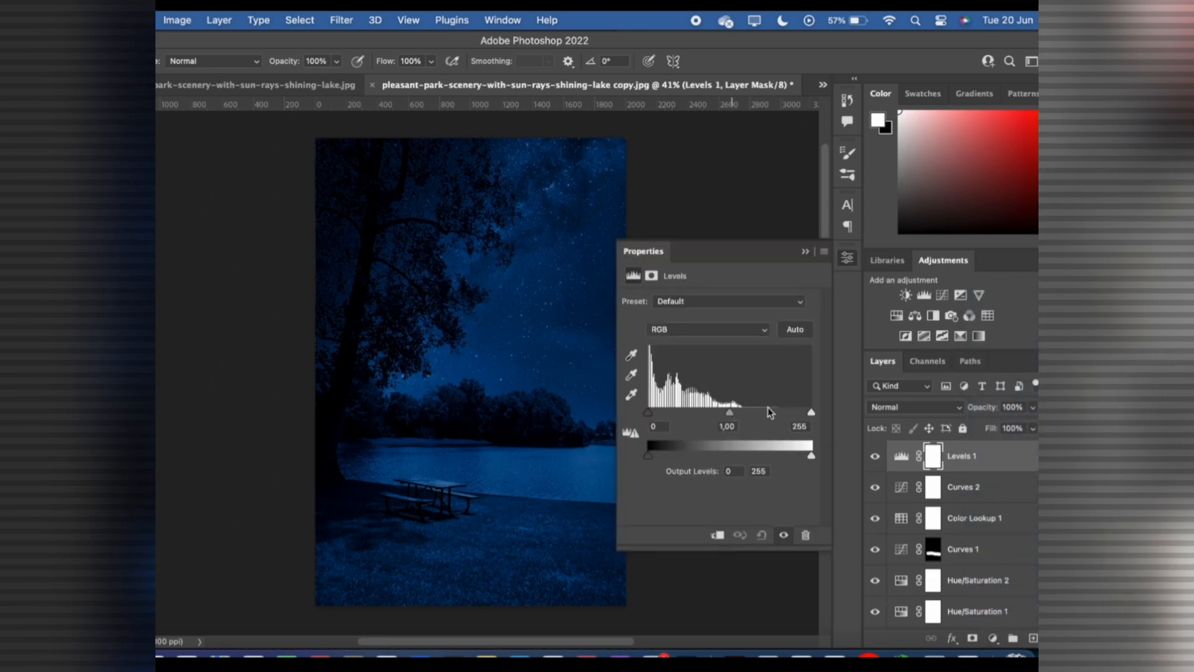
drag(811, 412, 762, 421)
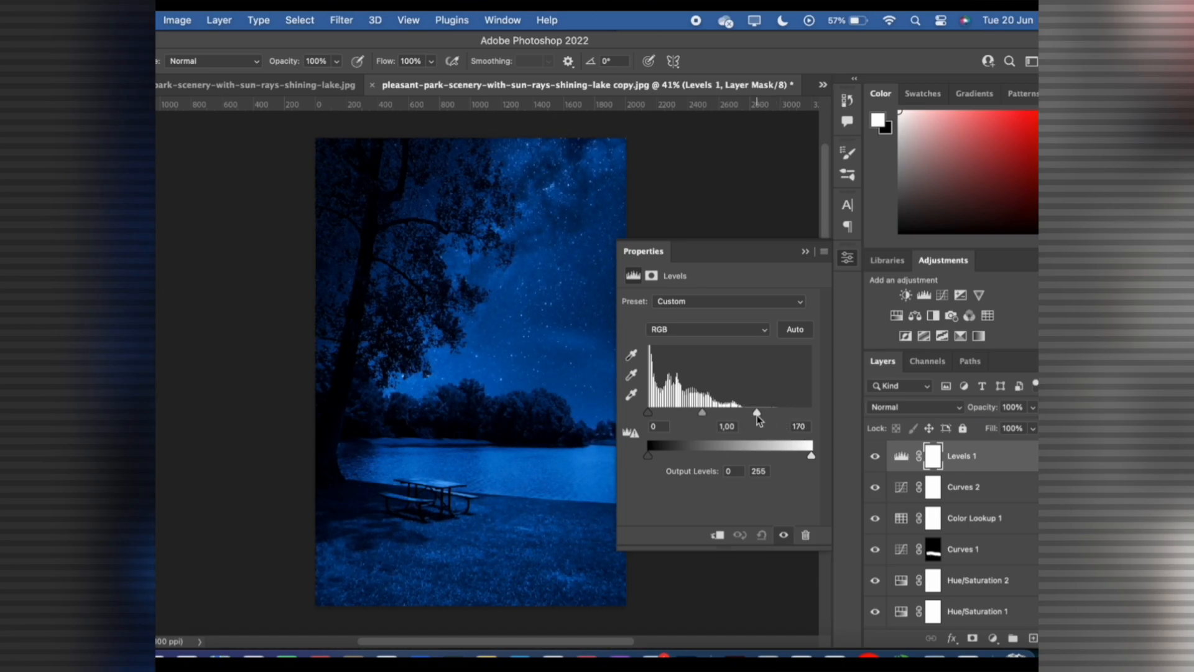
scroll(402, 447, down, 2)
scroll(402, 447, up, 2)
drag(758, 417, 717, 420)
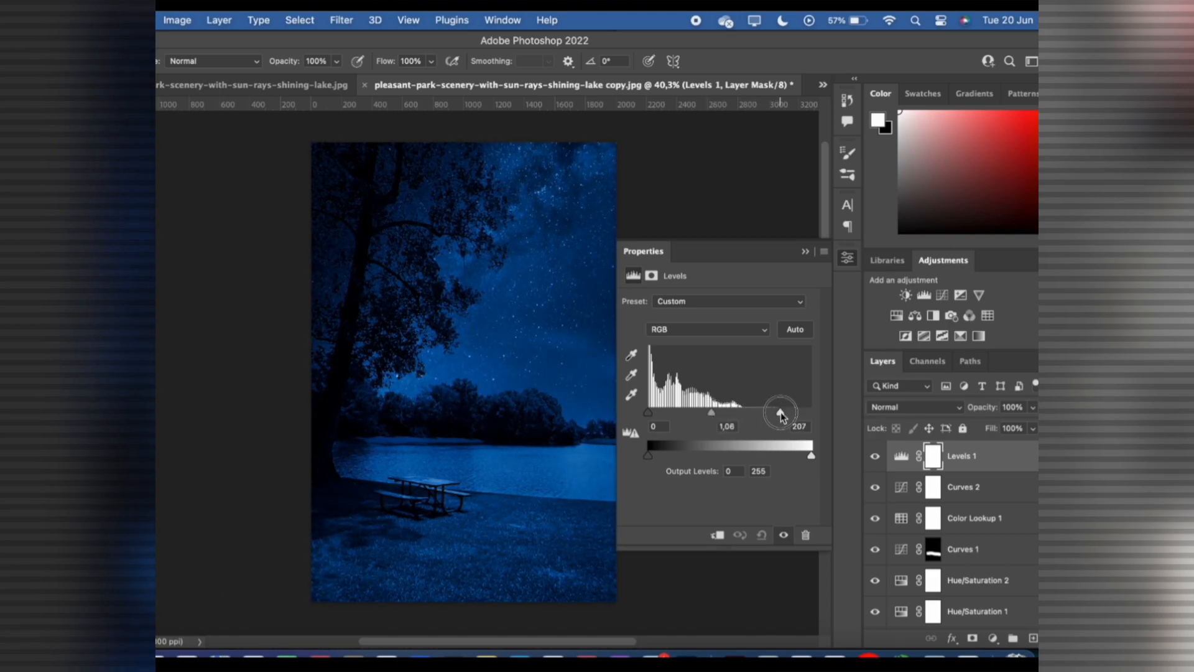
drag(777, 417, 789, 415)
click(804, 253)
Scale up the vertical-shot-beautiful-starry-sky layer and reposition it behind the trees
scroll(989, 515, down, 5)
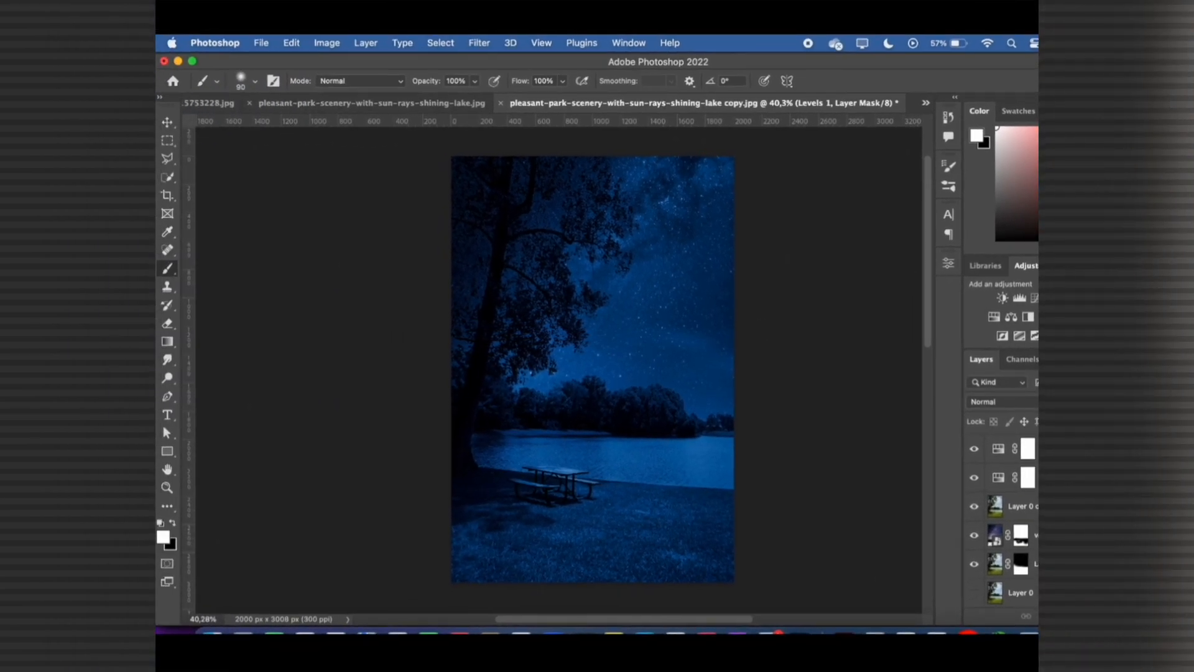
click(995, 535)
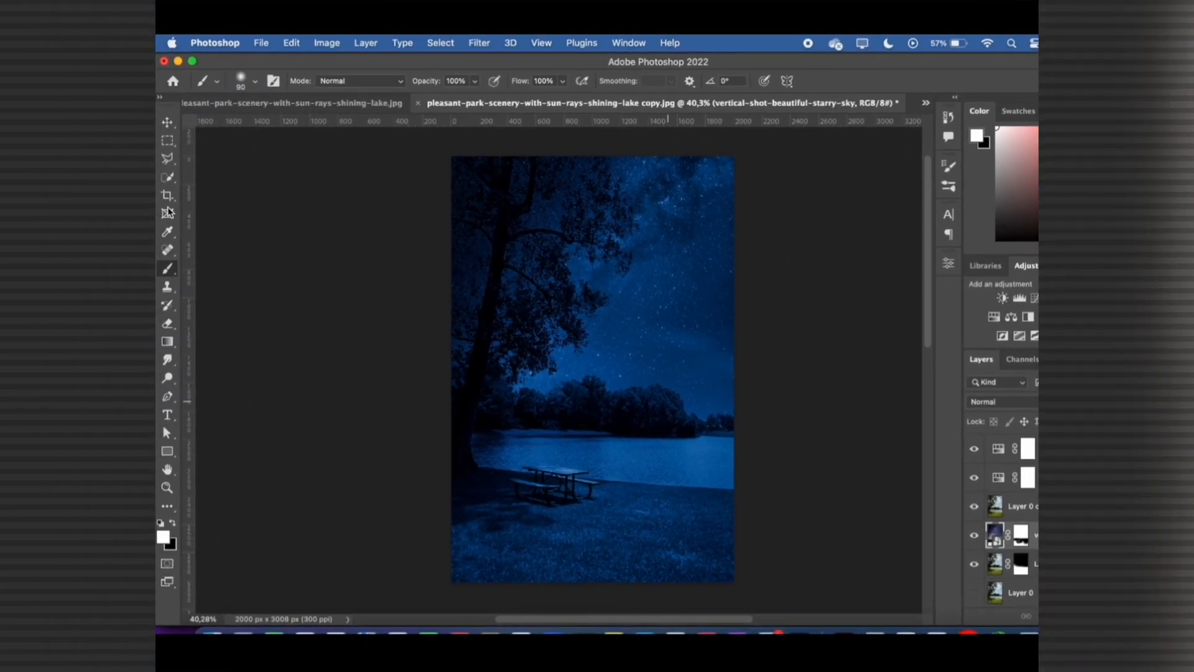
click(168, 122)
click(572, 375)
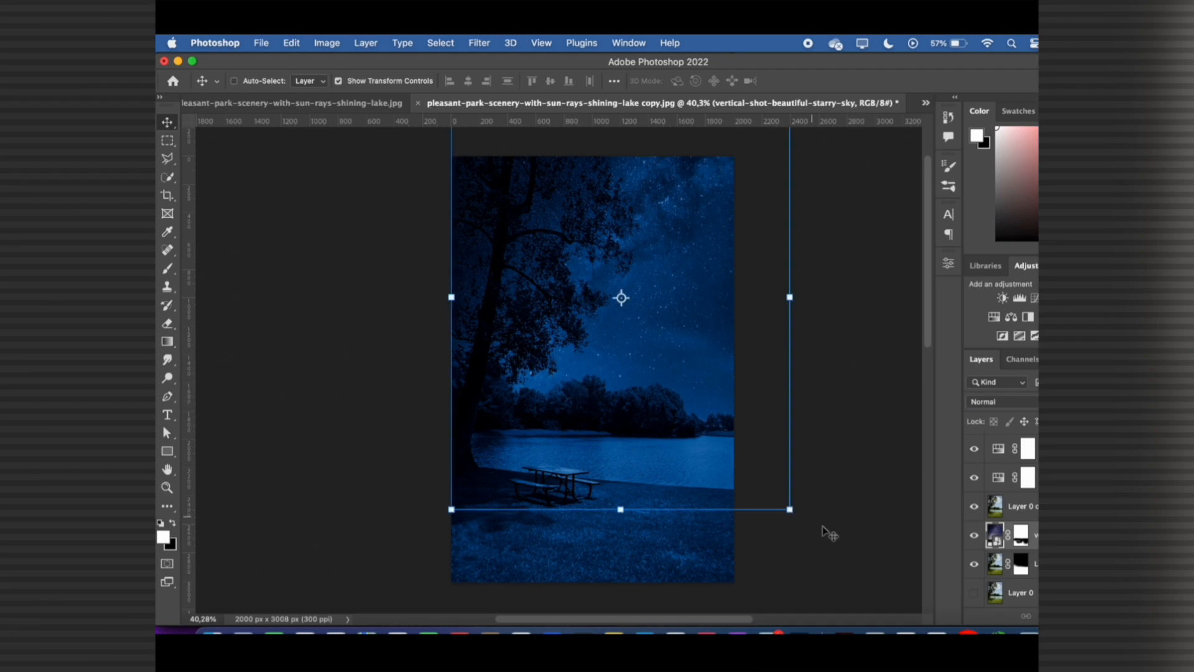
drag(790, 508, 812, 525)
drag(736, 482, 758, 477)
drag(816, 525, 794, 485)
click(865, 80)
Duplicate the vertical-shot-beautiful-starry-sky layer for a reflection on the lake
scroll(577, 363, down, 2)
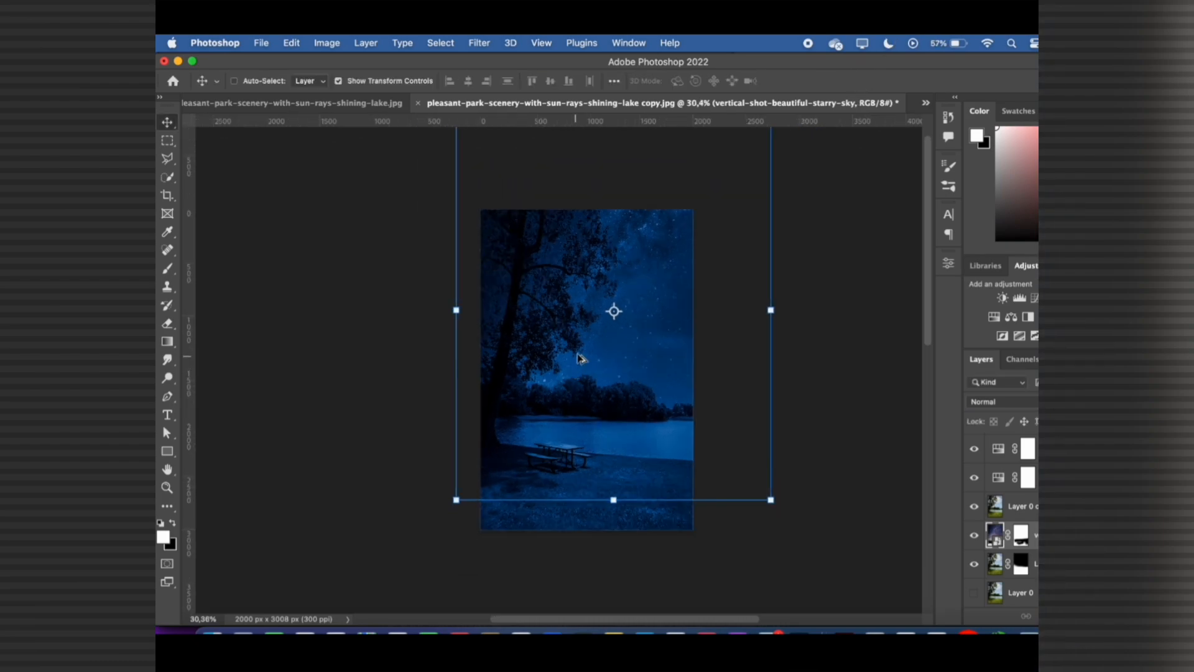
scroll(577, 363, up, 5)
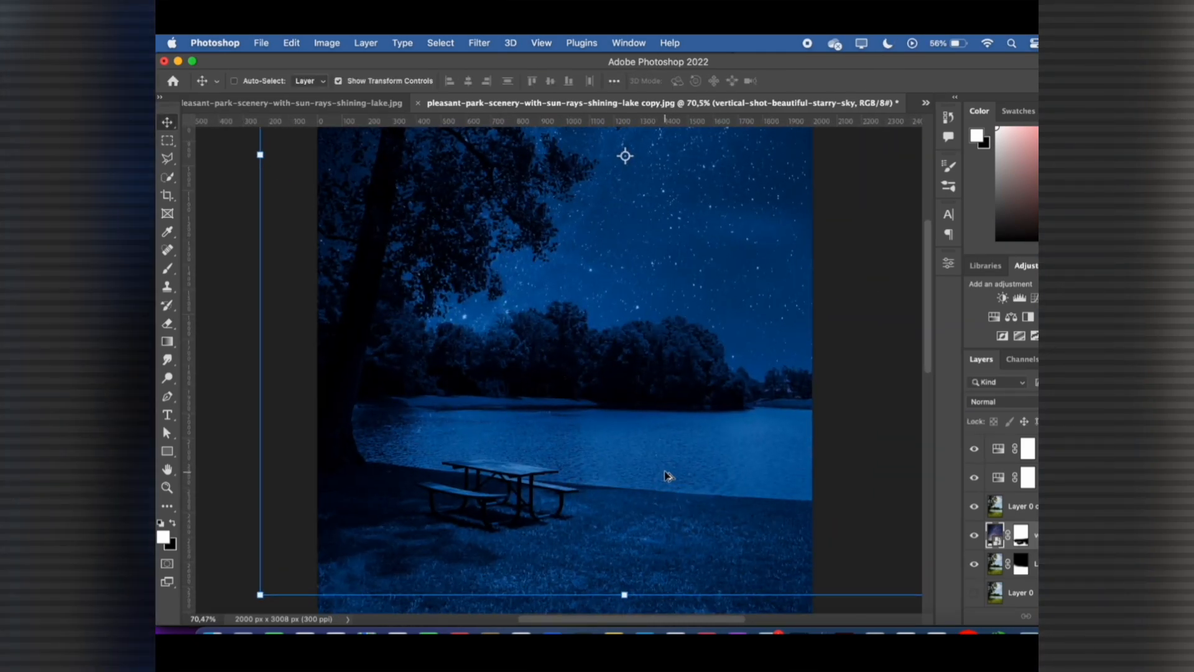
scroll(667, 478, up, 1)
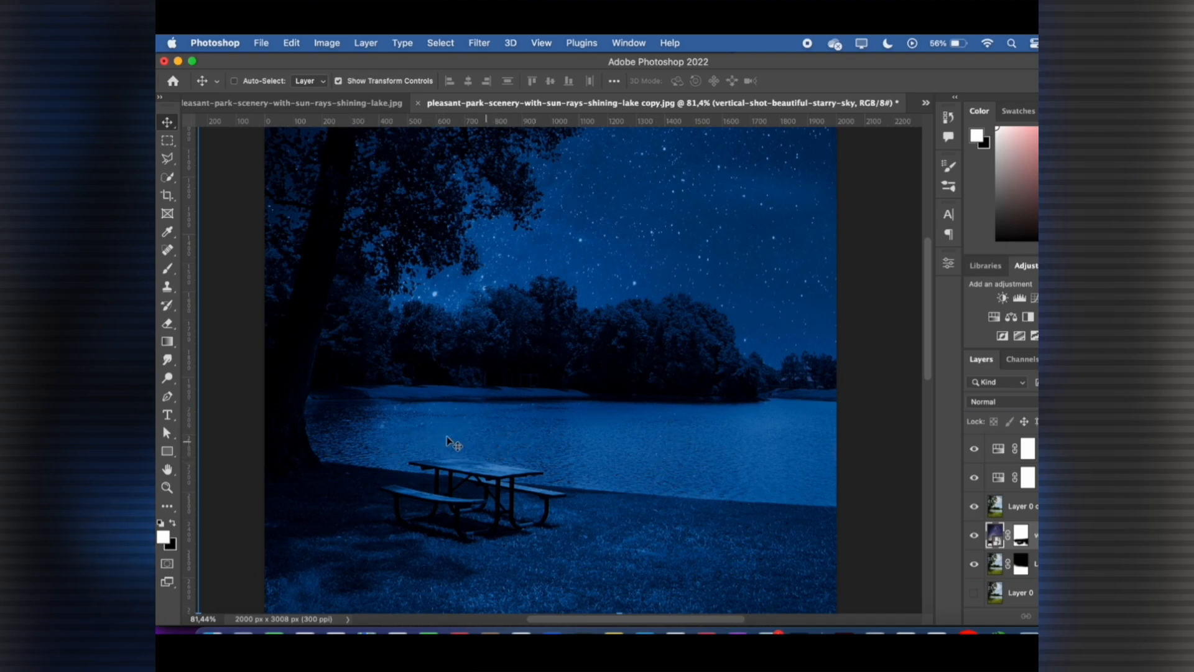
scroll(482, 447, down, 7)
scroll(914, 543, up, 2)
scroll(914, 542, down, 2)
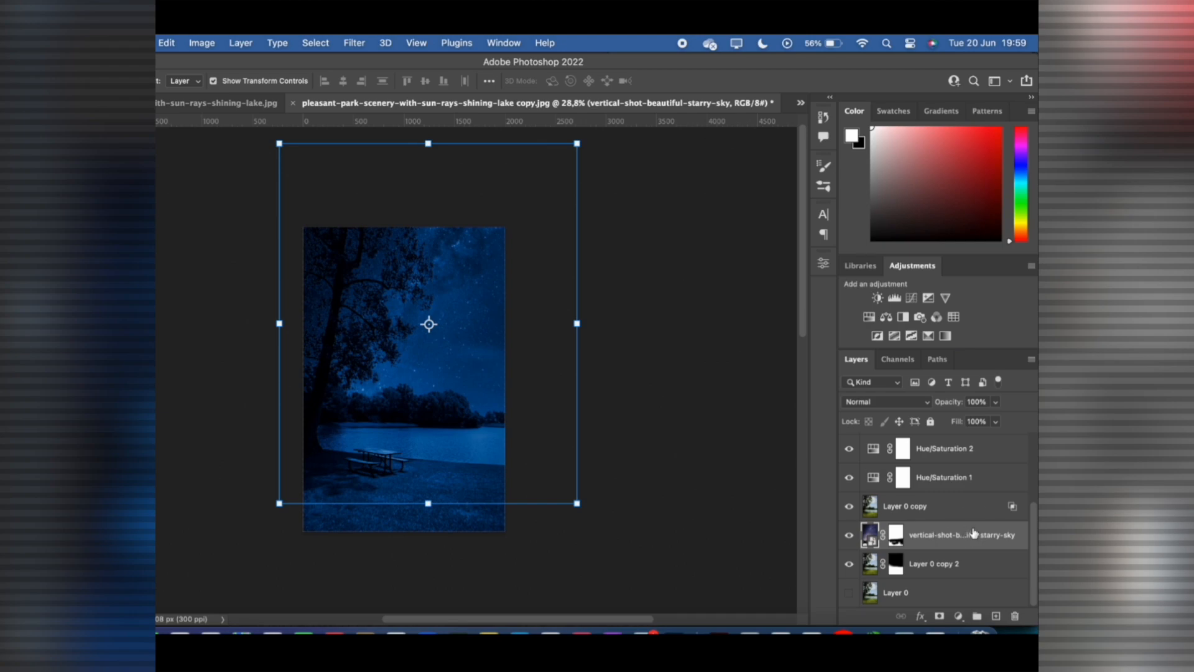
key(super+j)
scroll(930, 546, down, 2)
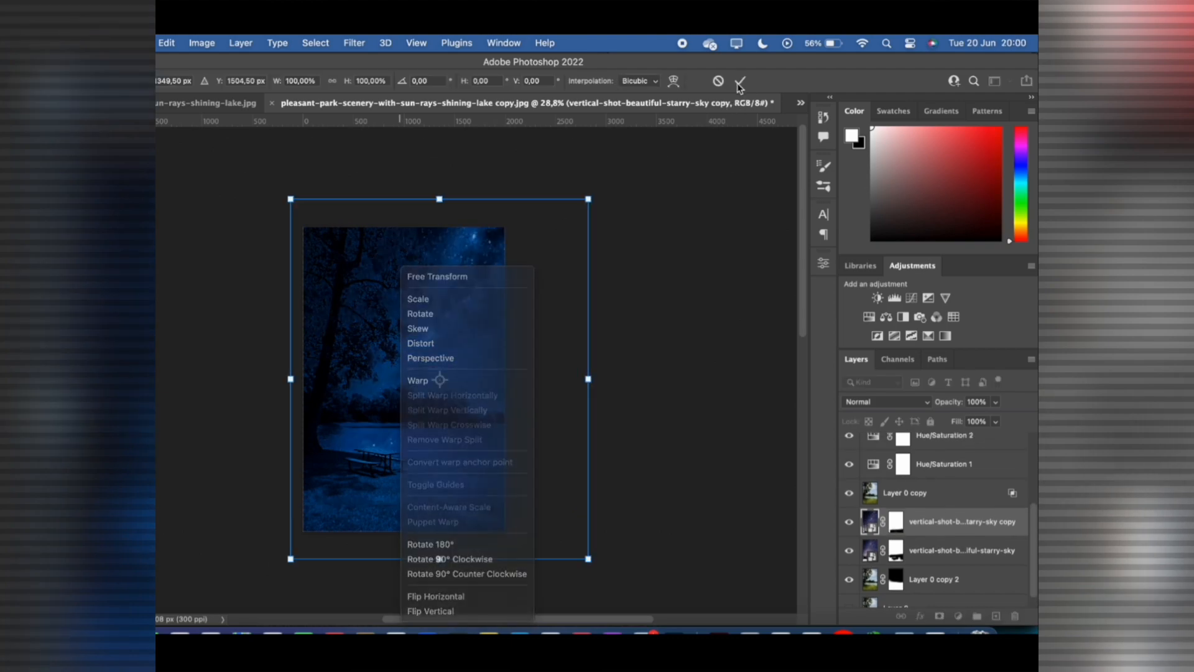
Skew the starry-sky copy horizontally by about 48° and move it down over the lake
click(485, 166)
right_click(425, 267)
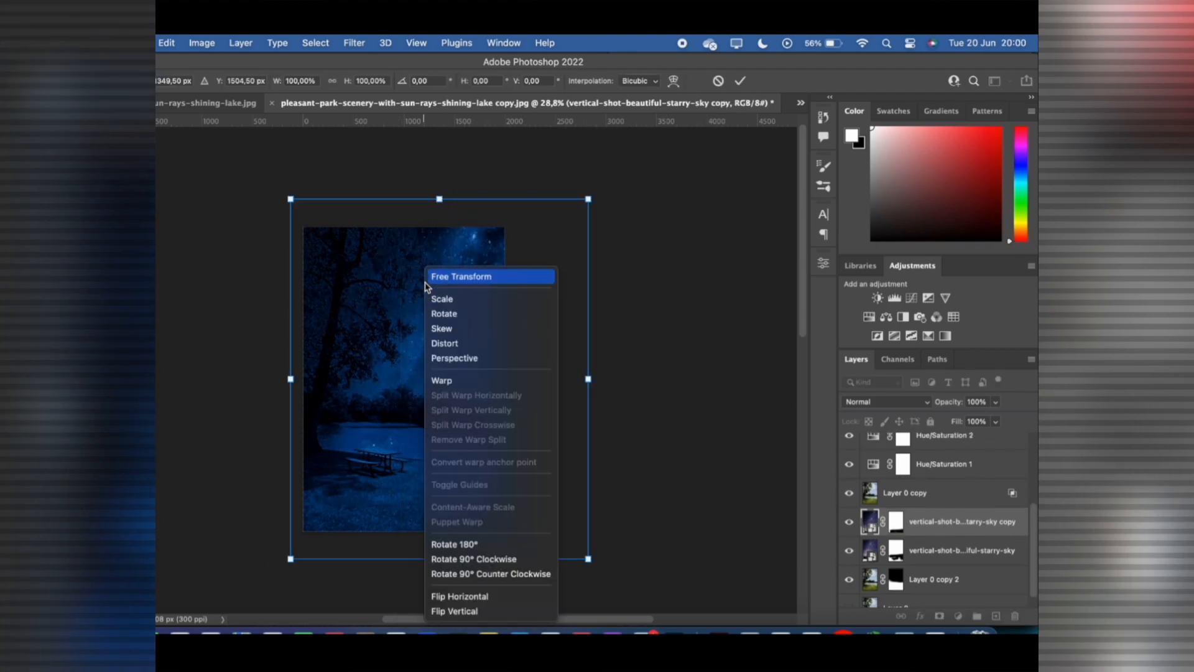
click(461, 358)
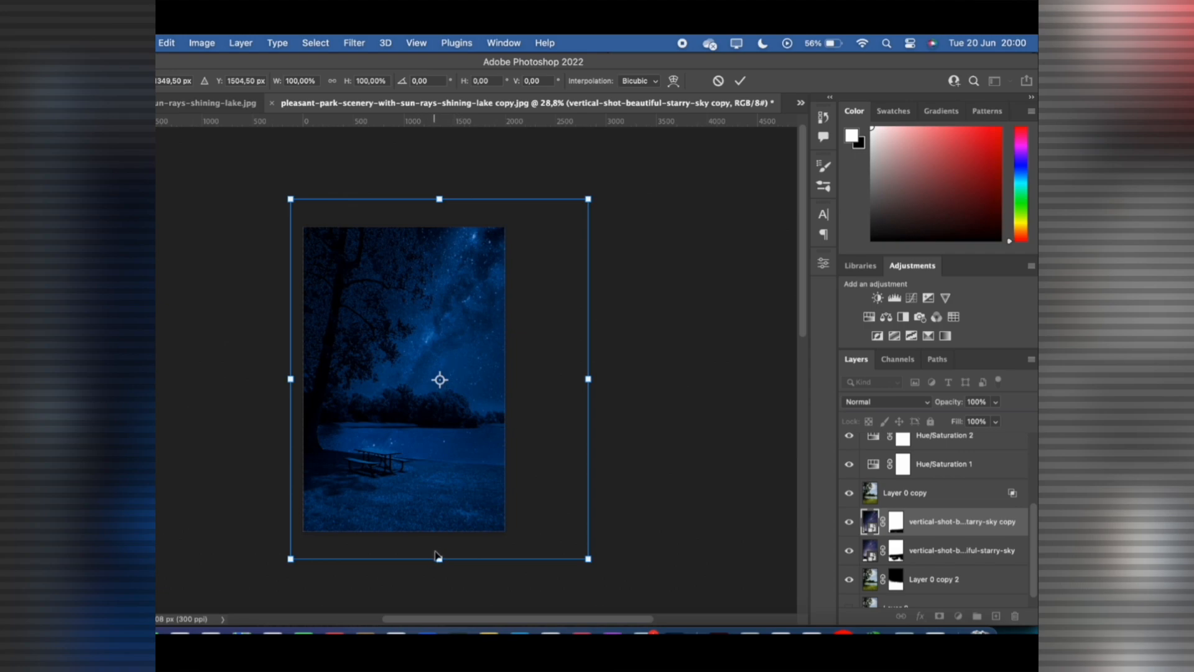
drag(444, 564, 634, 501)
drag(457, 348, 393, 397)
drag(387, 245, 260, 285)
drag(358, 427, 388, 350)
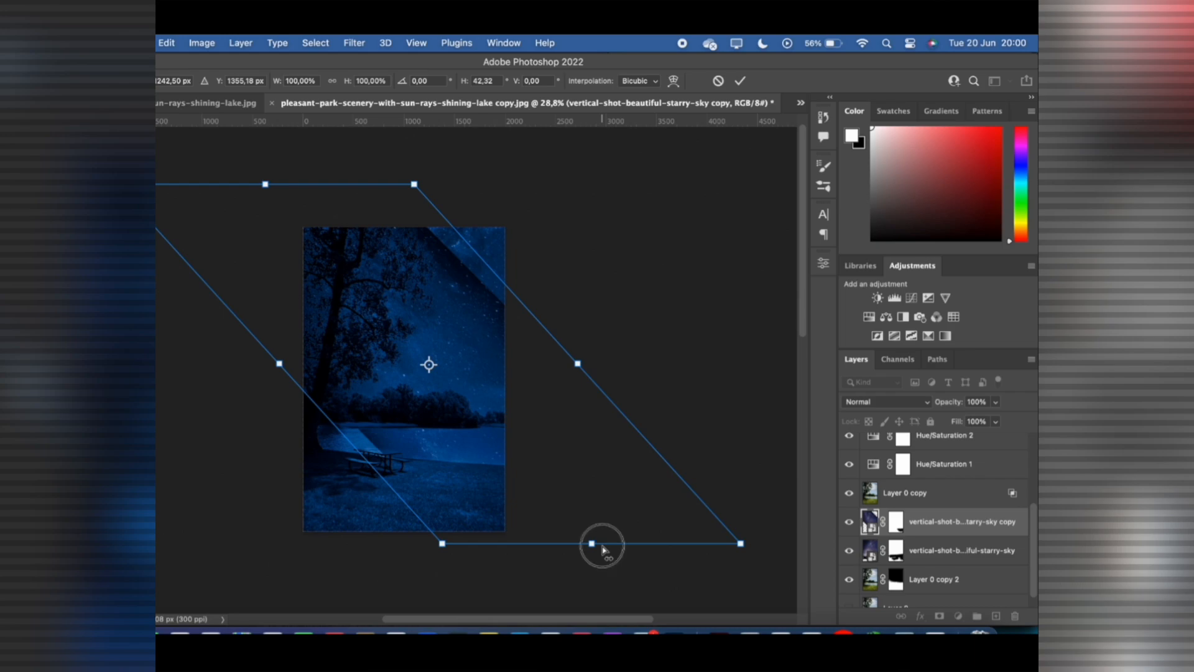
drag(603, 549, 673, 549)
drag(435, 392, 429, 453)
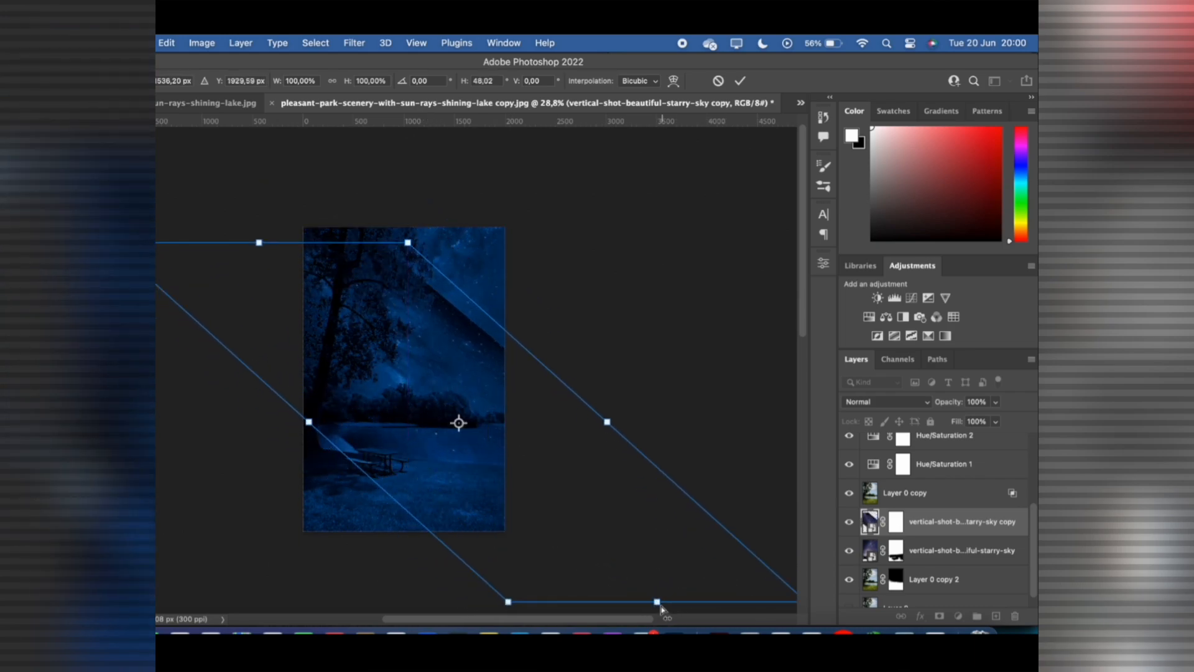
click(740, 81)
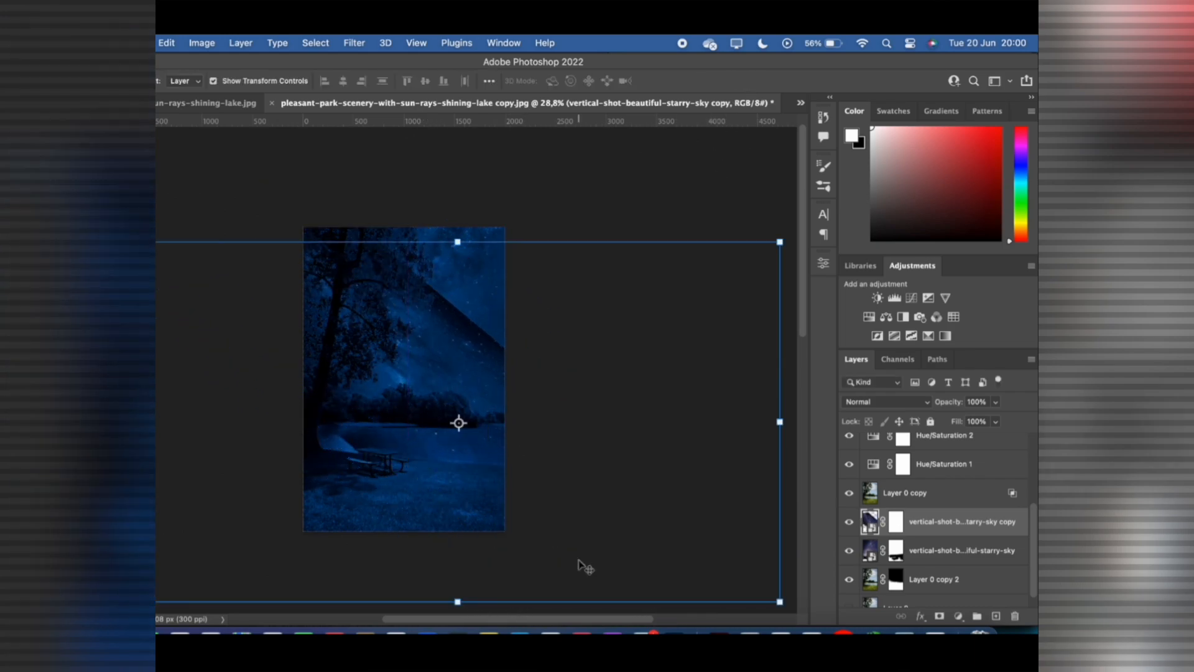
drag(781, 602, 640, 525)
drag(483, 450, 471, 478)
drag(446, 350, 366, 352)
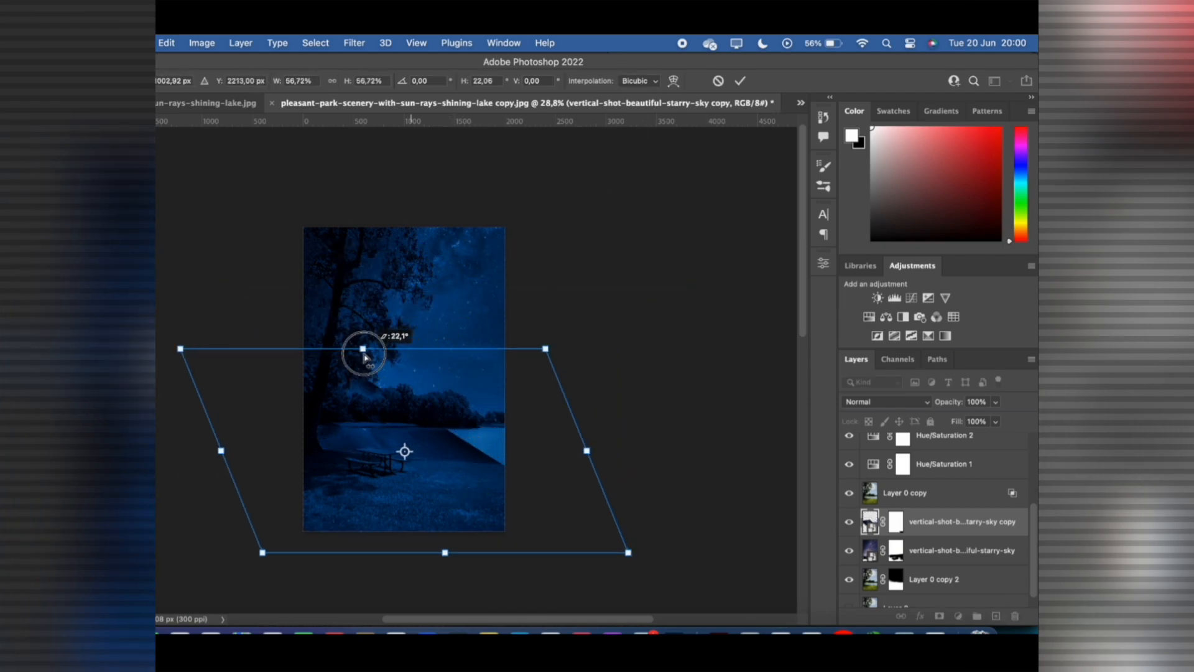
drag(415, 413, 447, 418)
drag(395, 356, 340, 363)
drag(396, 422, 425, 419)
drag(373, 346, 506, 352)
drag(429, 394, 365, 398)
click(740, 81)
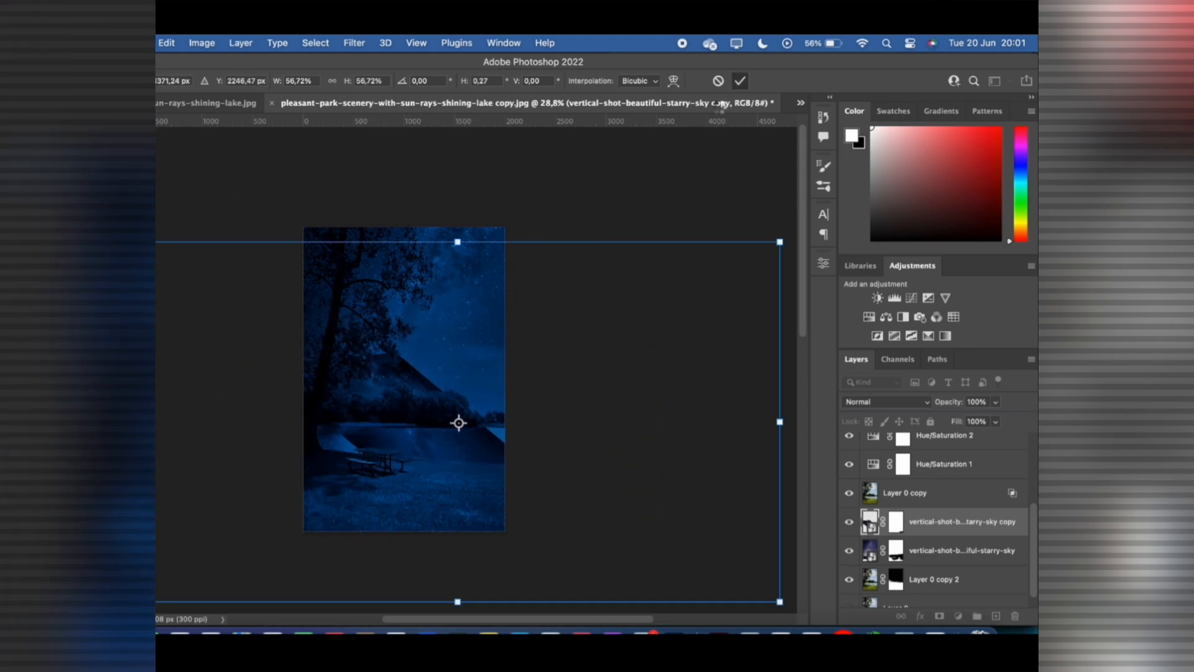
Scale the skewed starry-sky copy down slightly and position it so it covers the whole lake
drag(624, 351, 739, 324)
click(740, 81)
Paint black with a large soft brush on the starry-sky copy's mask over the sky, trees and grass, leaving only the lake
click(897, 526)
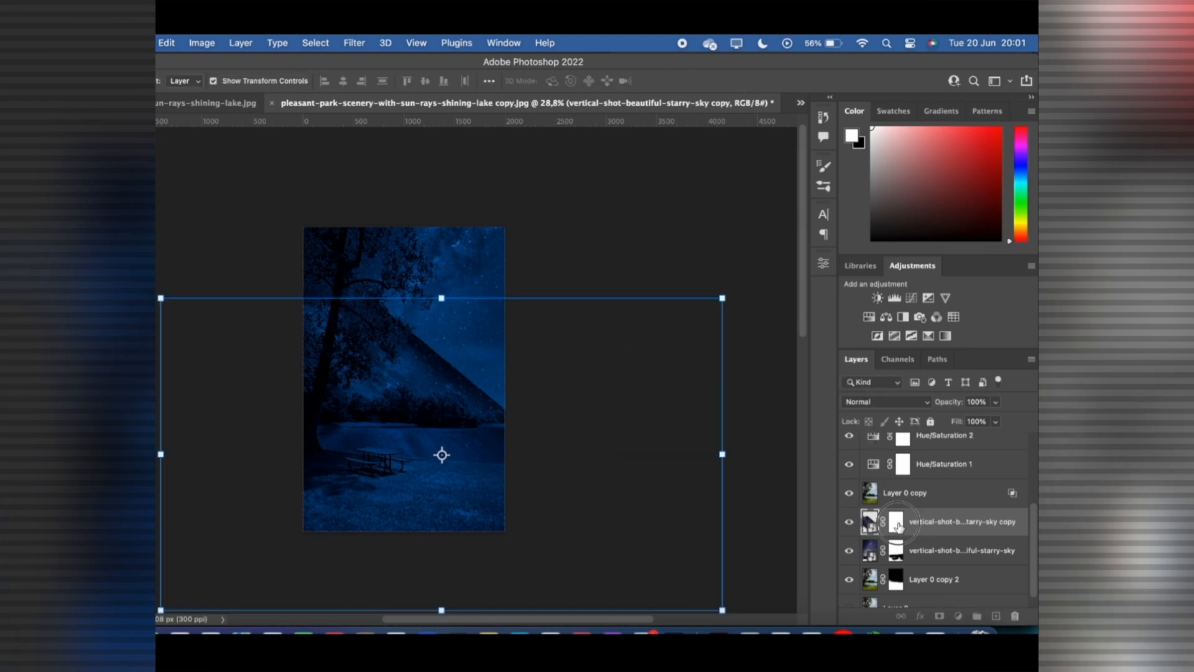
scroll(454, 418, up, 5)
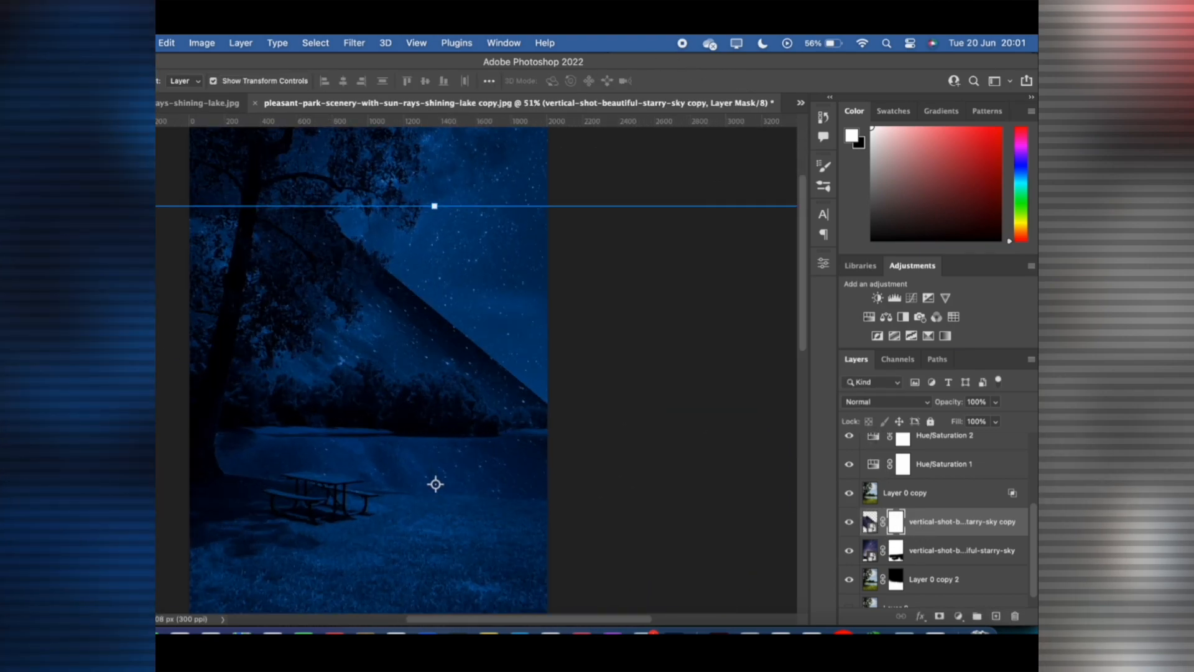
key(b)
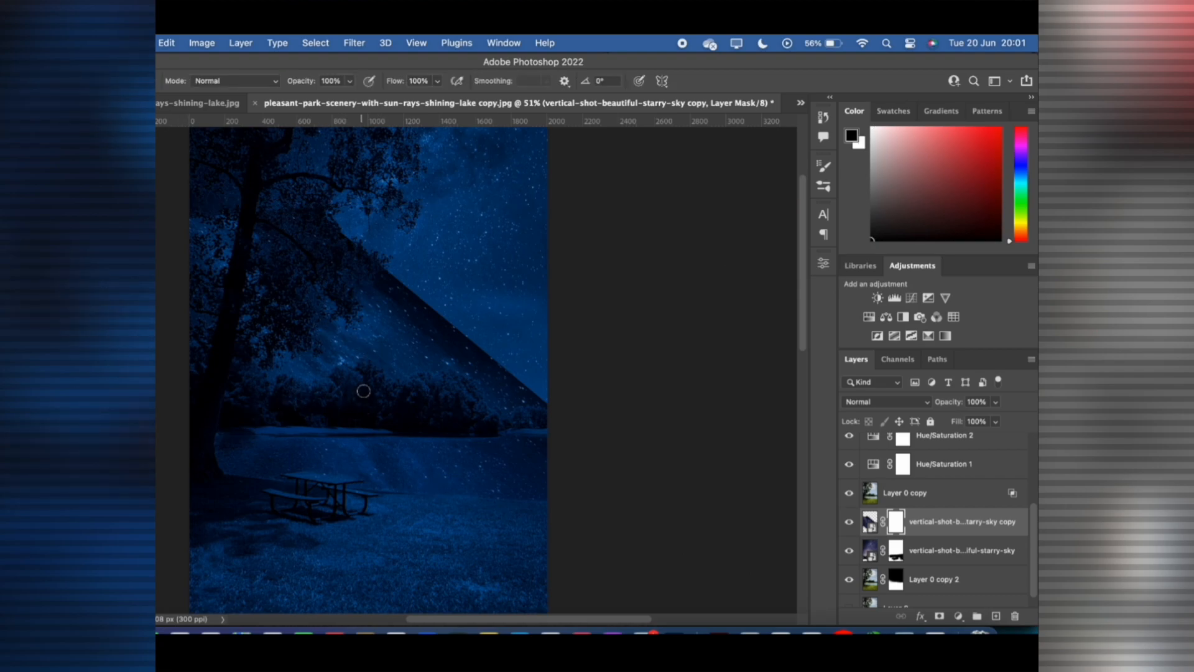
key(bracketright)
key(bracketright)
key(bracketright)
key(bracketright)
mouse_move(529, 377)
mouse_down()
mouse_move(494, 379)
mouse_move(537, 394)
mouse_move(436, 387)
mouse_move(472, 328)
mouse_move(139, 196)
mouse_move(363, 345)
mouse_move(307, 382)
mouse_up()
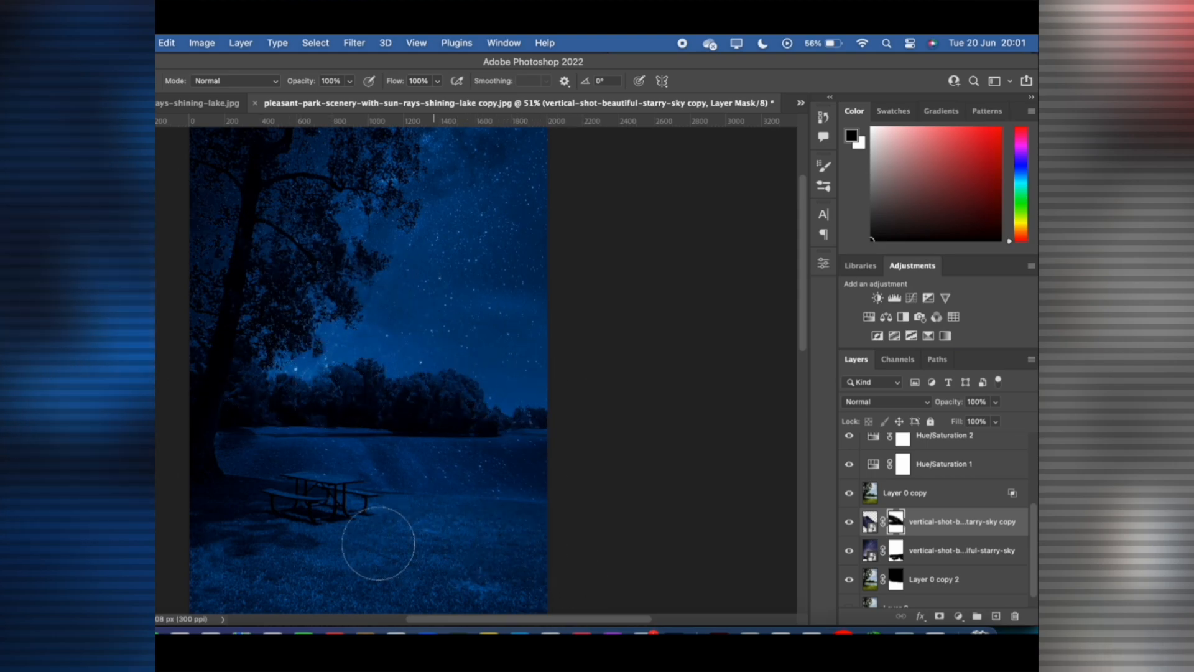
scroll(232, 587, down, 2)
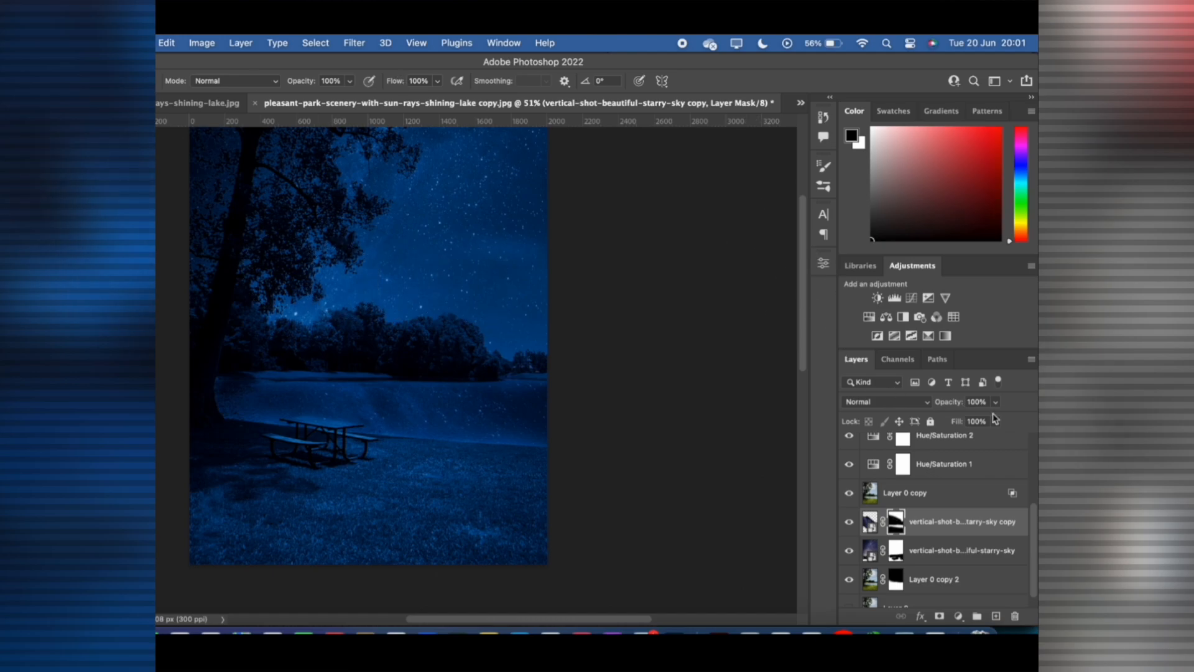
Lower the starry-sky copy's opacity to 44%, set its blend mode to Overlay, and fine-tune the opacity
drag(956, 406, 918, 412)
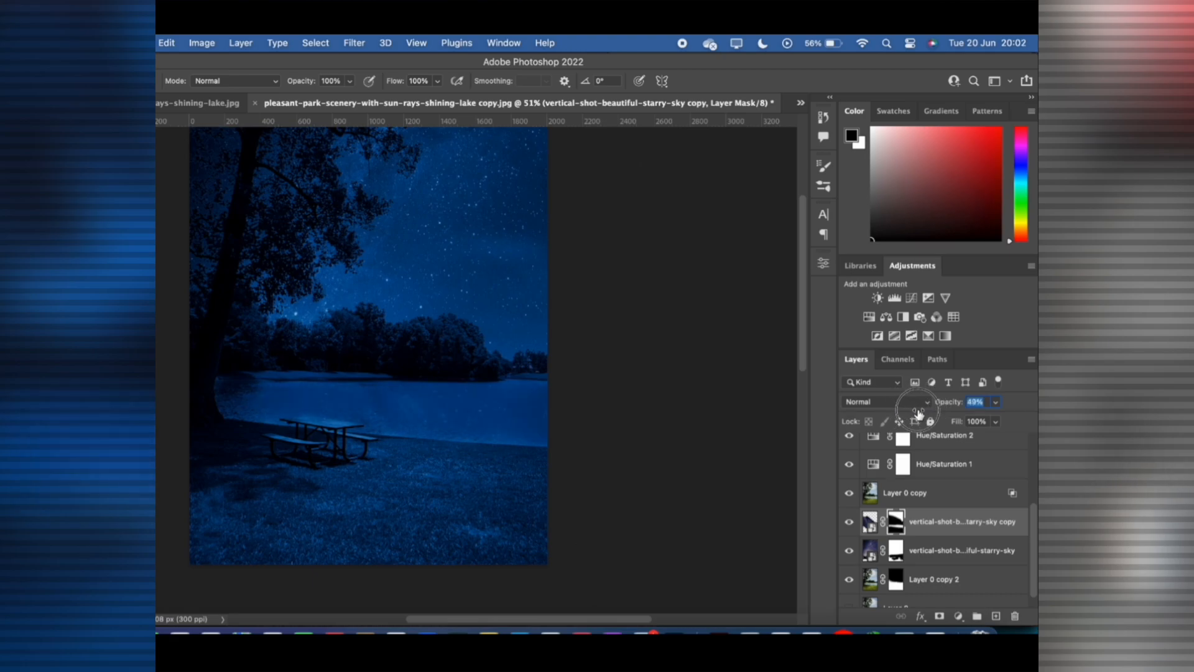
click(911, 403)
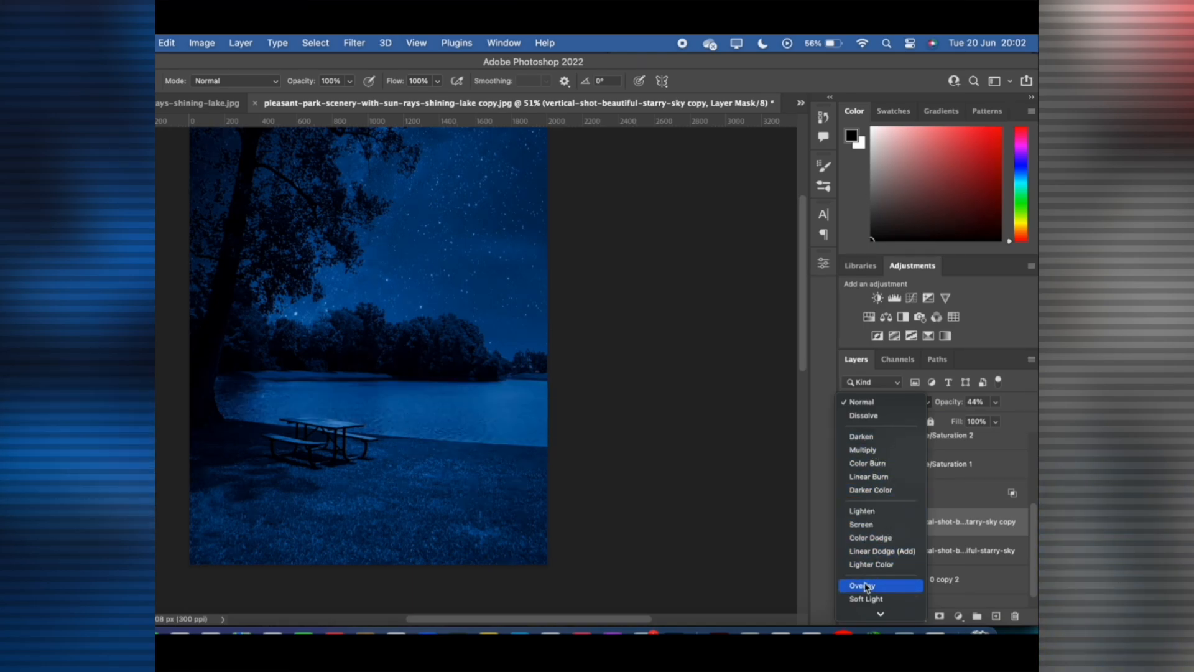
scroll(869, 533, down, 3)
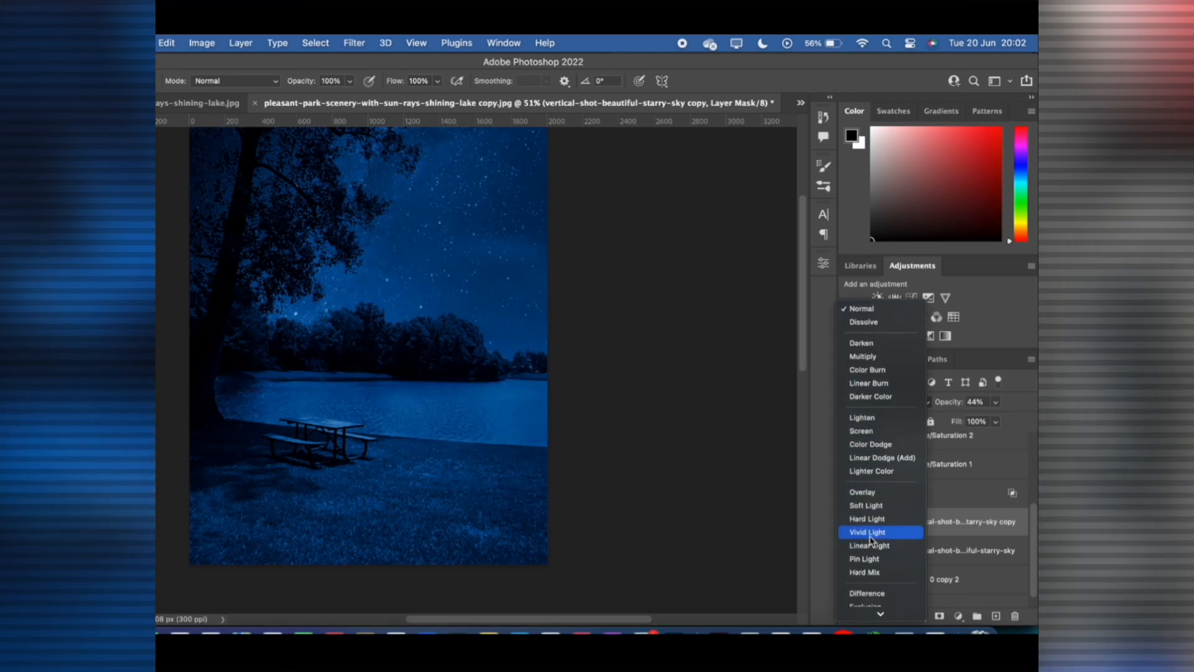
click(869, 496)
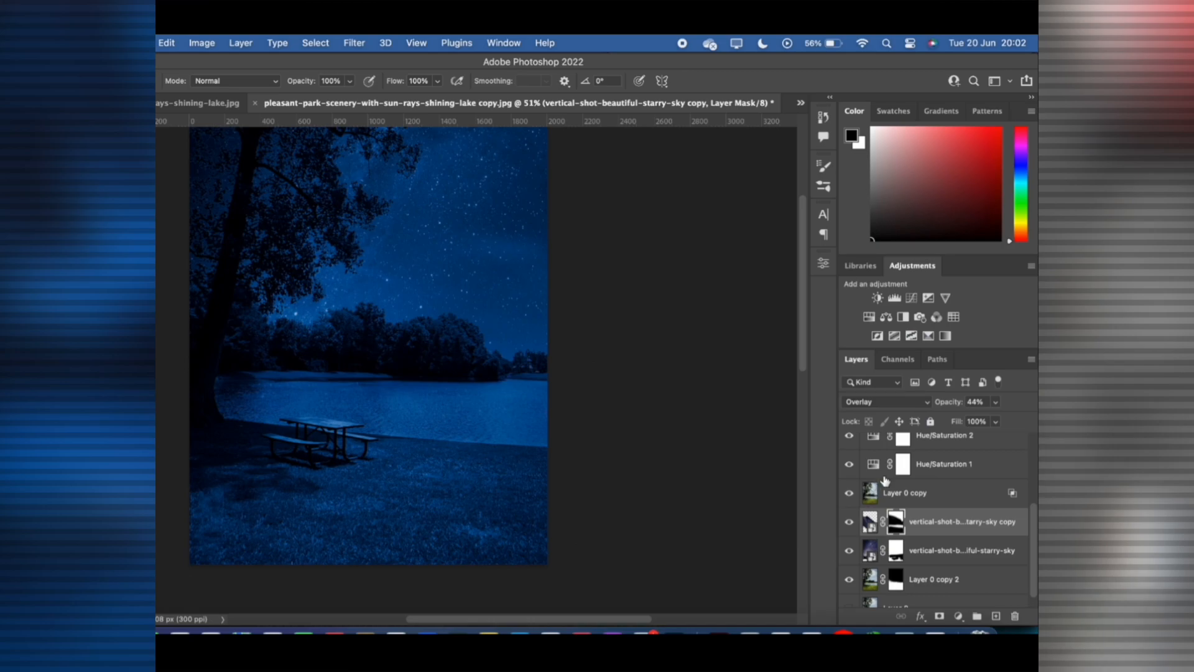
click(973, 403)
mouse_move(973, 405)
mouse_down()
mouse_move(940, 407)
mouse_move(952, 406)
mouse_up()
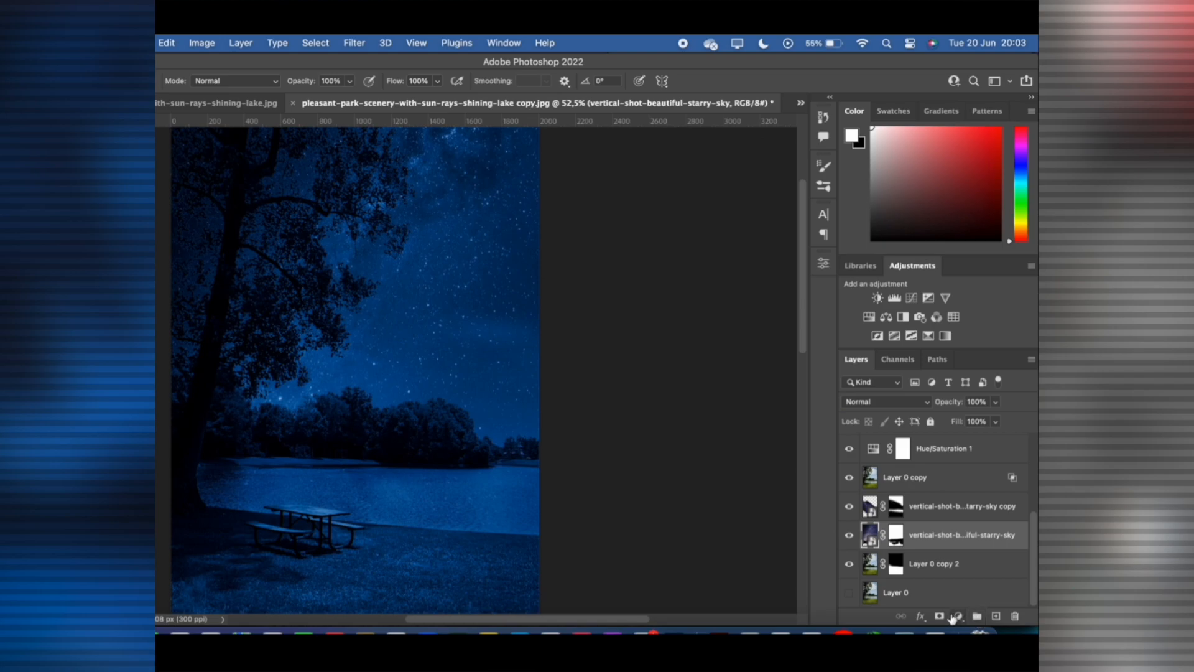
Add a Levels adjustment layer above the original starry-sky layer with midtones at 0.85 and white input at 164
click(956, 616)
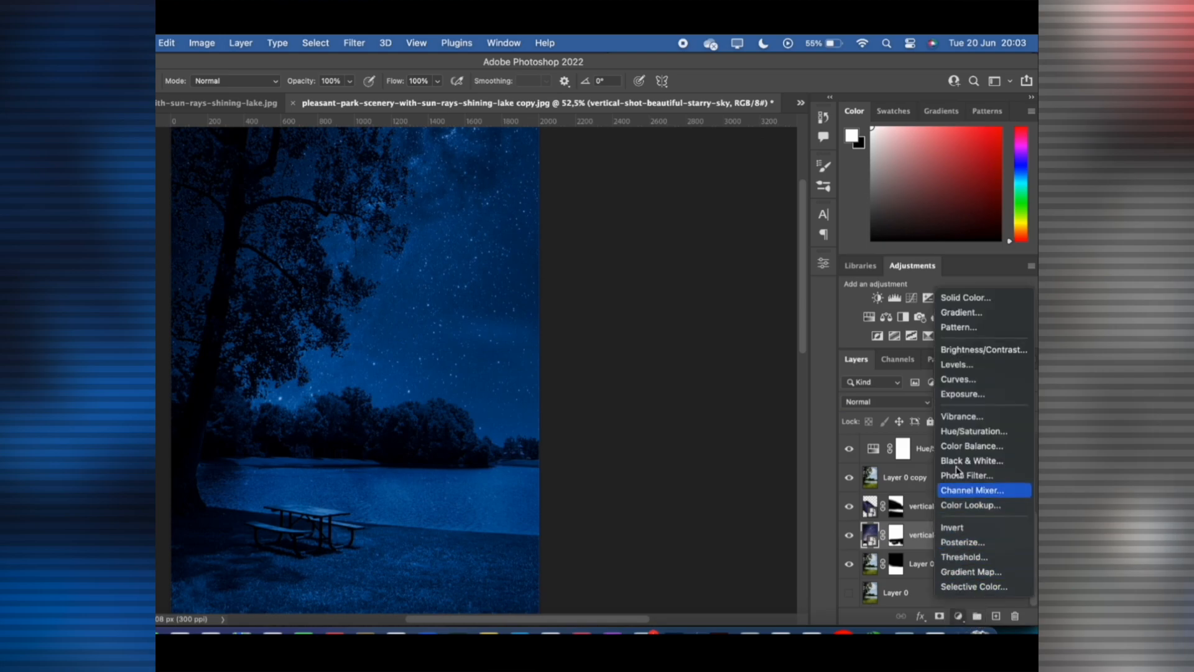
click(961, 365)
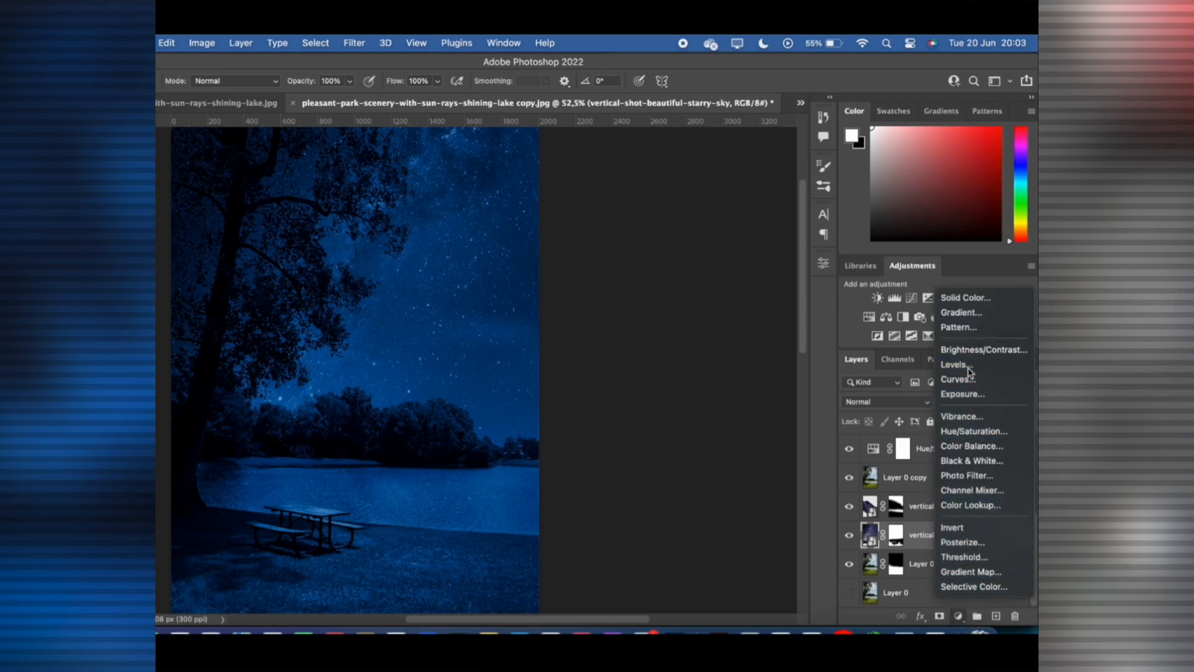
drag(790, 408, 736, 410)
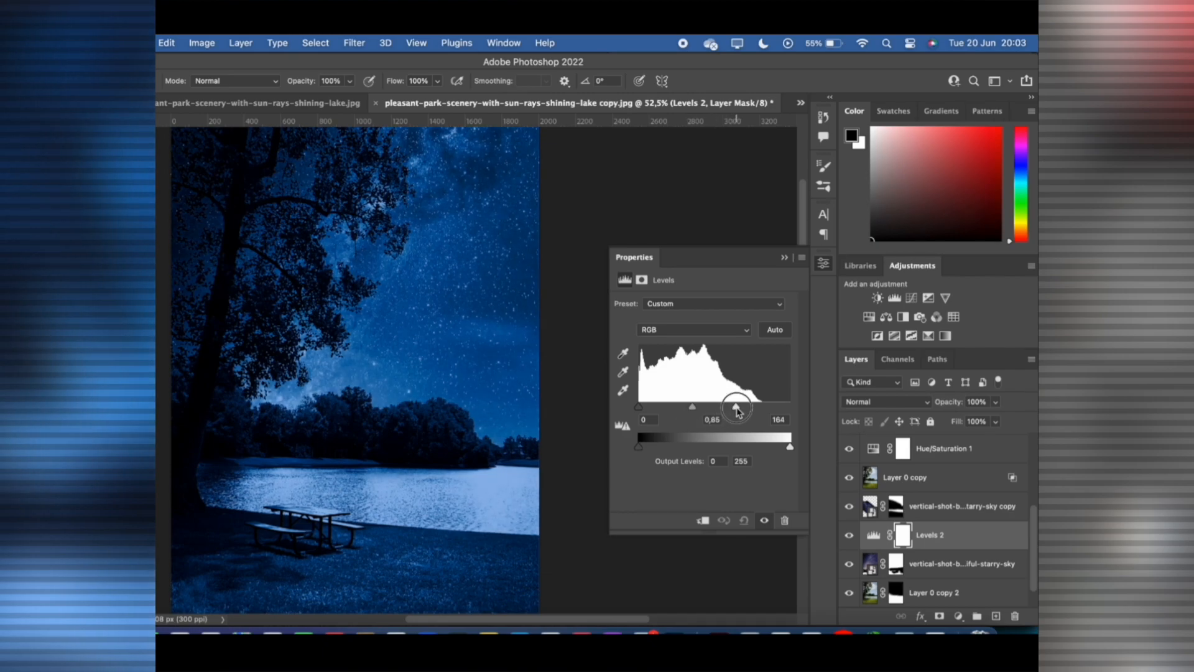
click(785, 258)
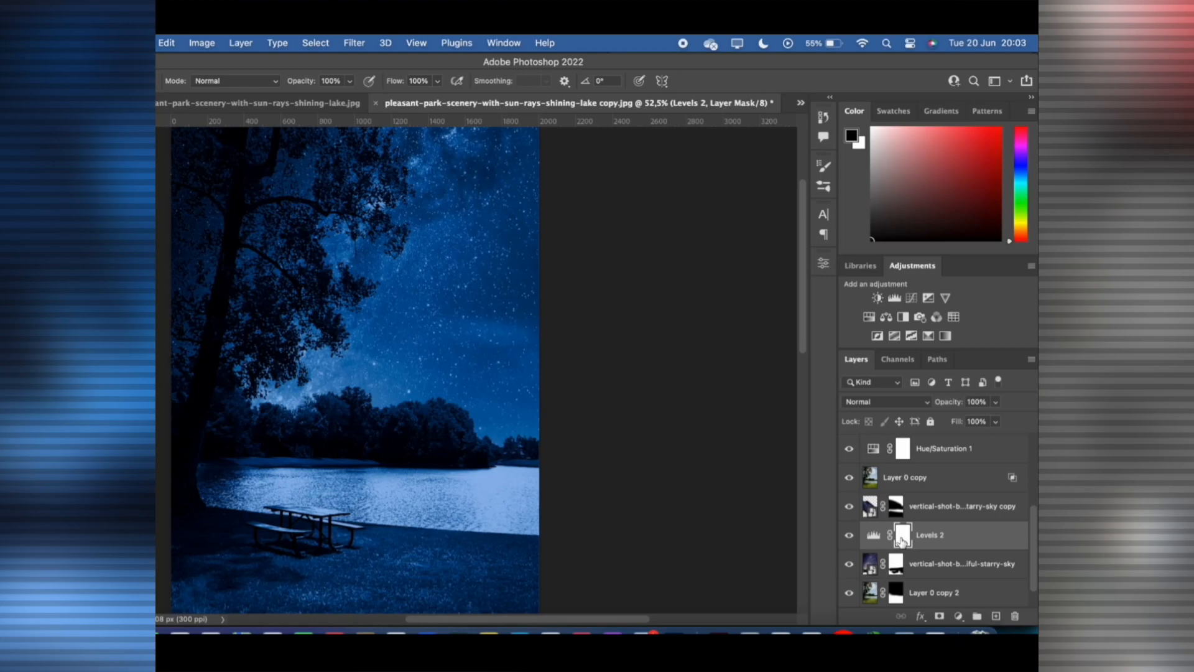
Invert the Levels 2 mask and paint white with a soft 250 px brush at 0% hardness on the sky glow above the treeline
key(super+i)
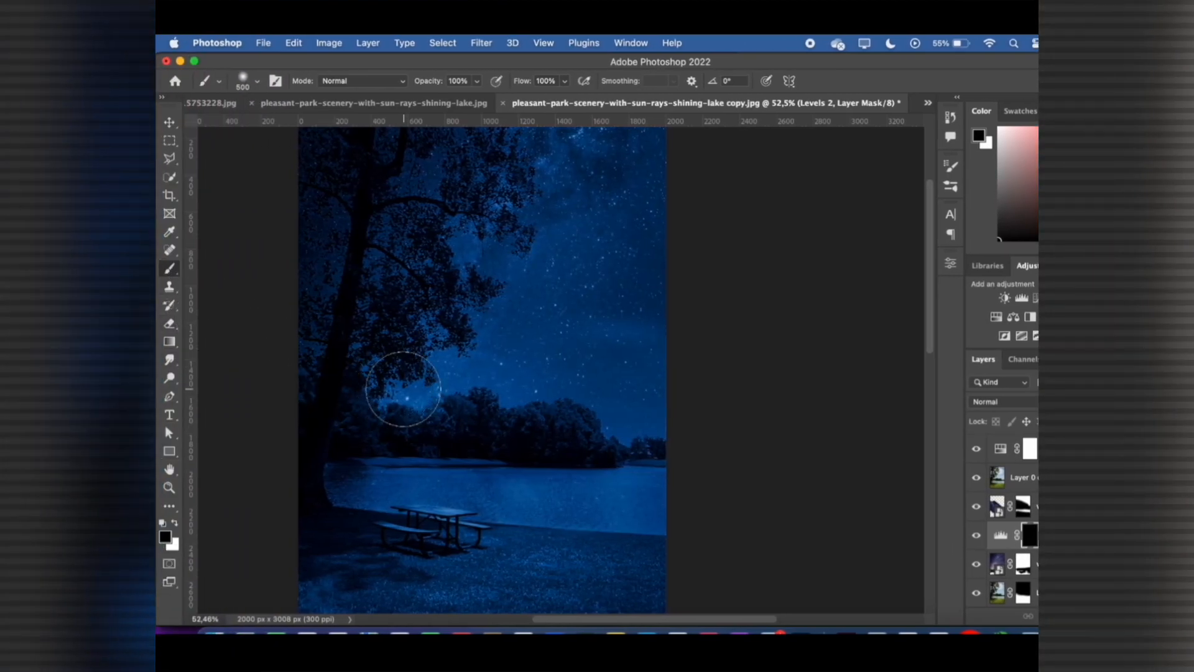
right_click(412, 388)
drag(500, 438, 491, 439)
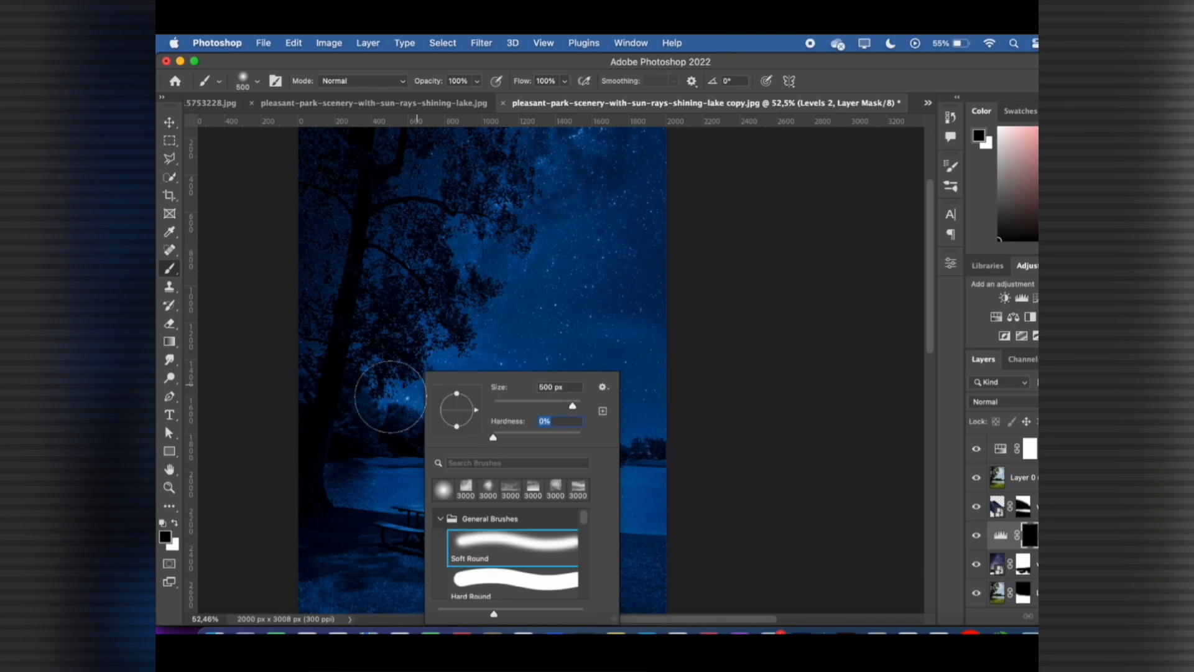
click(389, 400)
key(bracketleft)
key(bracketleft)
key(bracketleft)
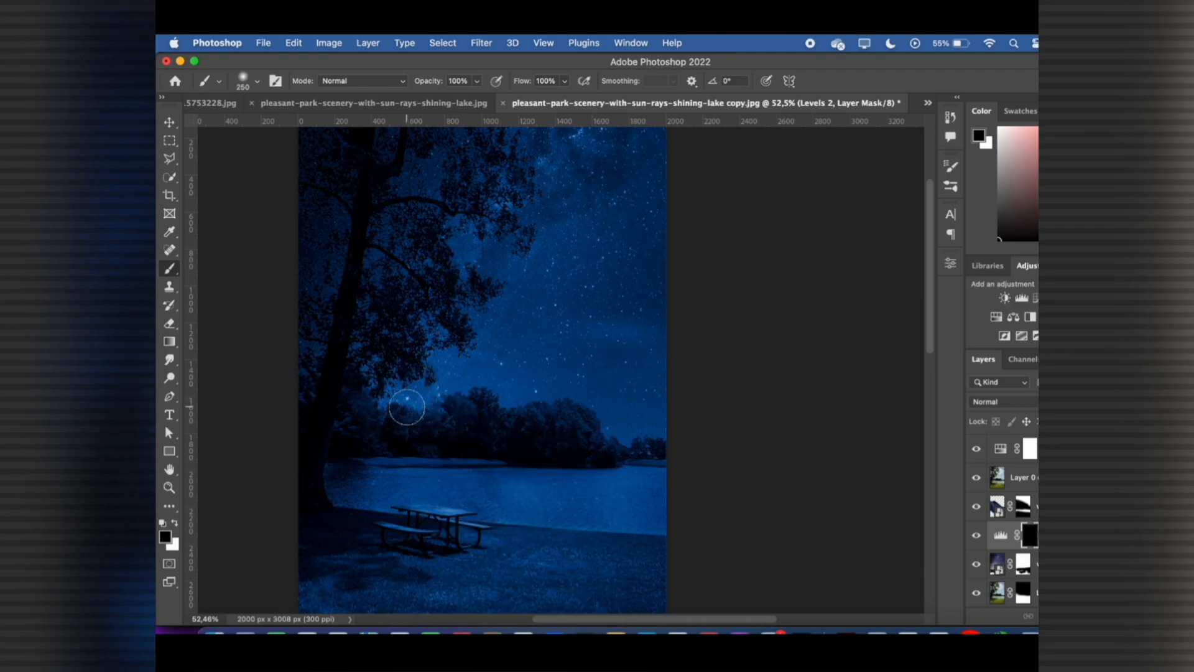
key(x)
drag(401, 405, 389, 412)
Paint white on the Levels 2 mask with an 800 px soft brush along the Milky Way beside the tree's foliage
key(bracketright)
key(bracketright)
key(bracketright)
key(bracketright)
key(bracketright)
key(bracketright)
mouse_move(408, 377)
mouse_down()
mouse_move(398, 374)
mouse_move(421, 303)
mouse_move(456, 289)
mouse_up()
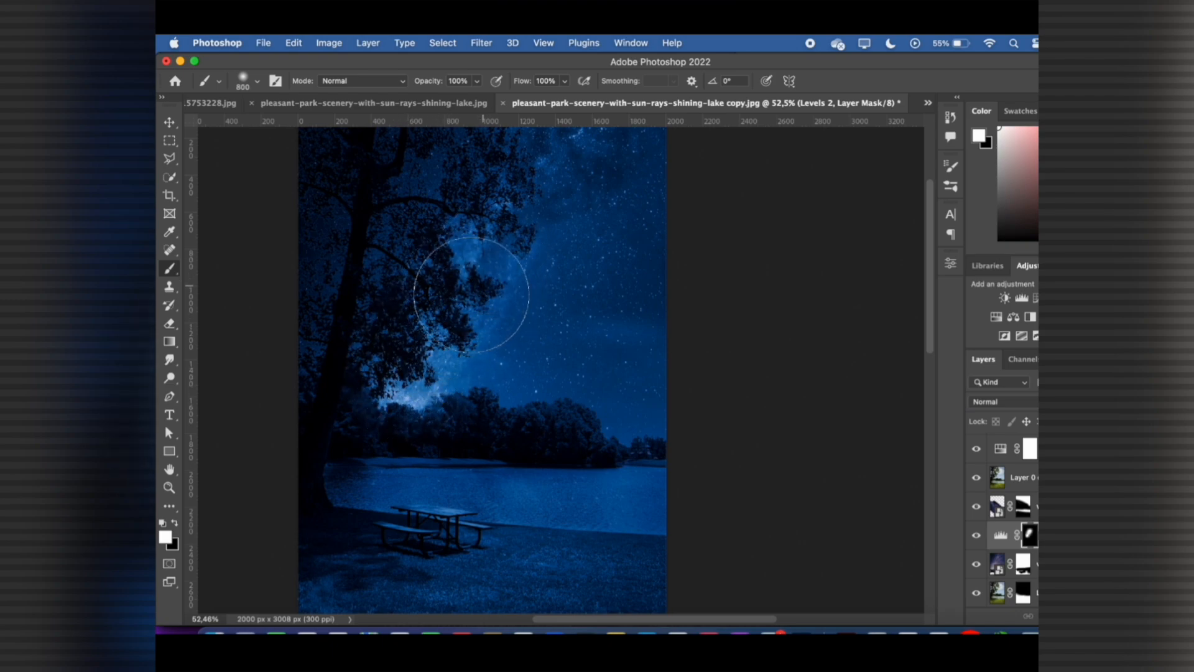
scroll(427, 393, down, 2)
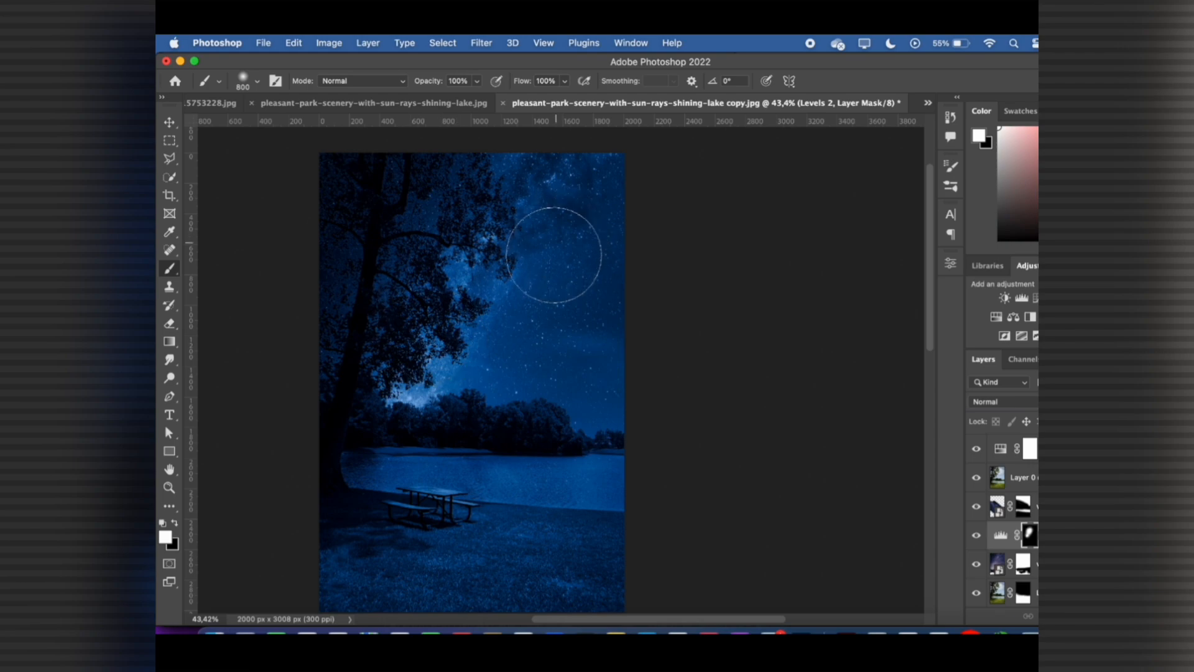
scroll(376, 437, down, 2)
scroll(377, 437, up, 4)
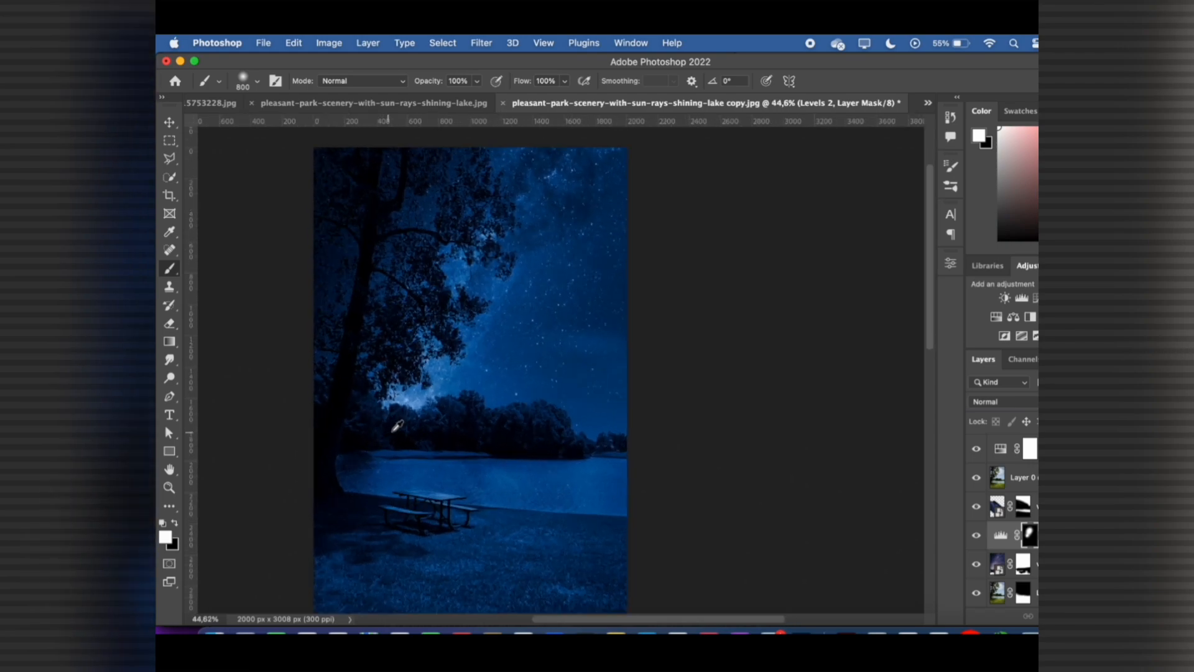
Extend the white painting on the Levels 2 mask around the tree trunk and distant trees near the glow with a 200 px brush
key(bracketleft)
key(bracketleft)
key(bracketleft)
key(bracketleft)
key(bracketleft)
key(bracketleft)
key(bracketleft)
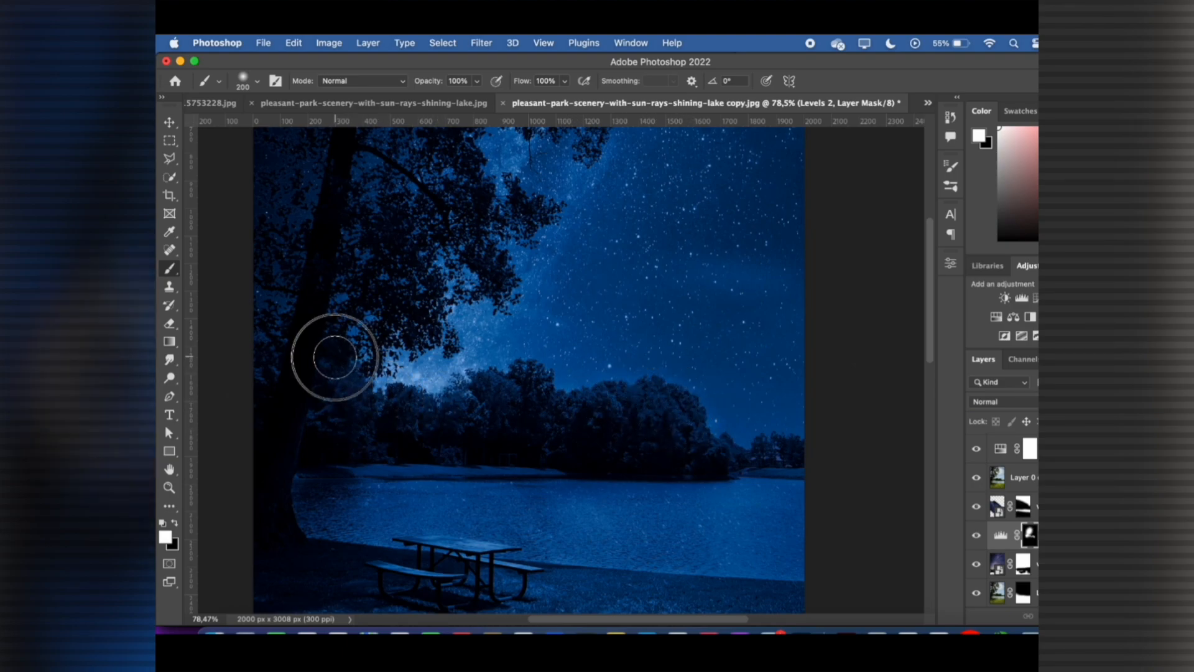
scroll(411, 382, down, 1)
scroll(410, 382, down, 2)
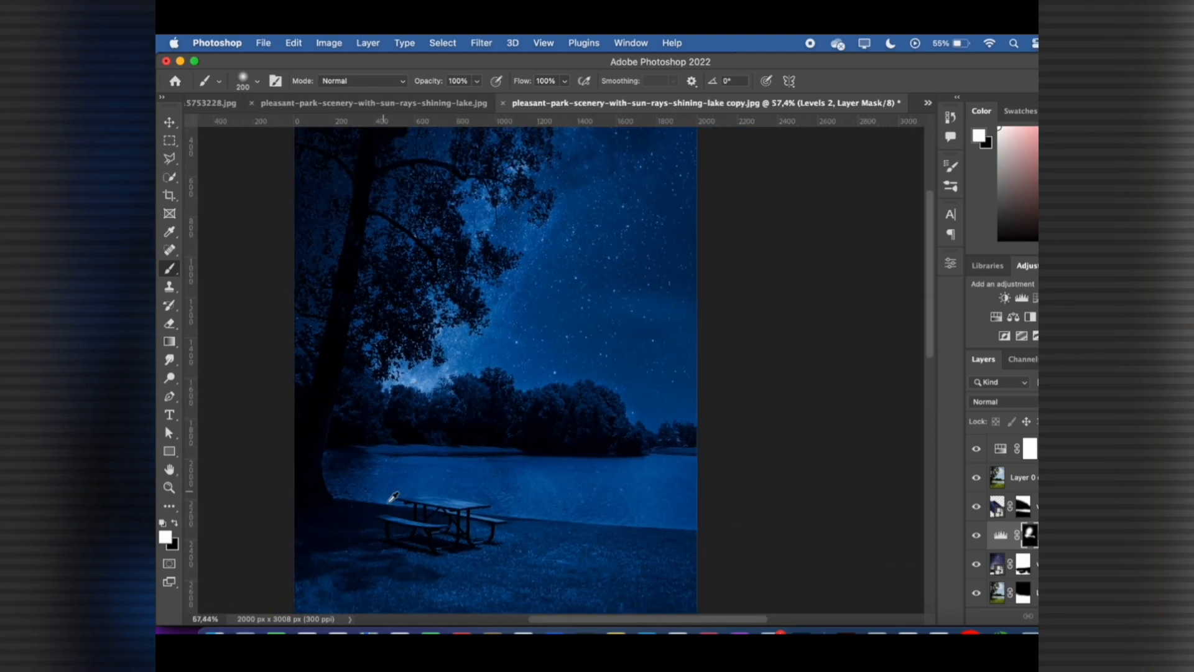
Duplicate the Levels 2 layer, replace the copy's mask with a new one, and invert it to black
scroll(390, 490, up, 4)
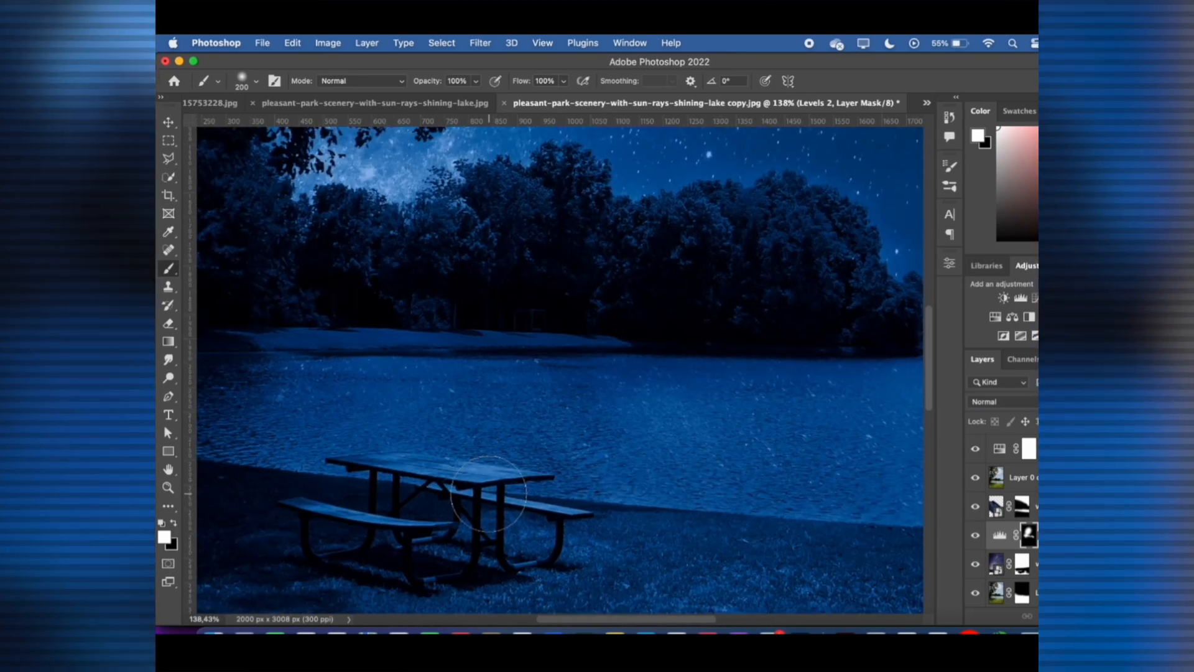
key(super+j)
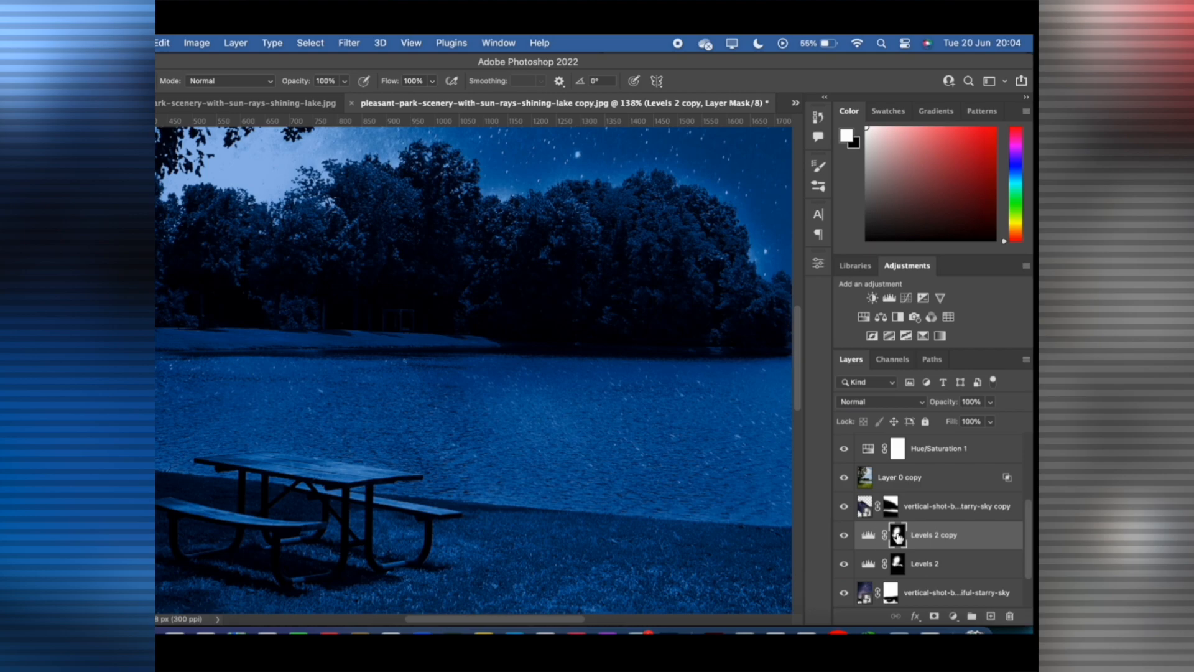
right_click(898, 536)
click(807, 498)
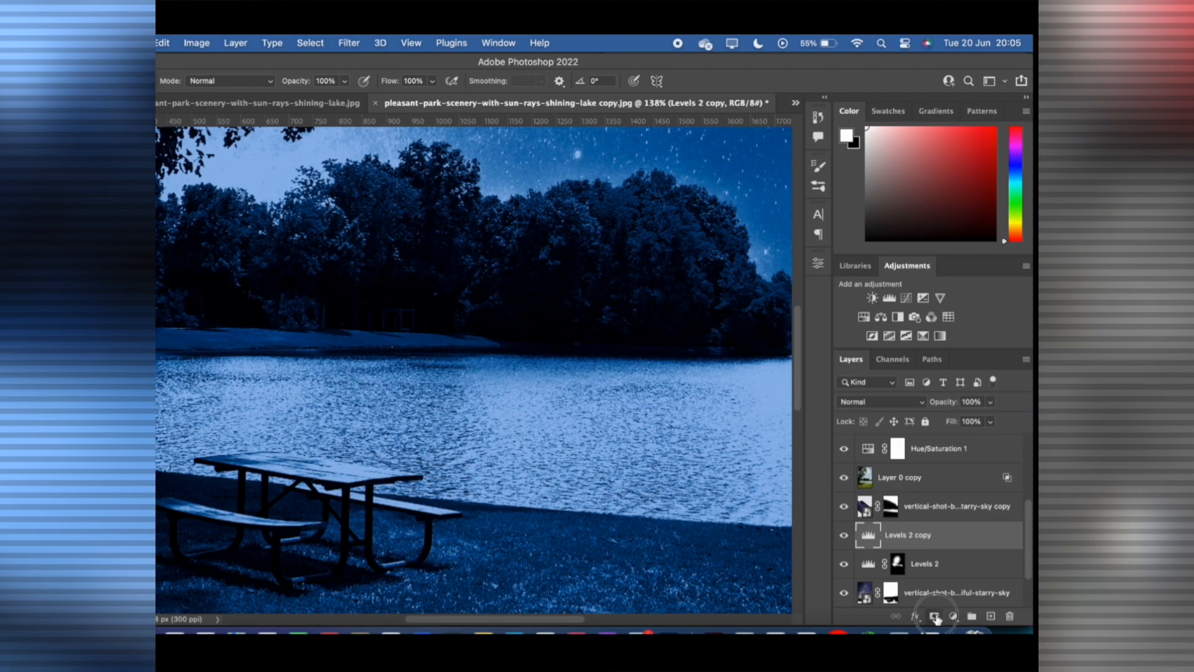
click(934, 616)
key(super+0)
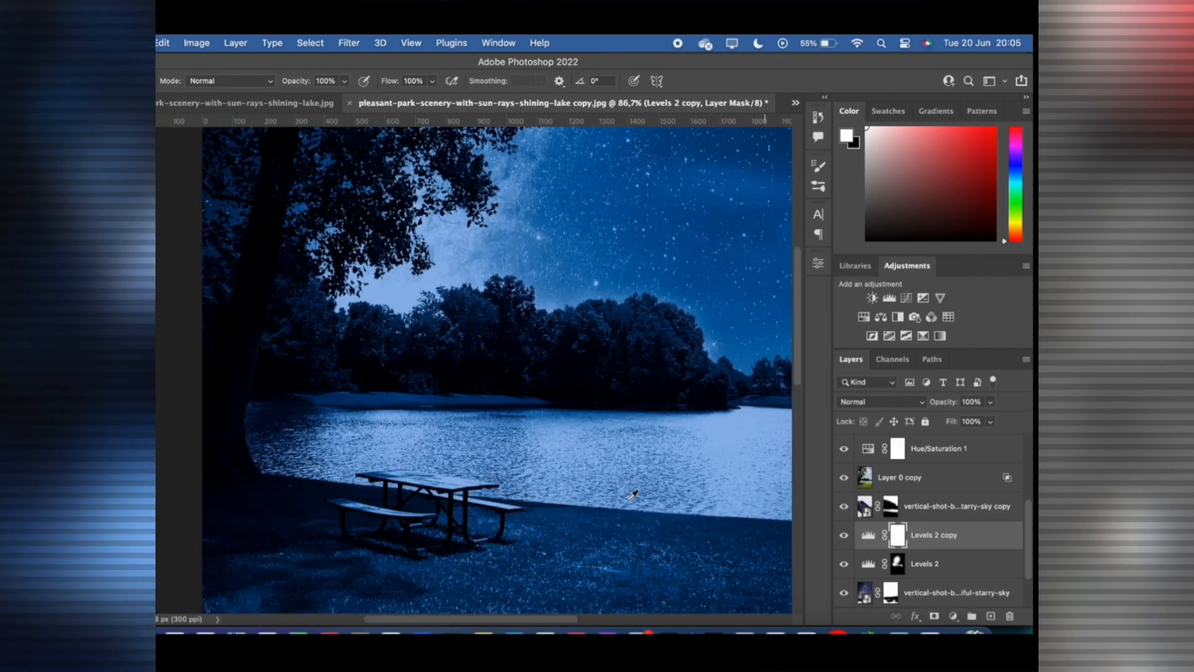
scroll(499, 500, up, 1)
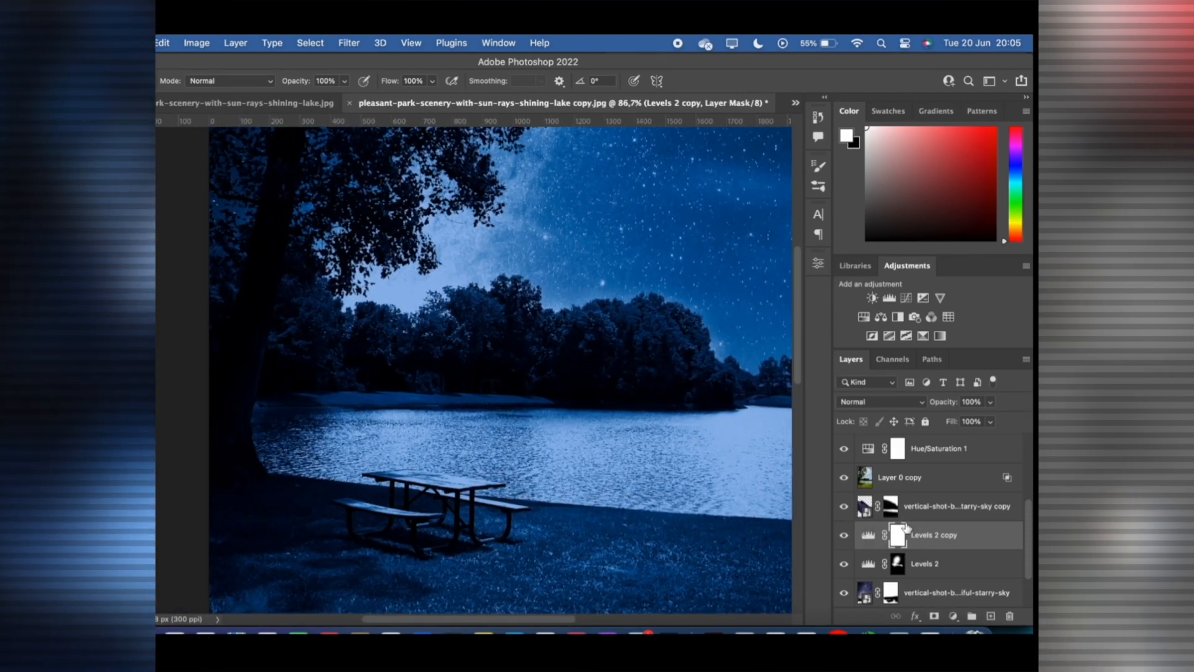
key(super+i)
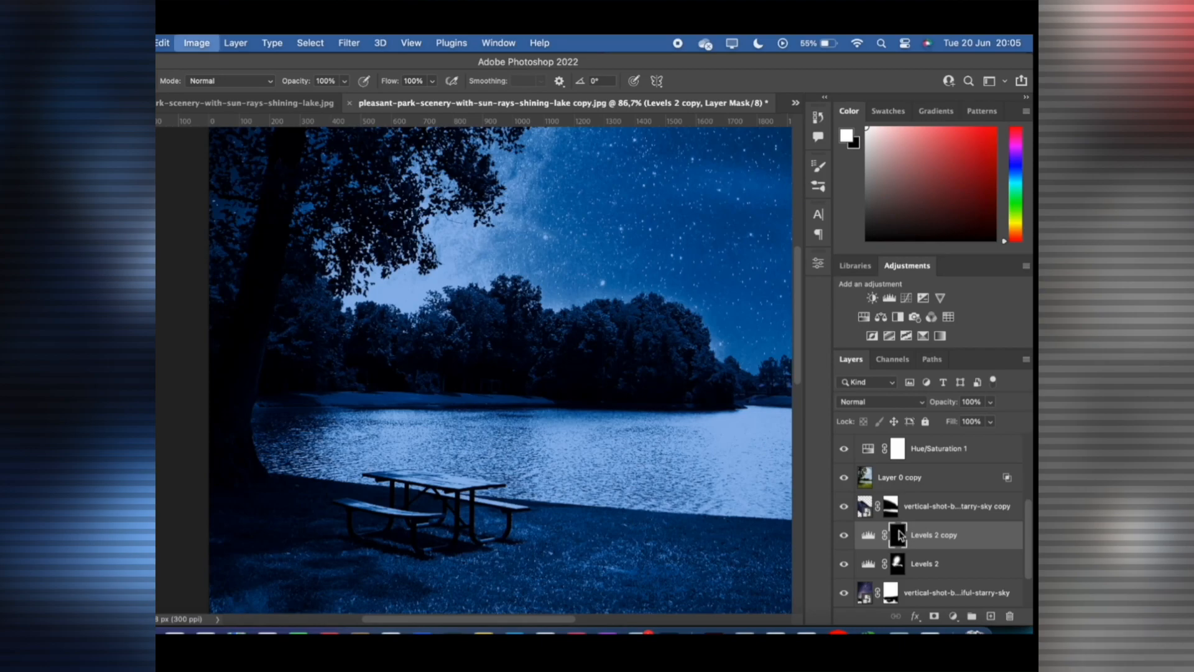
Paint white on the Levels 2 copy mask with a small soft brush over the picnic tabletop and the far bench seat
scroll(411, 455, up, 3)
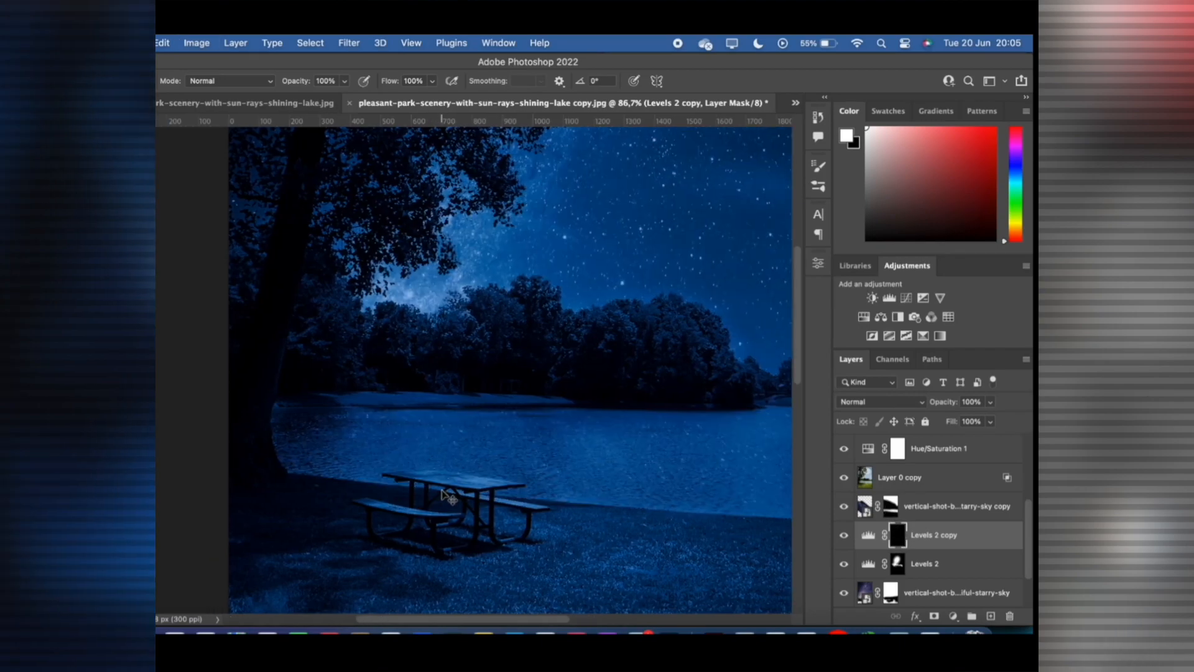
scroll(482, 467, up, 8)
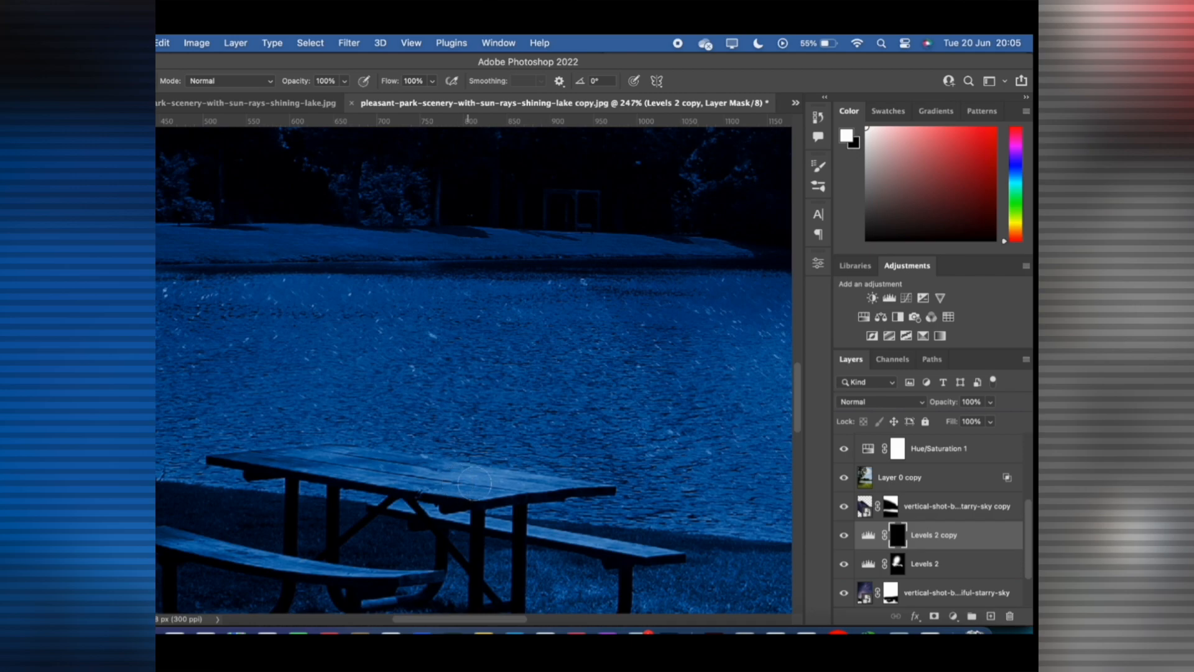
click(472, 481)
scroll(512, 483, up, 5)
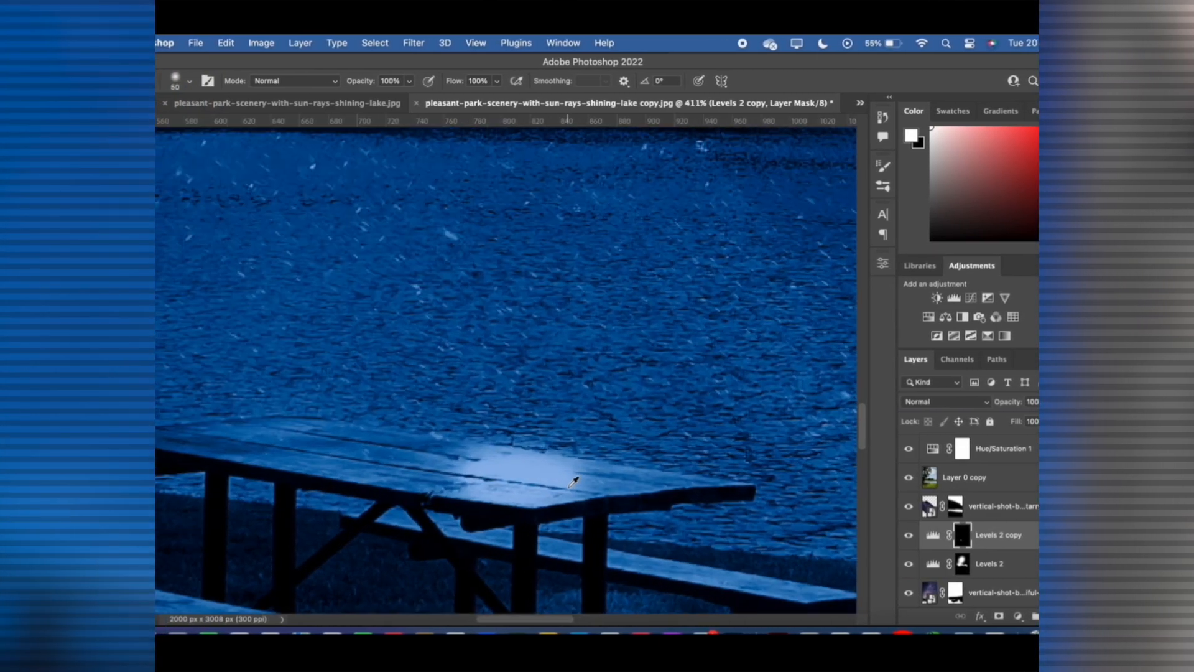
key(bracketleft)
key(bracketleft)
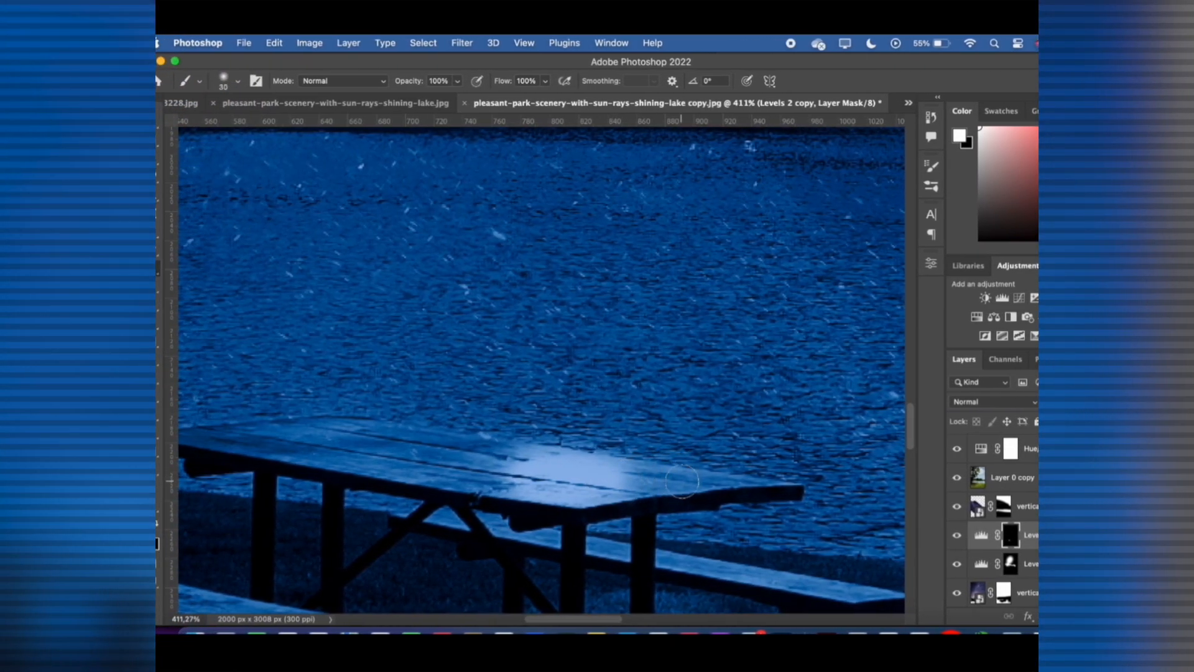
mouse_move(690, 484)
mouse_down()
mouse_move(400, 433)
mouse_move(298, 428)
mouse_move(216, 440)
mouse_move(413, 478)
mouse_move(515, 484)
mouse_move(455, 461)
mouse_move(255, 438)
mouse_move(365, 440)
mouse_move(709, 487)
mouse_move(726, 495)
mouse_move(674, 553)
mouse_move(858, 592)
mouse_up()
scroll(718, 586, down, 3)
mouse_move(639, 494)
mouse_down()
mouse_move(556, 473)
mouse_move(480, 475)
mouse_up()
scroll(479, 474, down, 3)
Paint white with a 20 px brush on the same mask over the near bench seat and the table's metal legs
scroll(320, 479, up, 2)
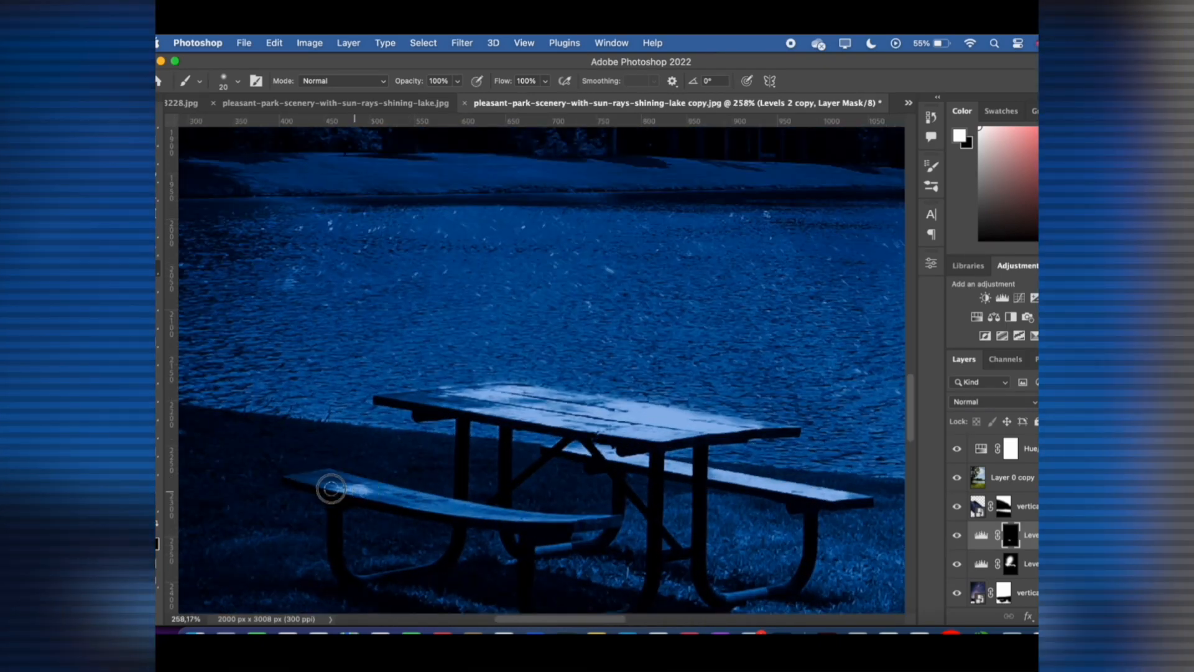
drag(390, 490, 562, 520)
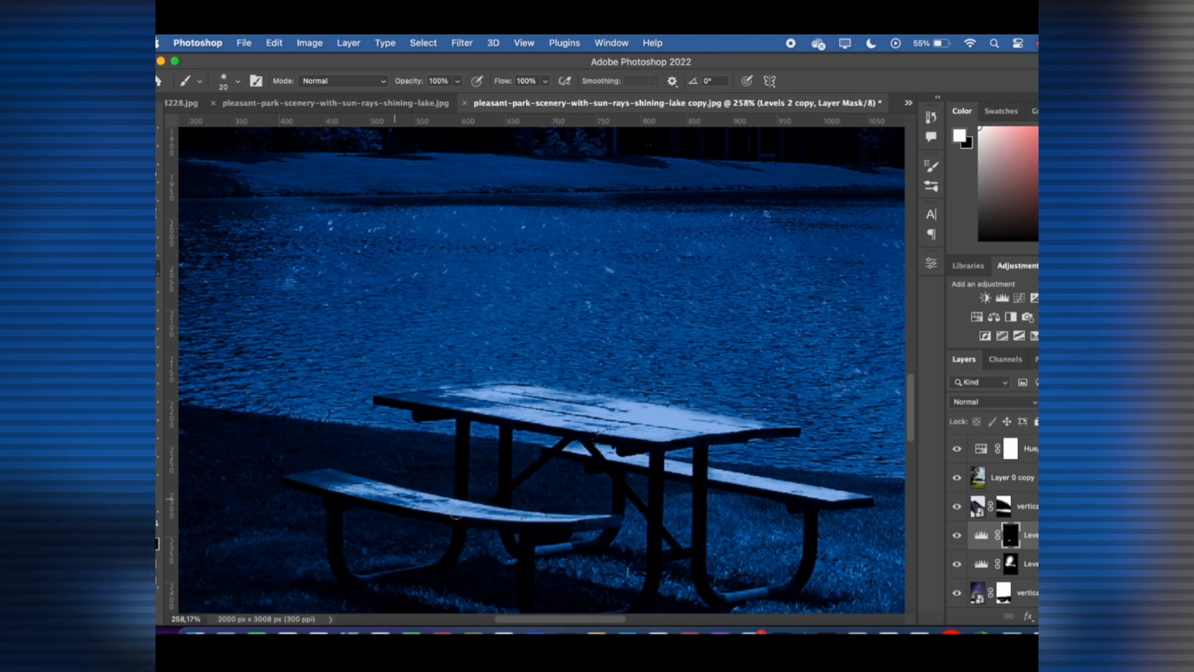
scroll(519, 510, down, 3)
scroll(554, 541, up, 2)
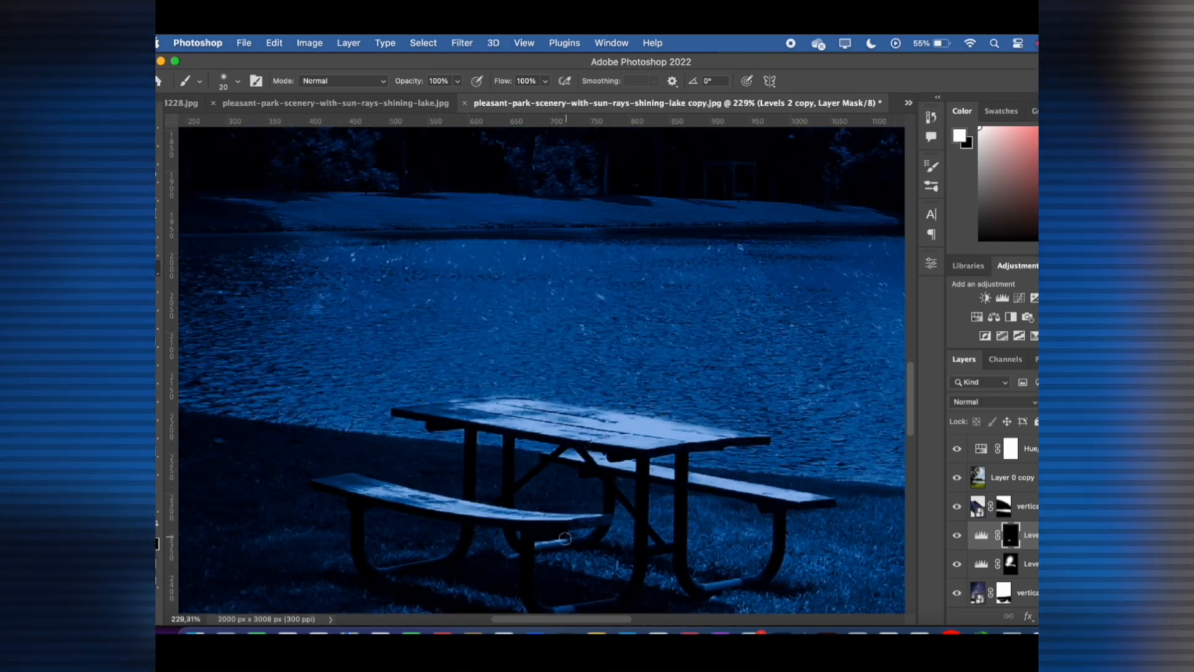
scroll(566, 536, up, 3)
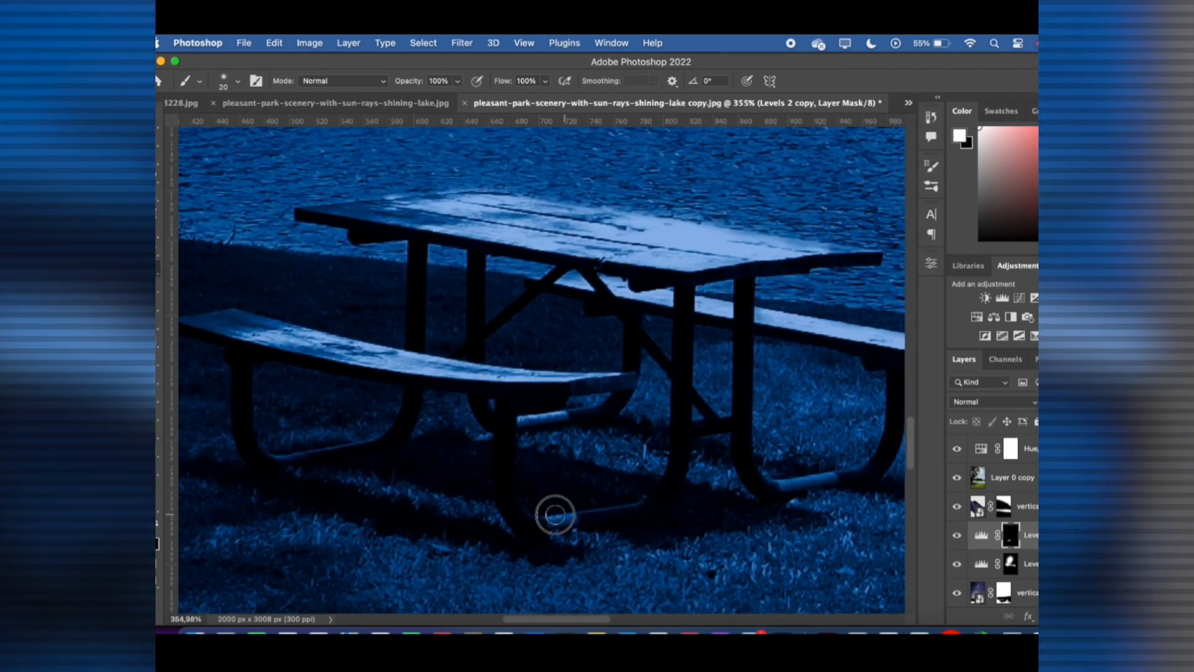
scroll(828, 463, down, 2)
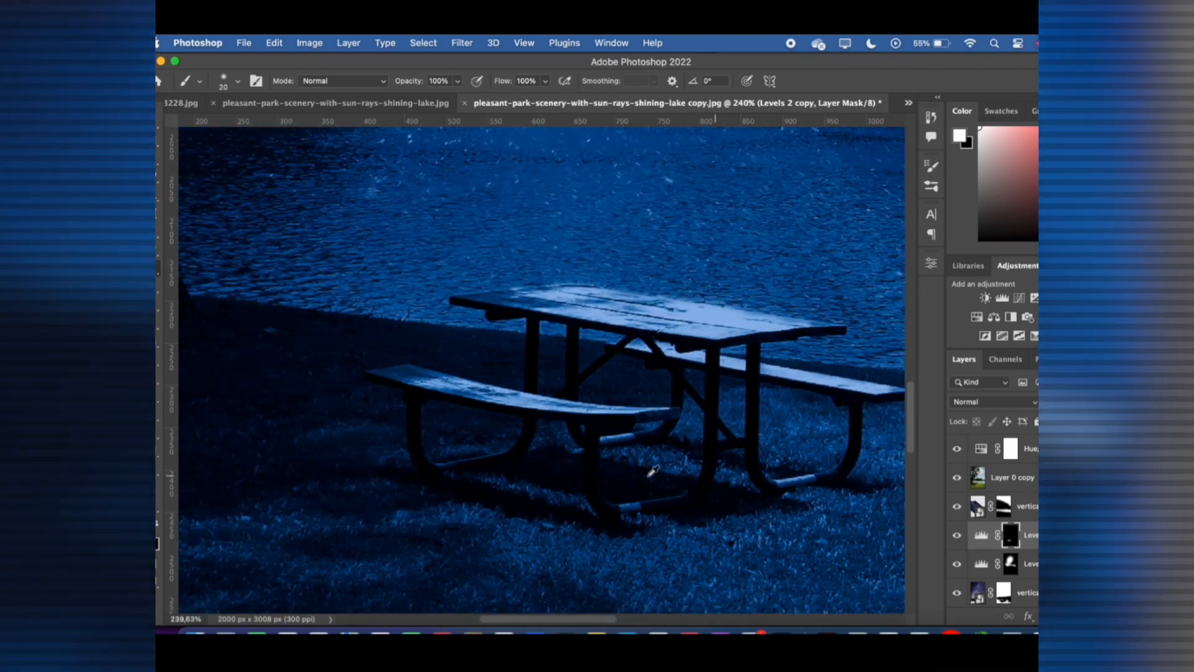
scroll(496, 454, up, 4)
scroll(486, 443, down, 10)
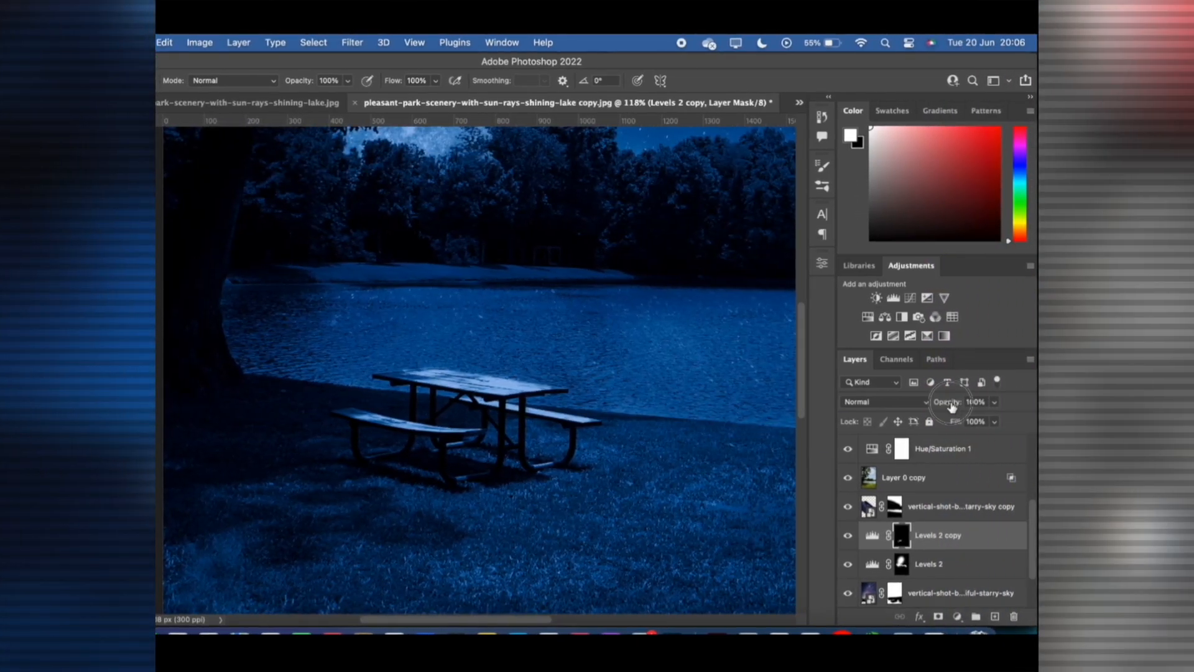
Lower the opacity of the Levels 2 copy layer to 74%
mouse_move(952, 407)
mouse_down()
mouse_move(895, 408)
mouse_move(944, 409)
mouse_up()
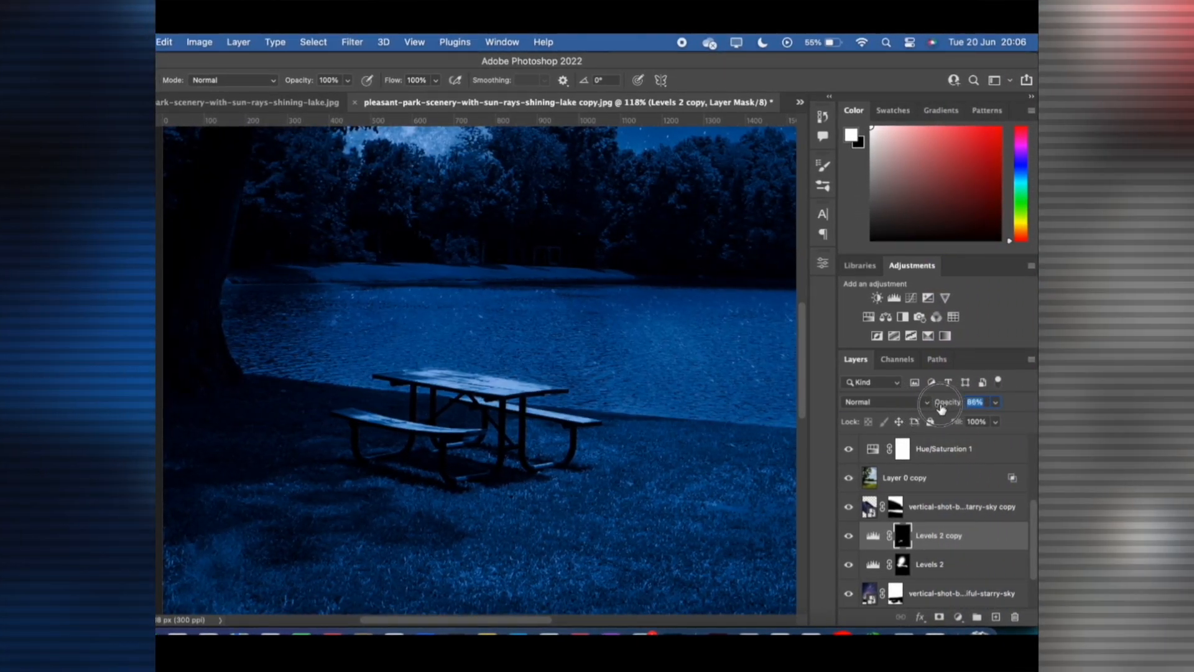
scroll(626, 437, down, 1)
scroll(627, 437, down, 5)
scroll(644, 420, up, 3)
scroll(679, 427, up, 1)
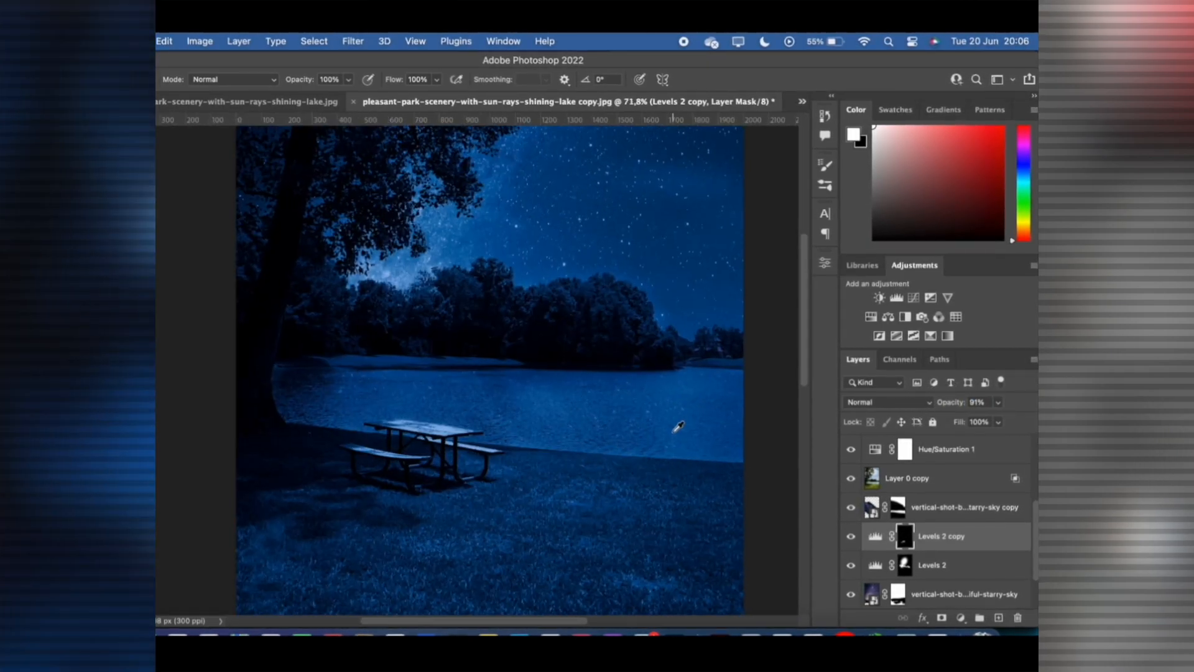
mouse_move(954, 407)
mouse_down()
mouse_move(934, 407)
mouse_move(944, 409)
mouse_up()
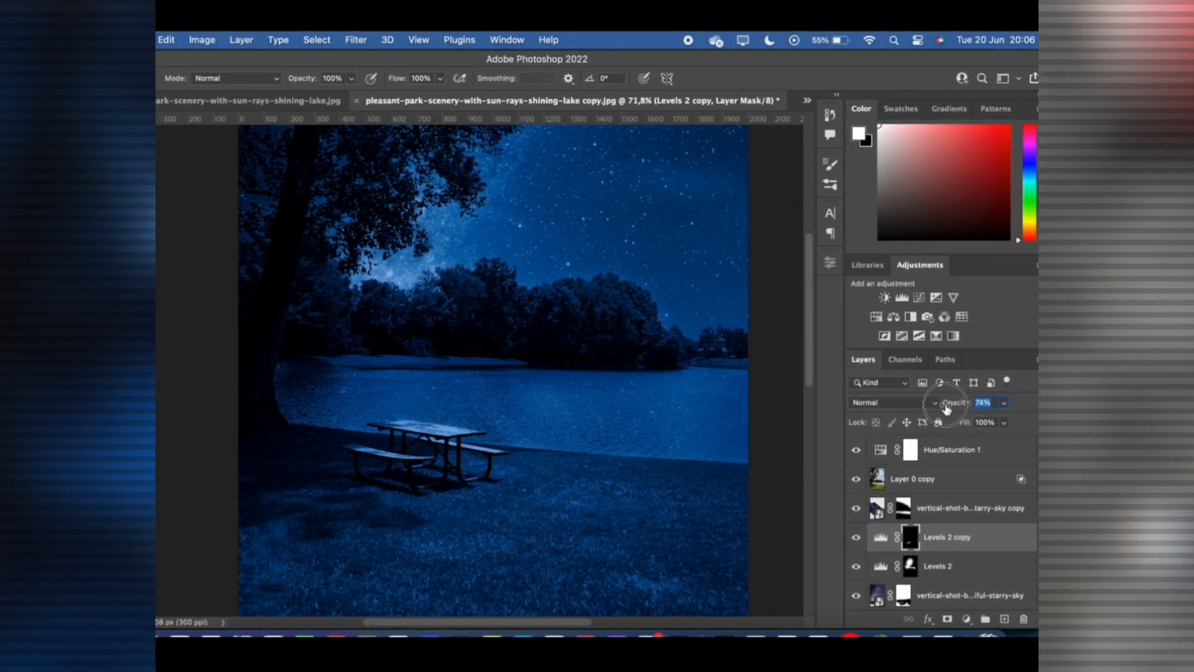
scroll(465, 479, down, 6)
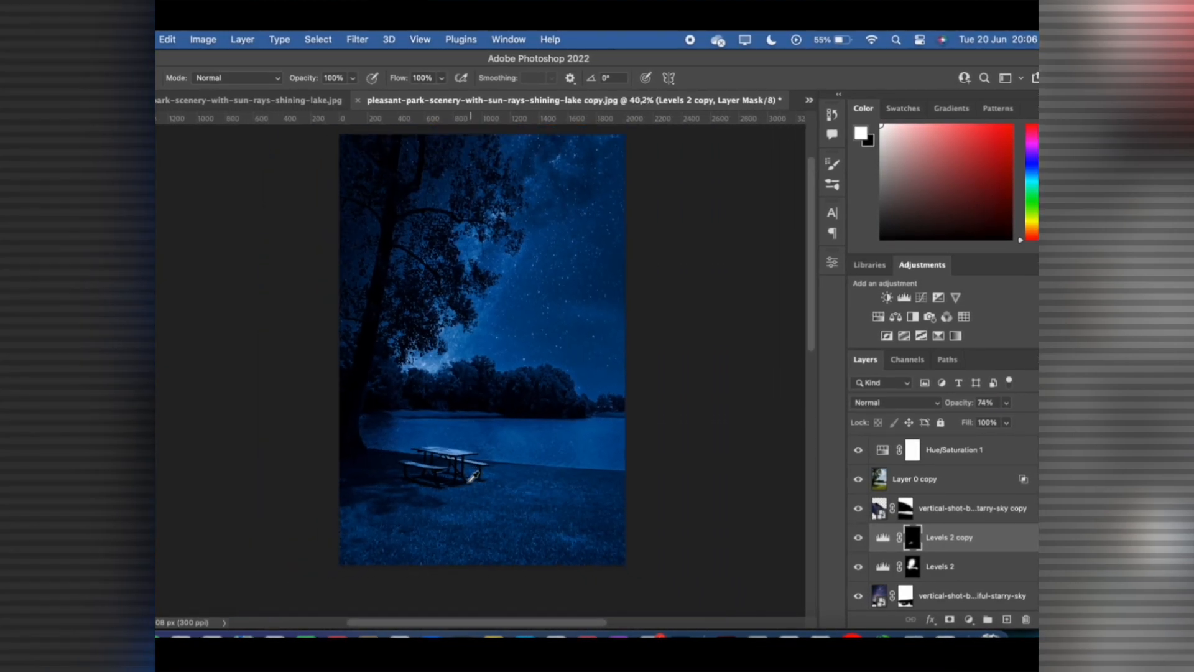
scroll(464, 482, up, 2)
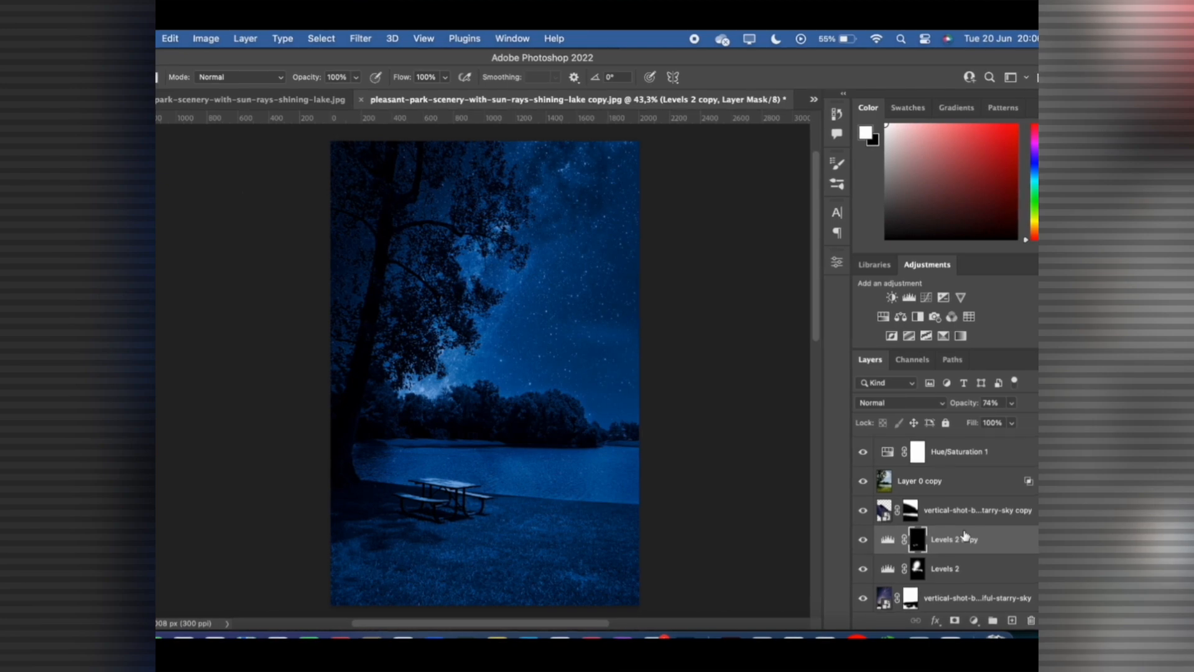
Select the Levels 2 layer mask and enlarge the Fog 8 brush to 200 px
scroll(964, 535, up, 5)
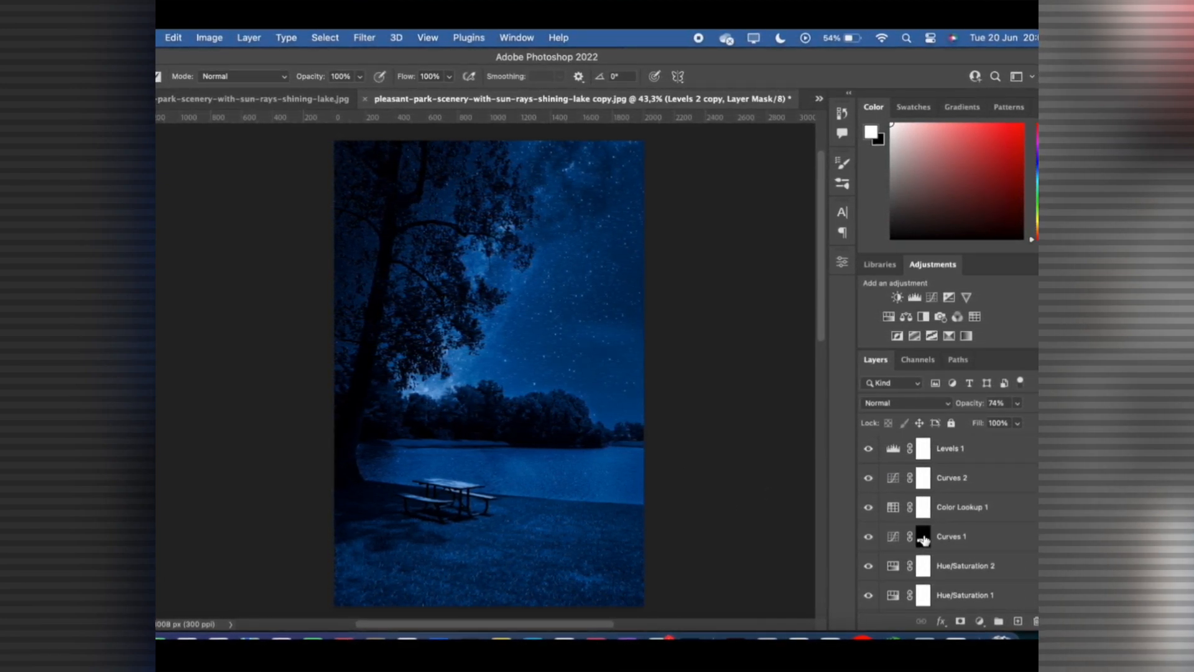
scroll(923, 536, down, 2)
scroll(926, 536, down, 3)
click(924, 583)
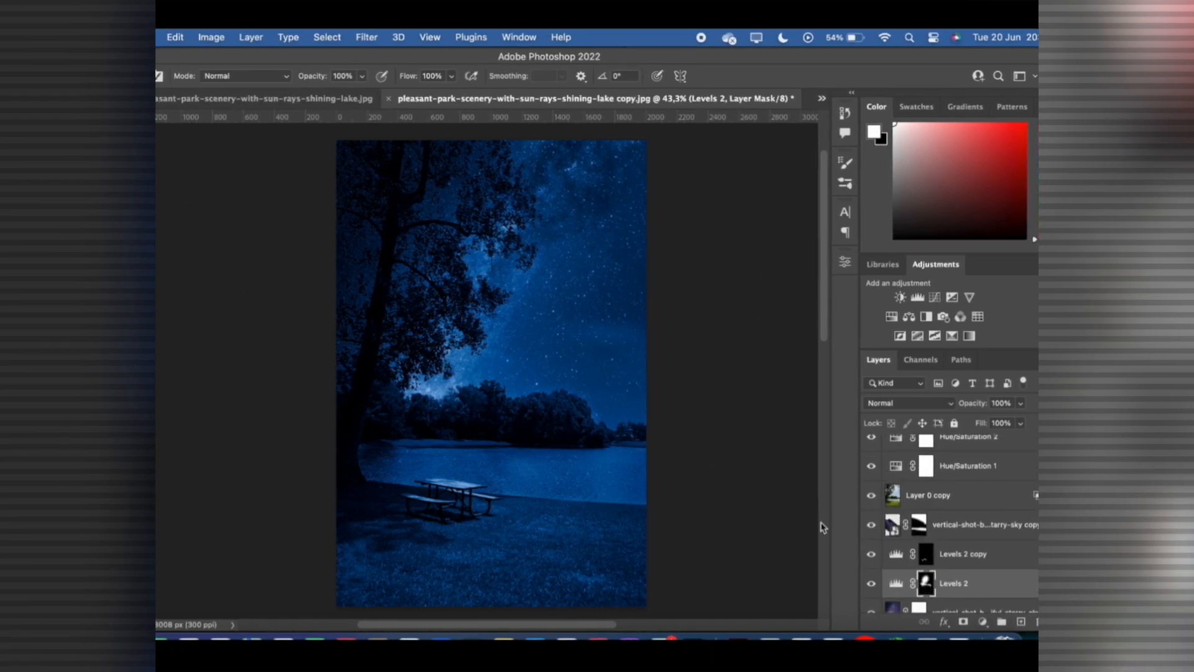
scroll(575, 460, up, 2)
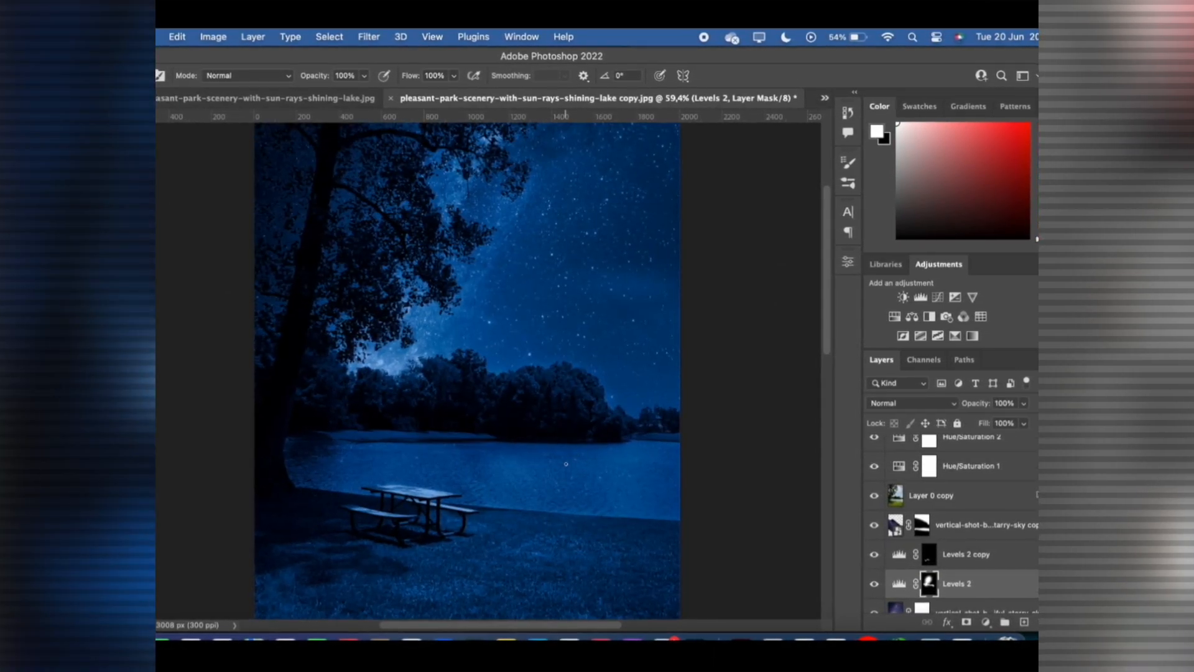
key(])
key(])
key(])
key(])
key(])
key(])
key(])
key(])
key(])
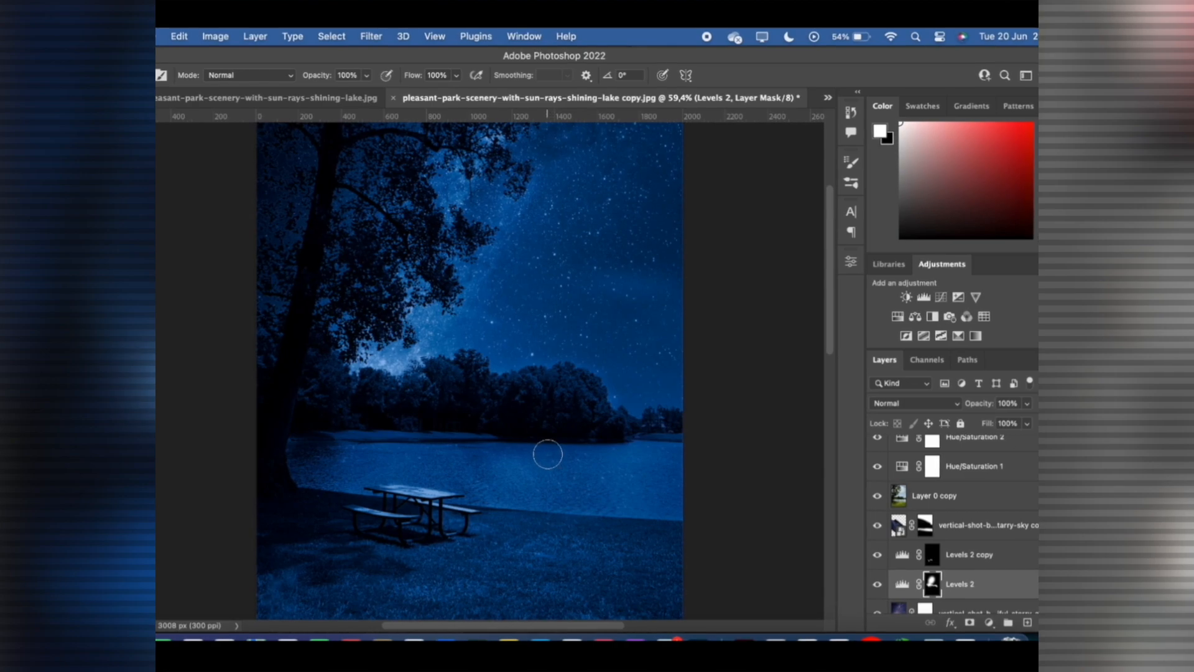
right_click(546, 449)
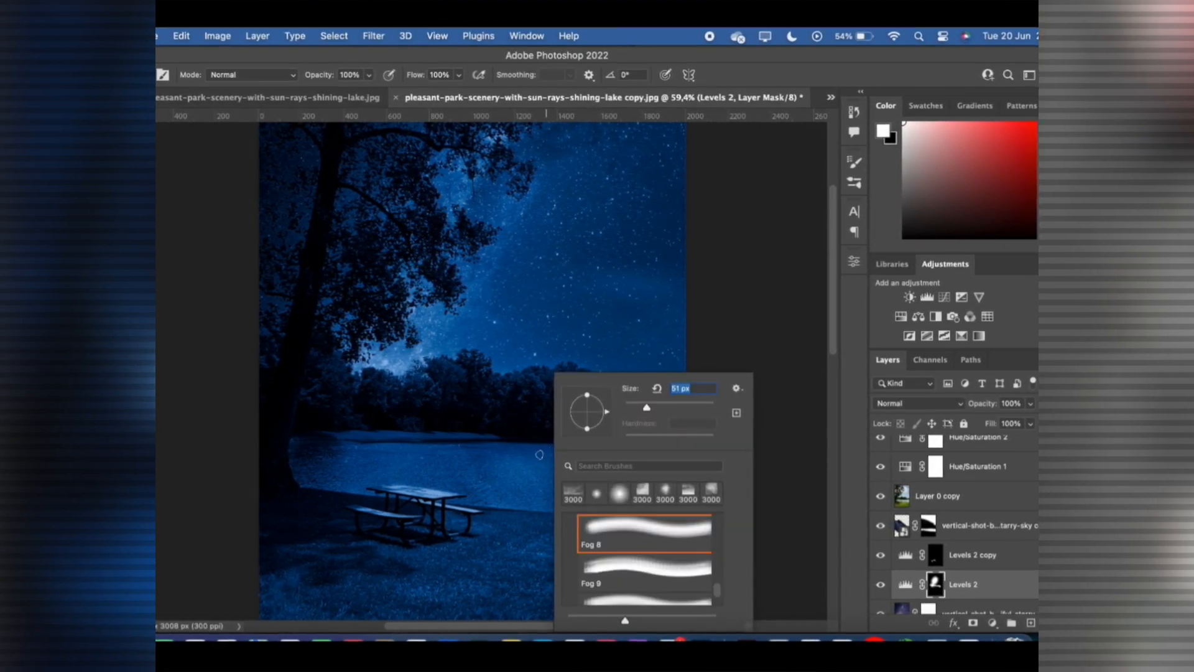
drag(647, 409, 665, 408)
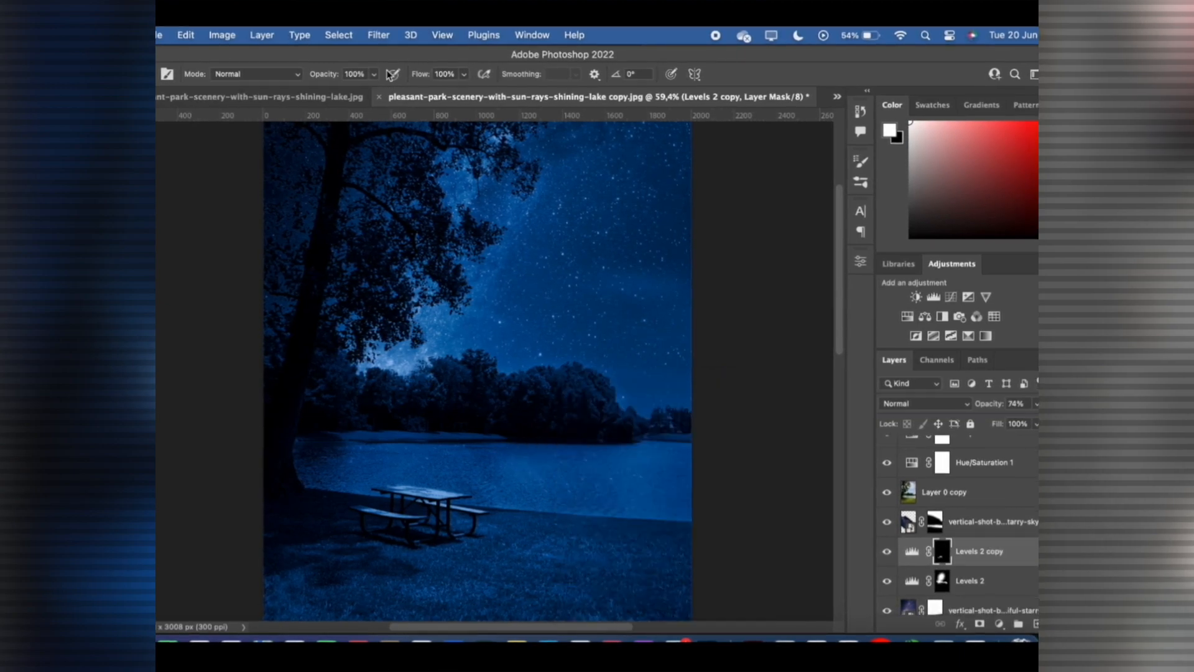
Paint white with 9% brush flow on the Levels 2 copy mask over the lake water behind the picnic table
drag(414, 75, 368, 85)
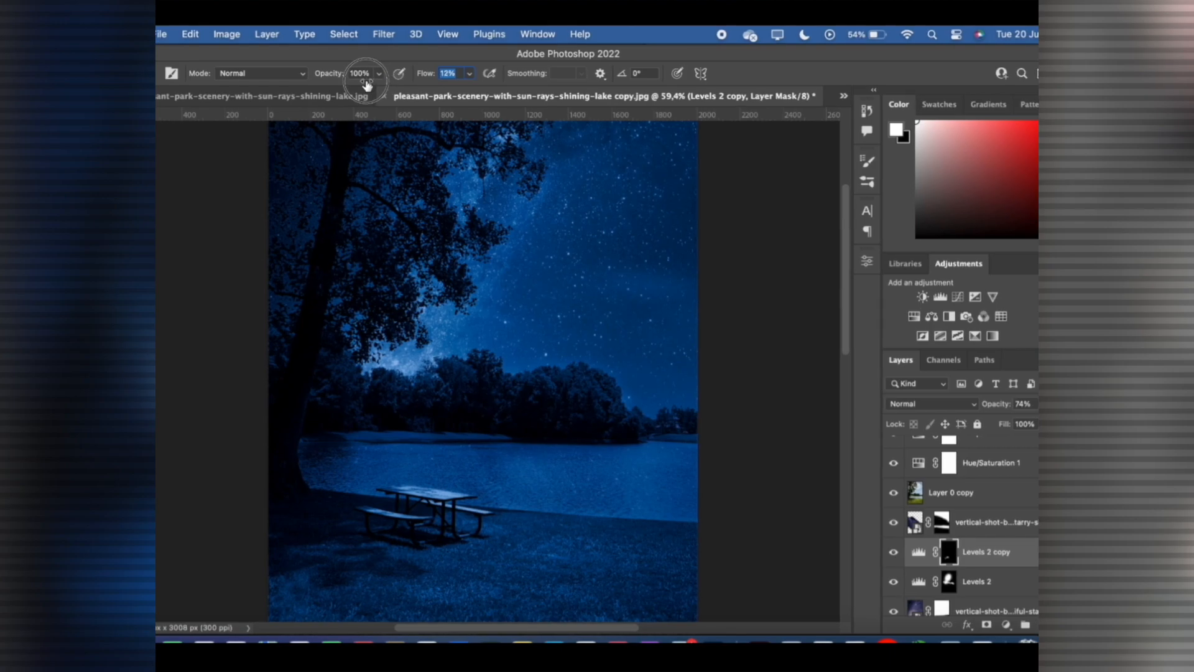
click(498, 465)
click(482, 462)
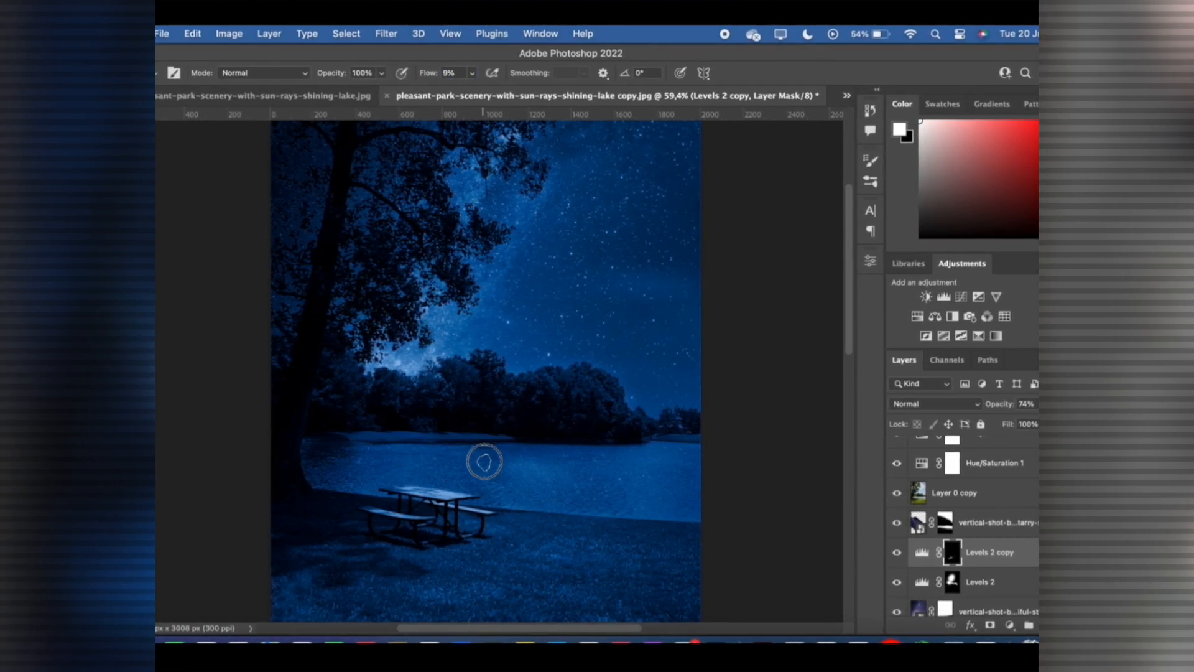
click(491, 461)
click(524, 497)
click(656, 508)
click(454, 461)
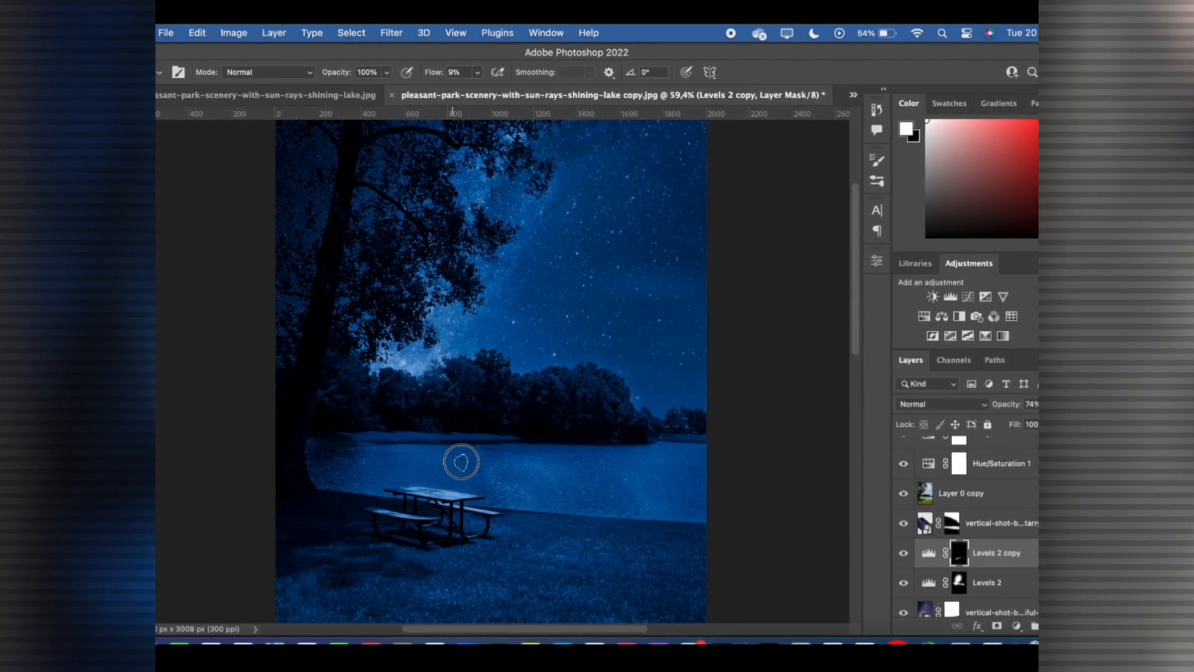
click(501, 463)
mouse_move(501, 463)
mouse_down()
mouse_move(395, 453)
mouse_move(495, 465)
mouse_up()
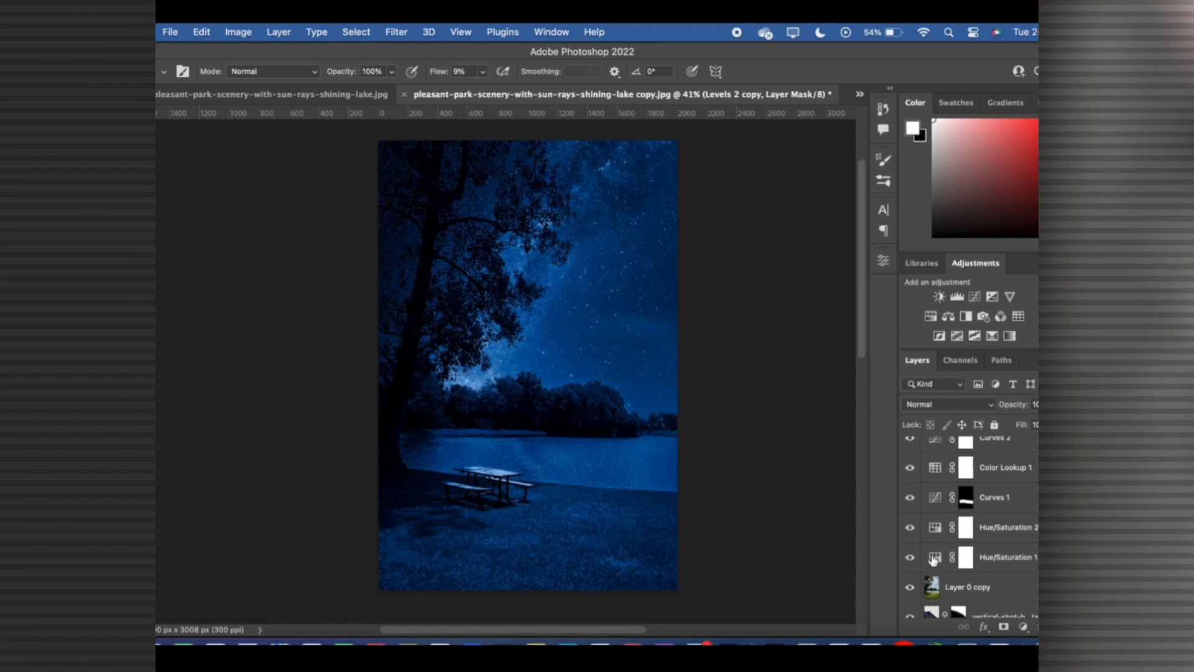
Set the hue to 218 and the saturation to 14 in the colorized Hue/Saturation 2 adjustment
double_click(938, 528)
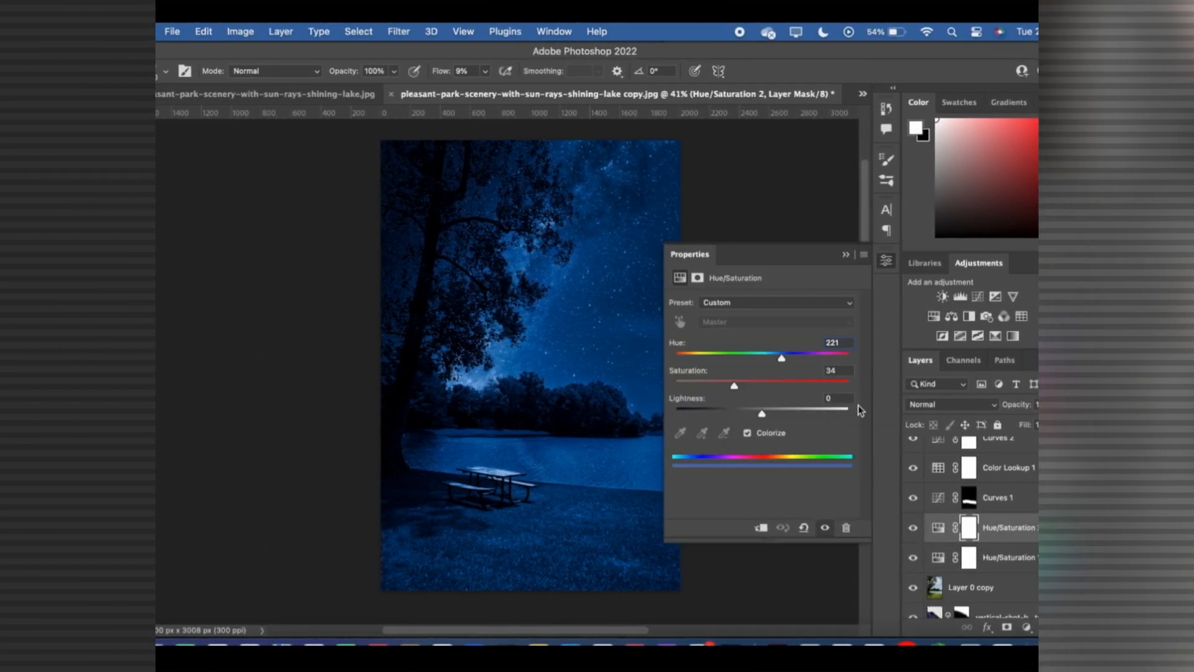
drag(736, 386, 692, 390)
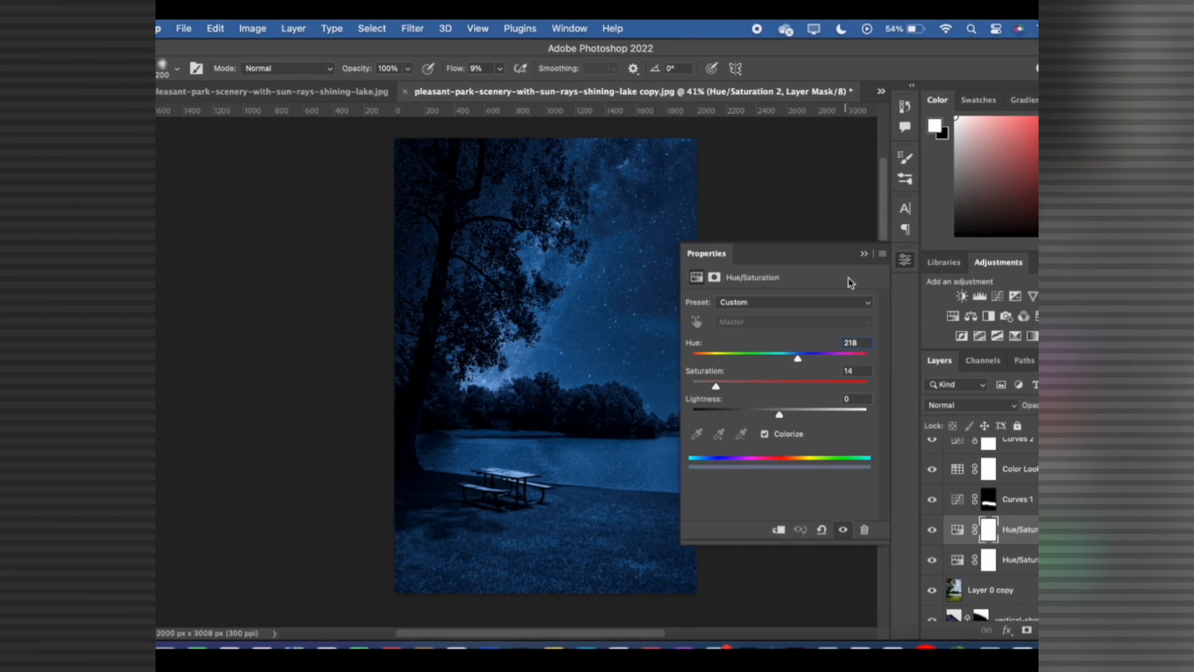
click(863, 254)
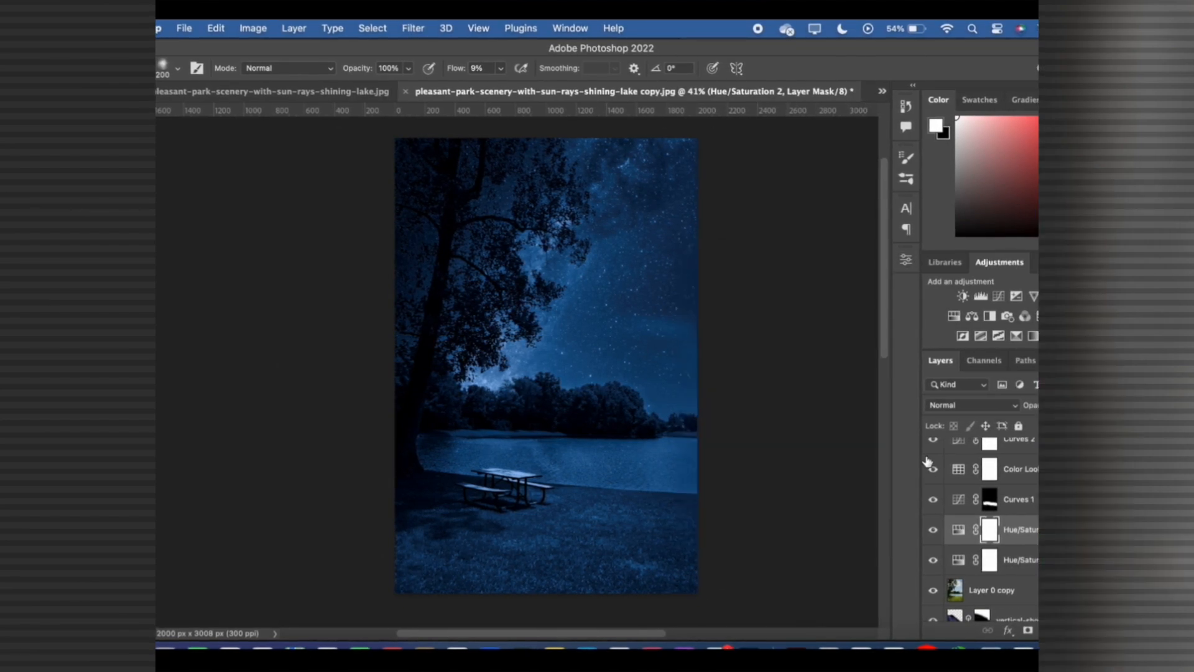
Set the saturation of the Yellows to -63 in the Hue/Saturation 1 adjustment
double_click(960, 562)
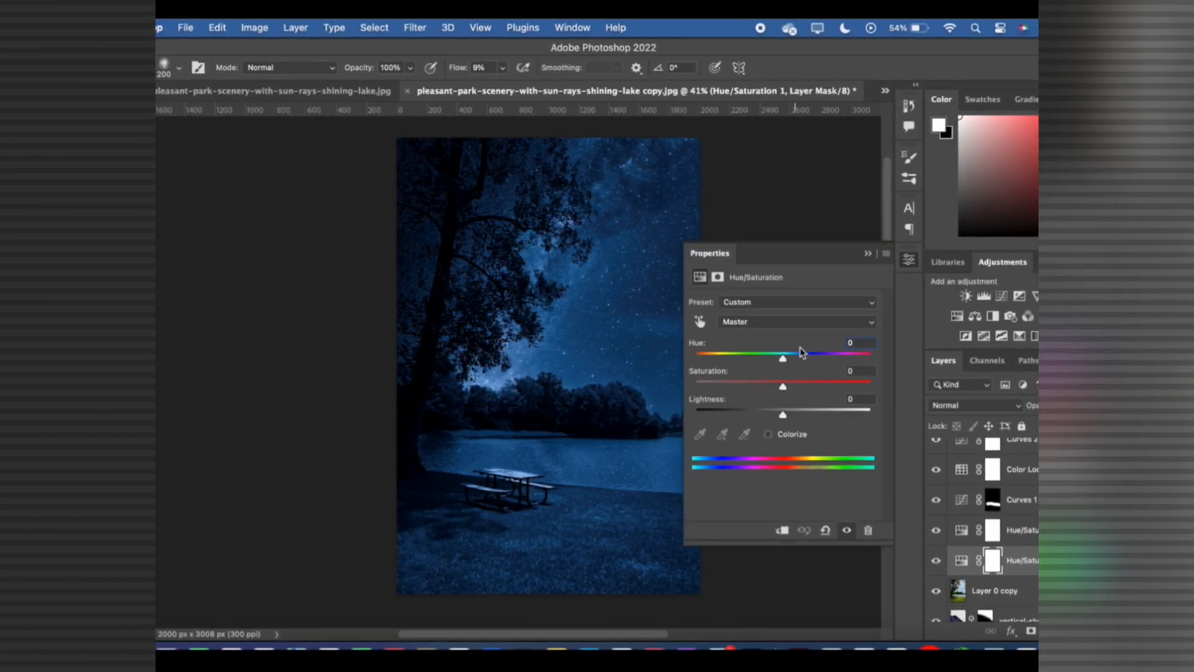
click(782, 321)
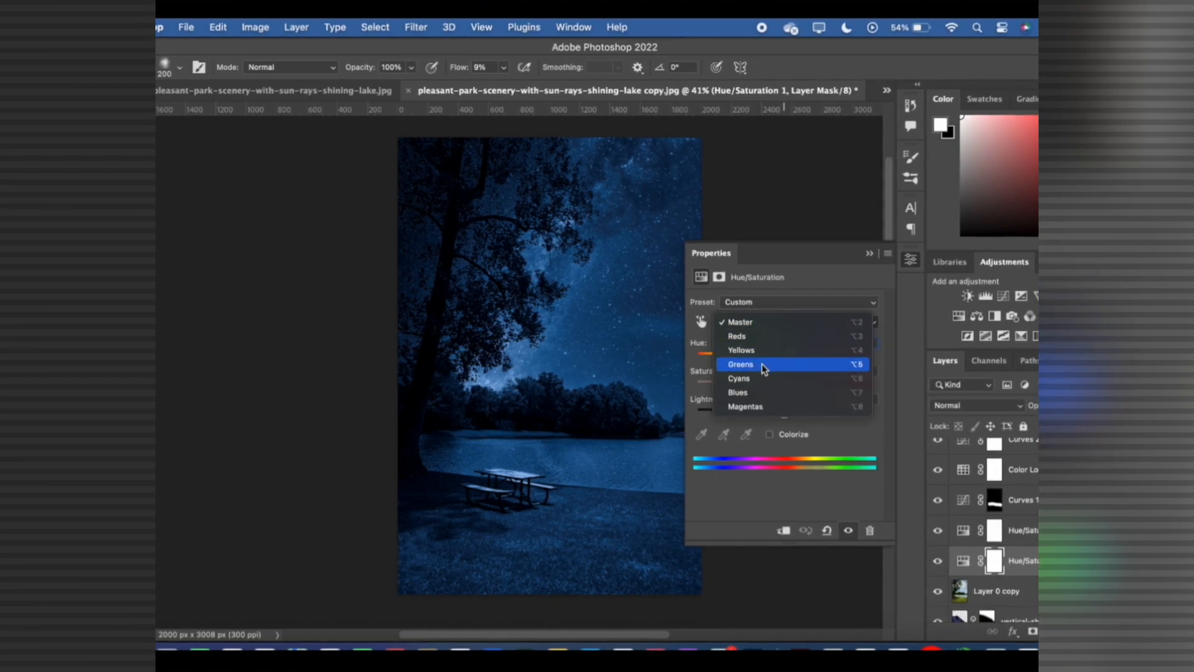
click(763, 351)
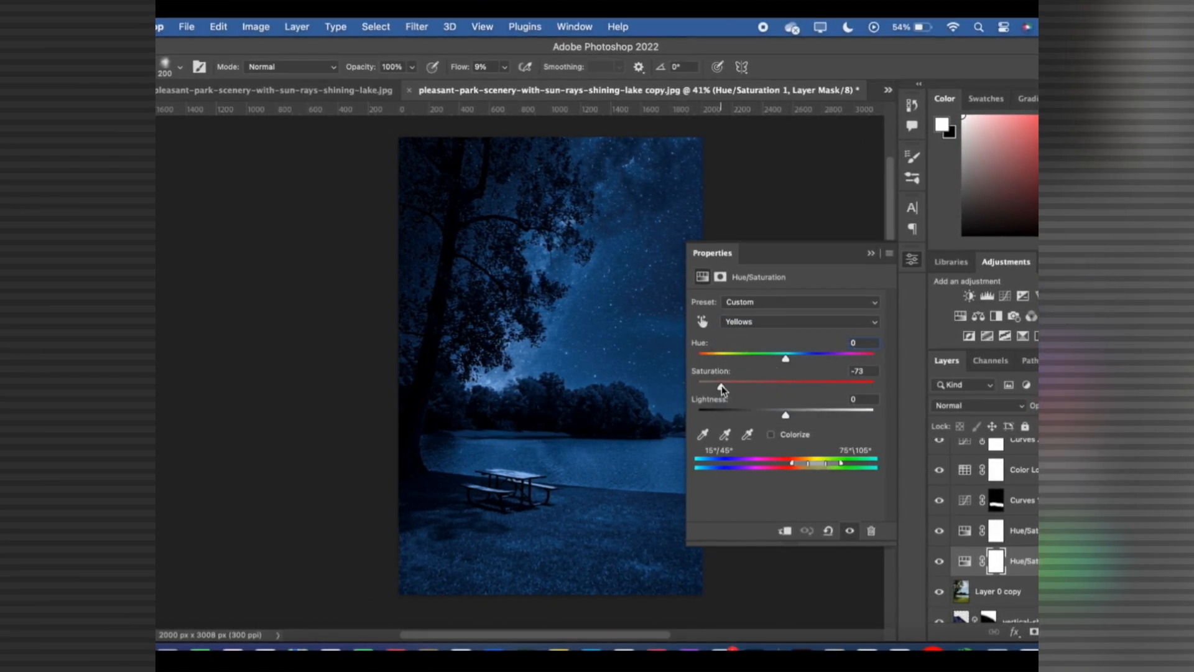
mouse_move(706, 388)
mouse_down()
mouse_move(748, 386)
mouse_move(724, 389)
mouse_up()
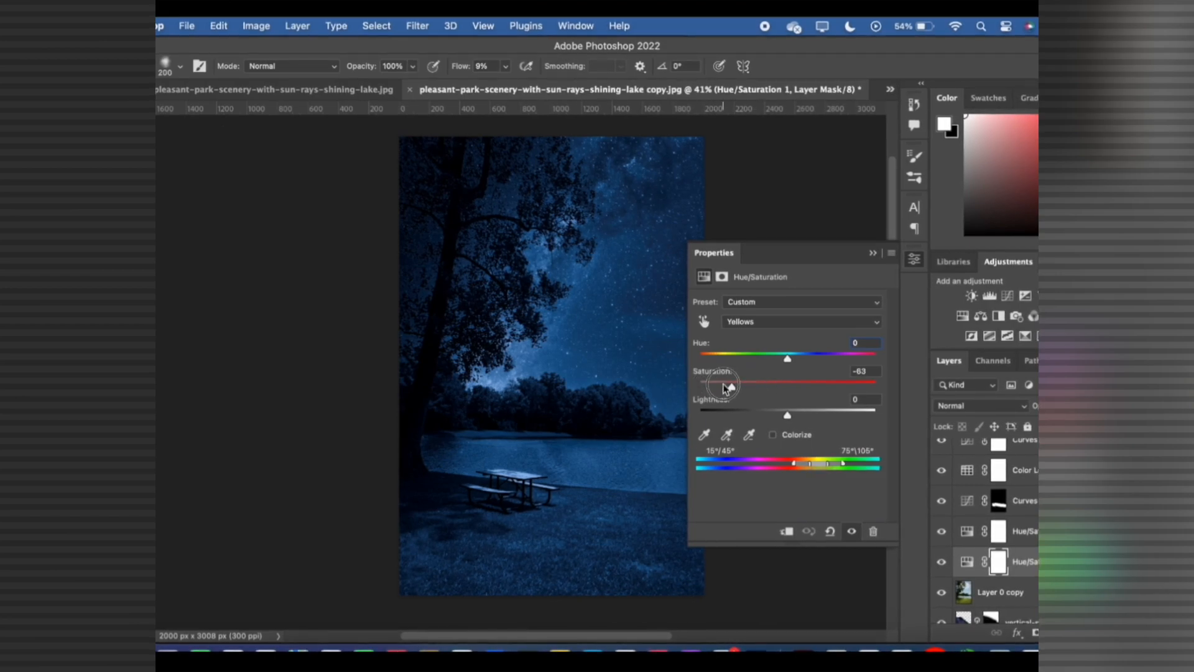
click(873, 255)
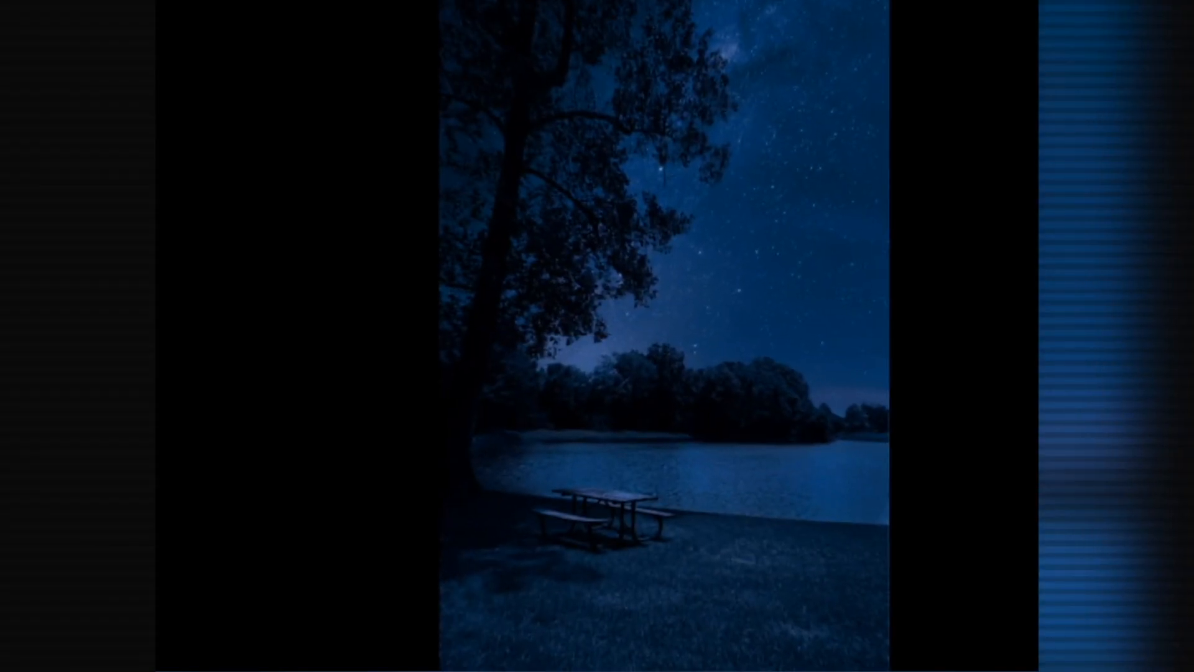